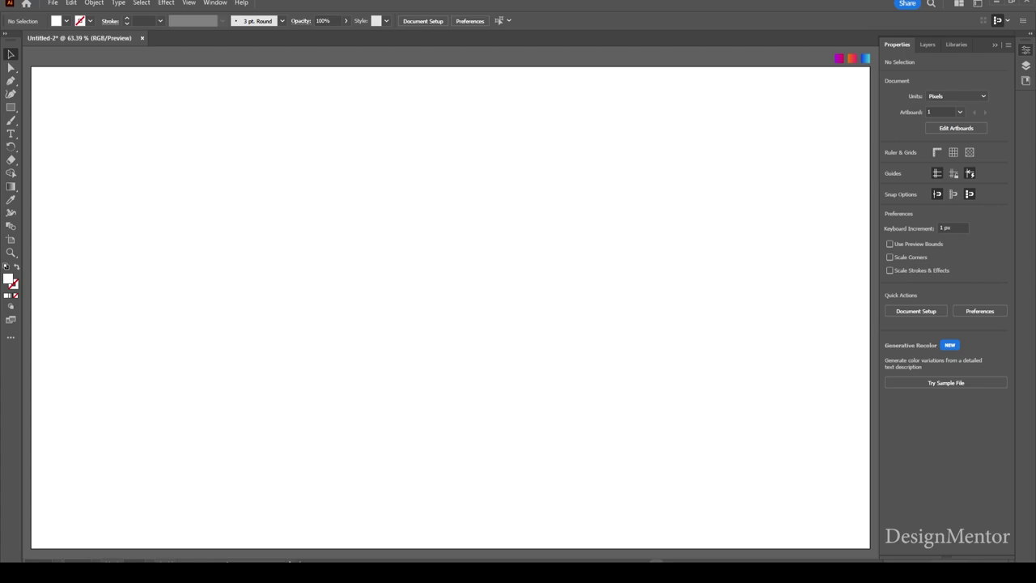
Sample the blue gradient swatch as the fill with the Eyedropper and bring up the shape-tool flyout.
key("i")
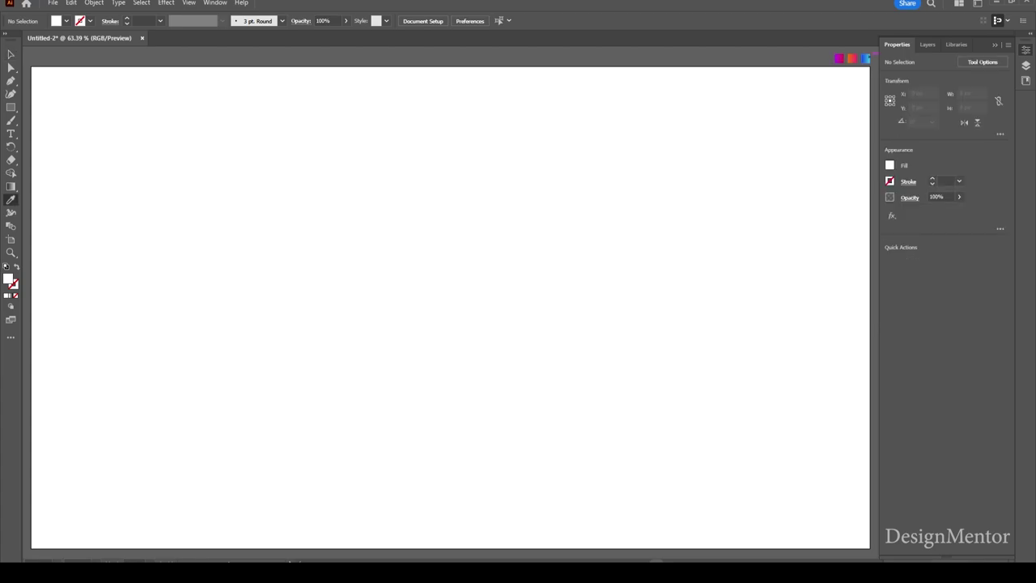
left_click(866, 60)
left_click(11, 54)
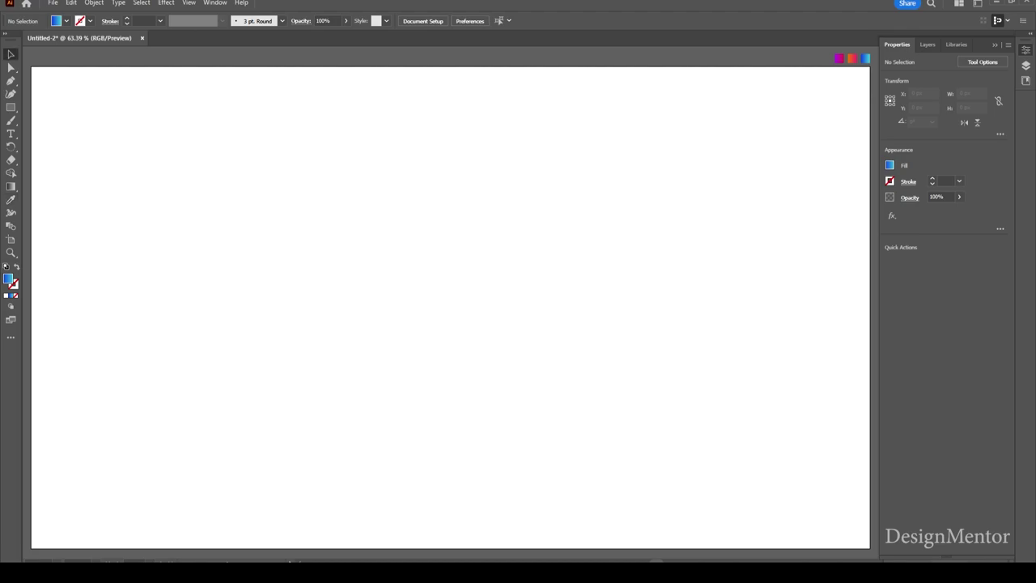
left_click(11, 107)
Create a 1000 × 1000 px gradient circle with the Ellipse tool.
left_click(59, 120)
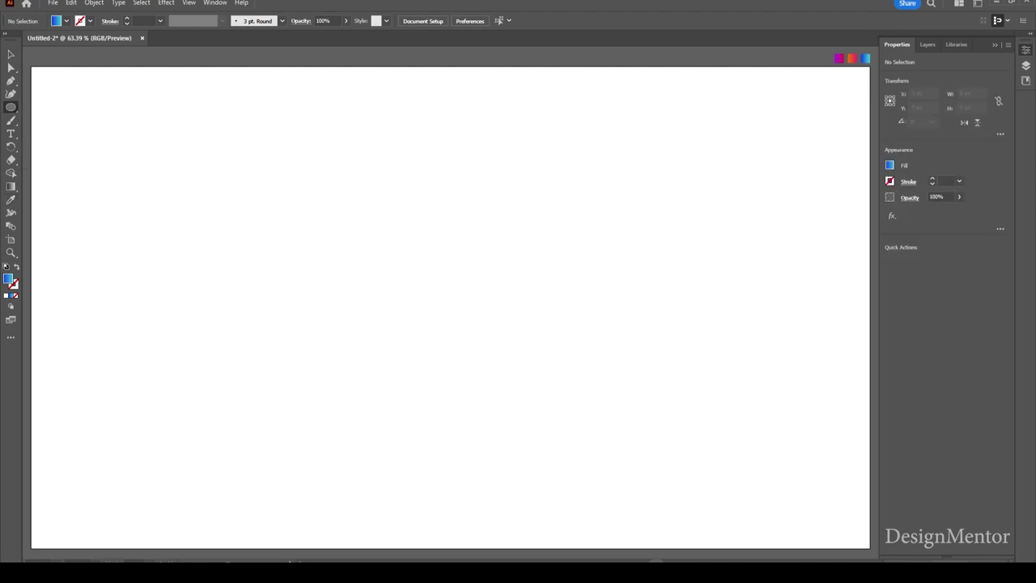
left_click(518, 280)
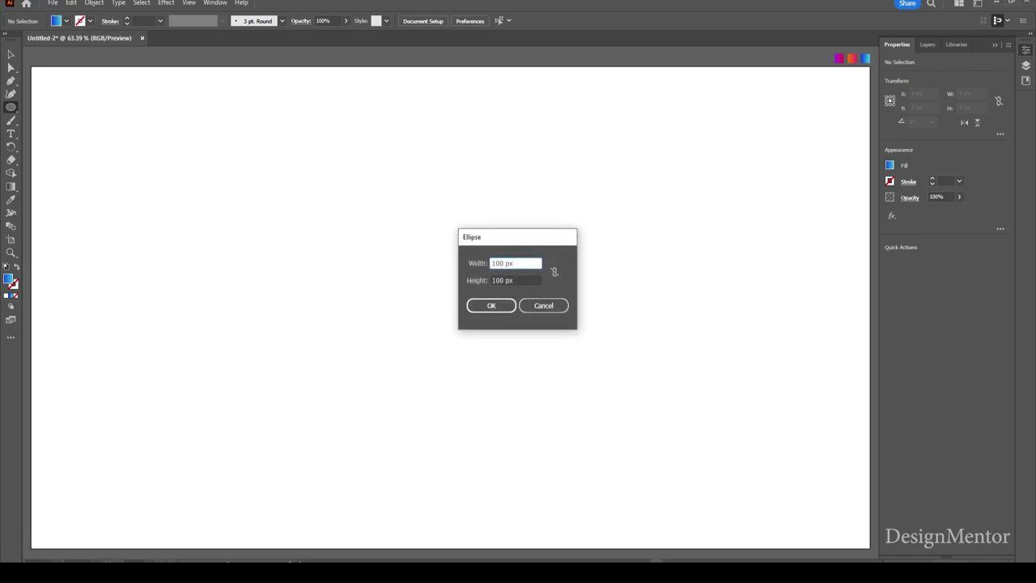
type("100")
key("Tab")
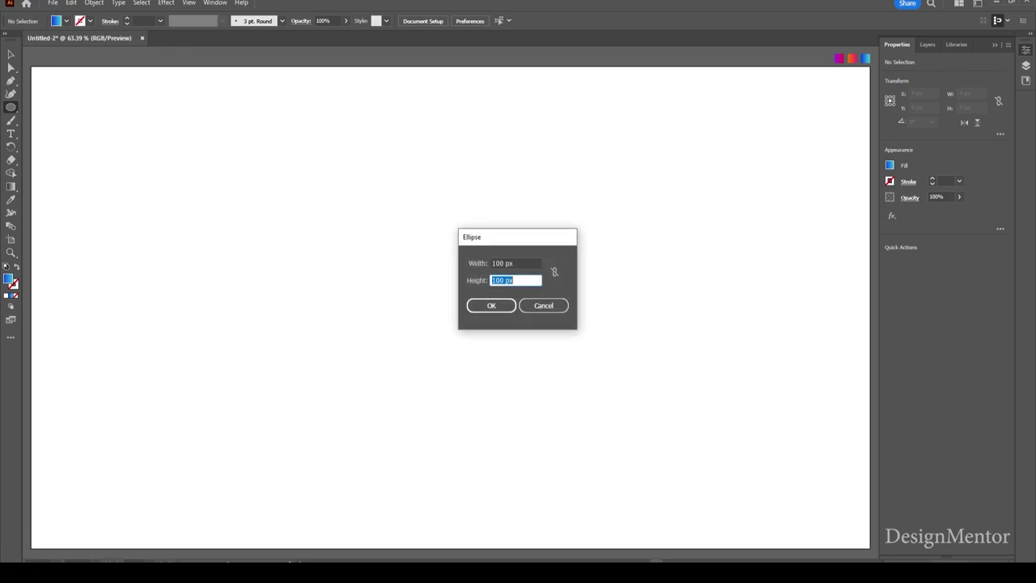
type("100")
key("shift+Tab")
type("1")
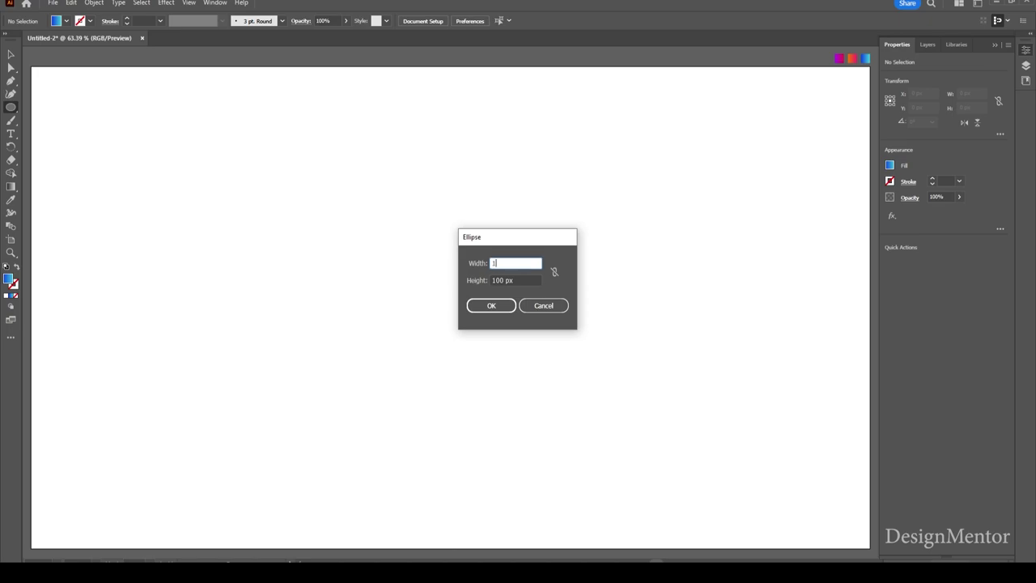
type("000")
key("Tab")
type("1000")
key("Return")
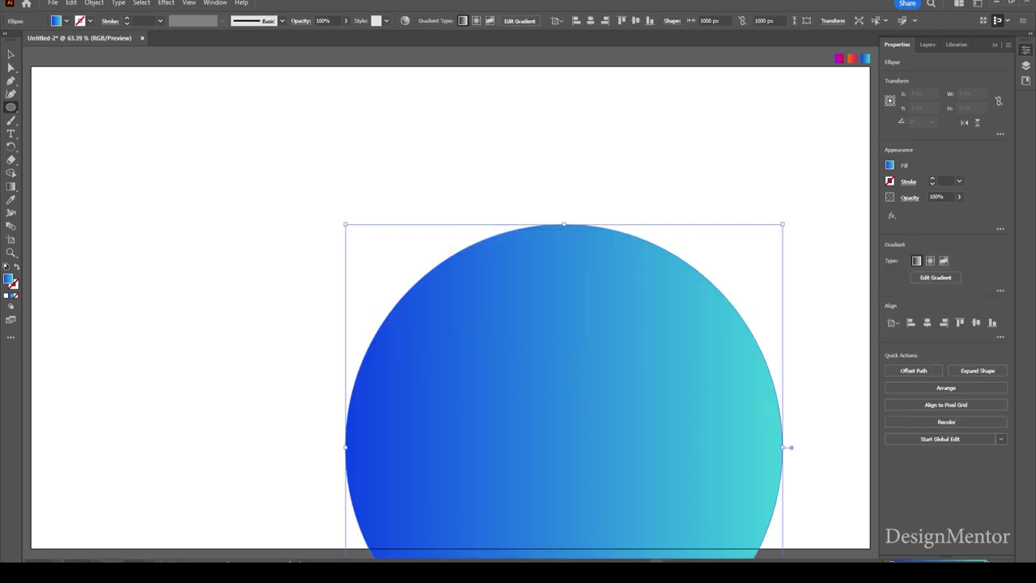
Centre the circle horizontally and vertically on the artboard, then reselect it.
left_click(927, 322)
left_click(976, 322)
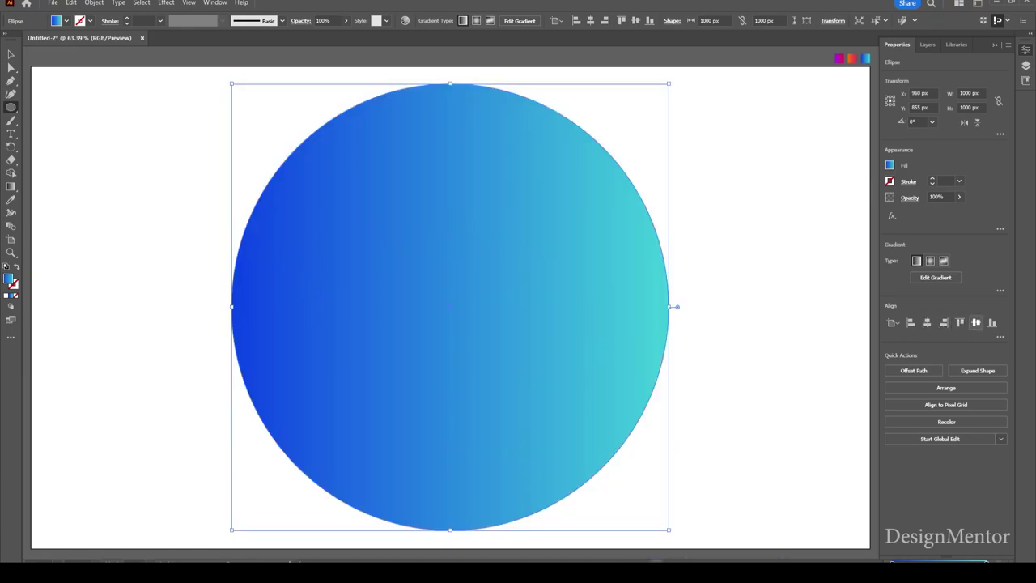
key("v")
key("ctrl+shift+a")
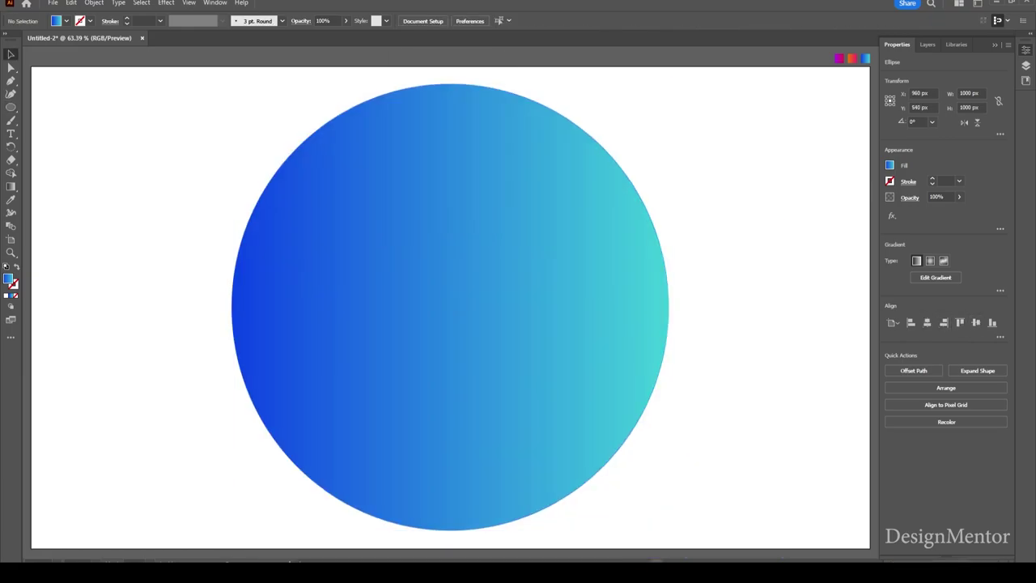
key("ctrl+a")
key("ctrl+shift+a")
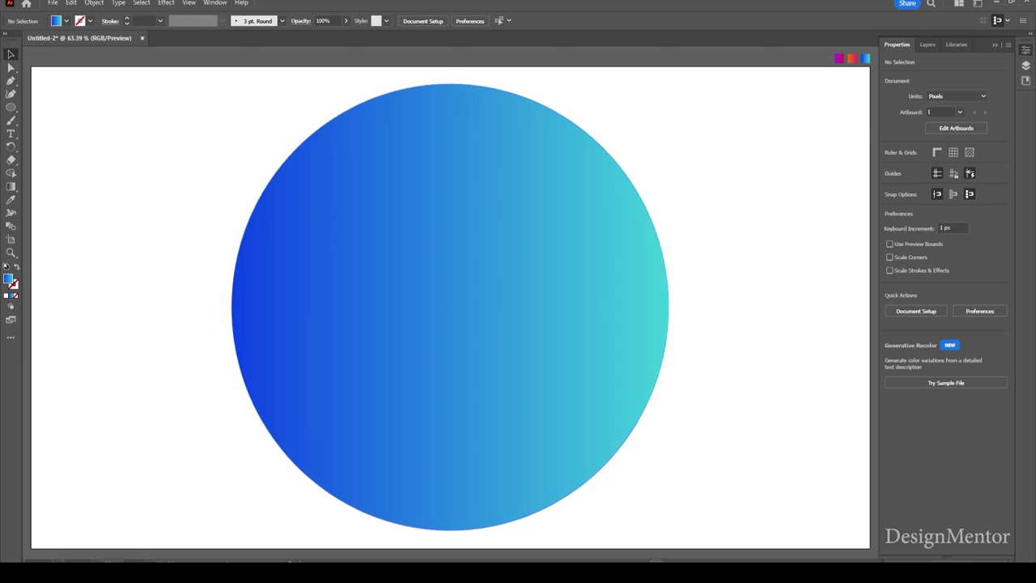
key("ctrl+a")
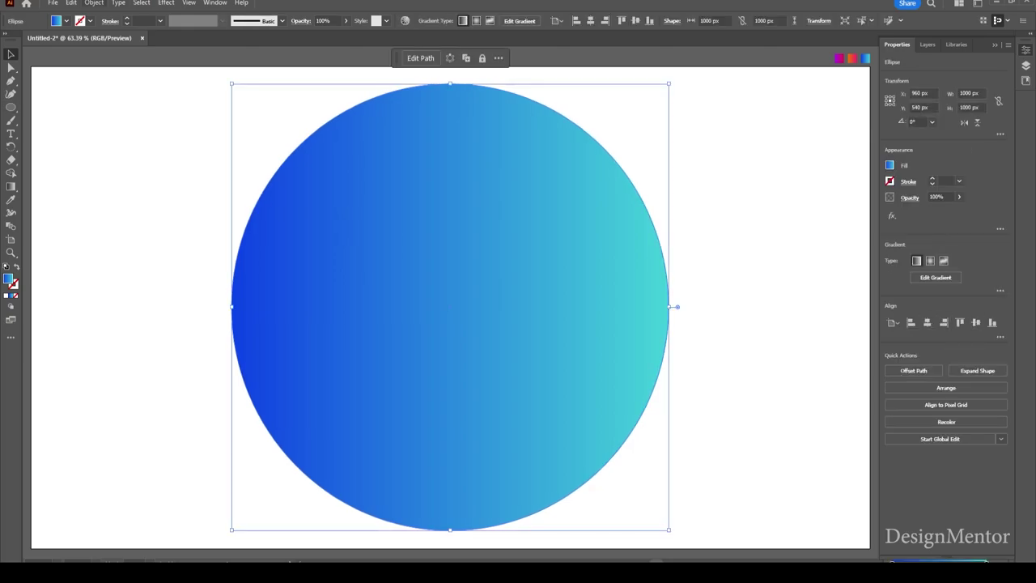
Lock the circle and set the Line Segment tool to a solid 1 pt stroke.
left_click(94, 3)
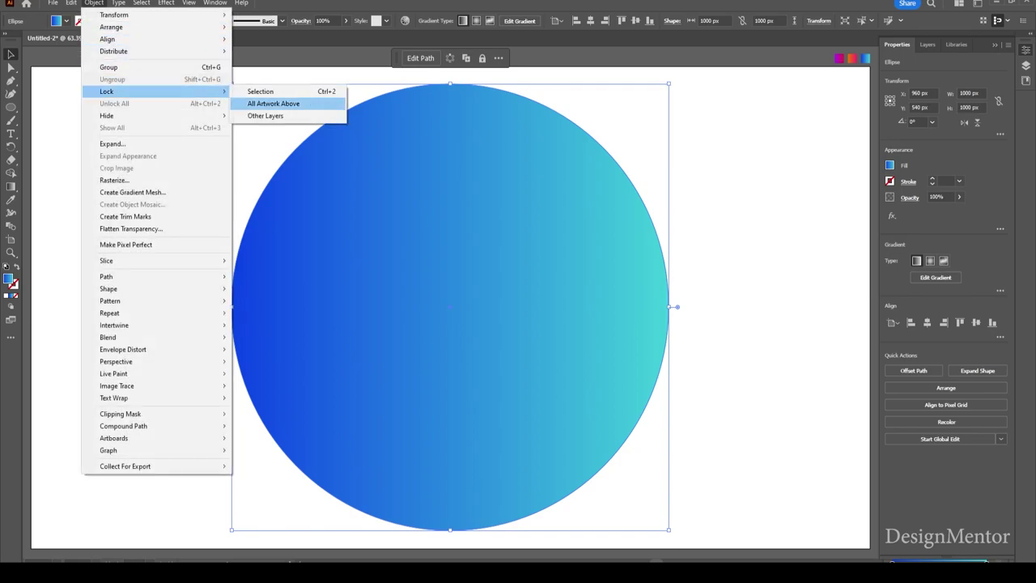
left_click(259, 91)
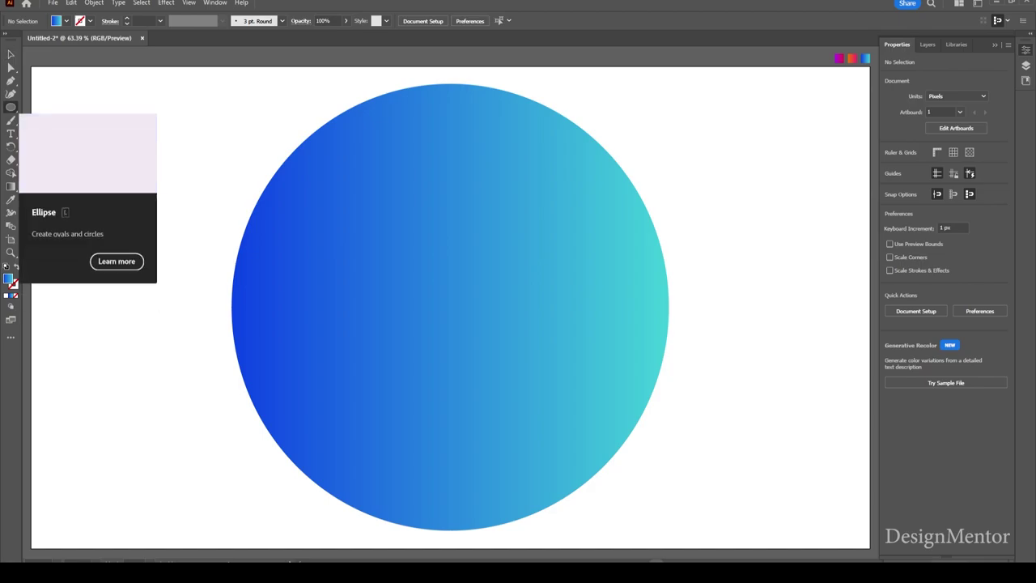
left_click(11, 107)
left_click(70, 159)
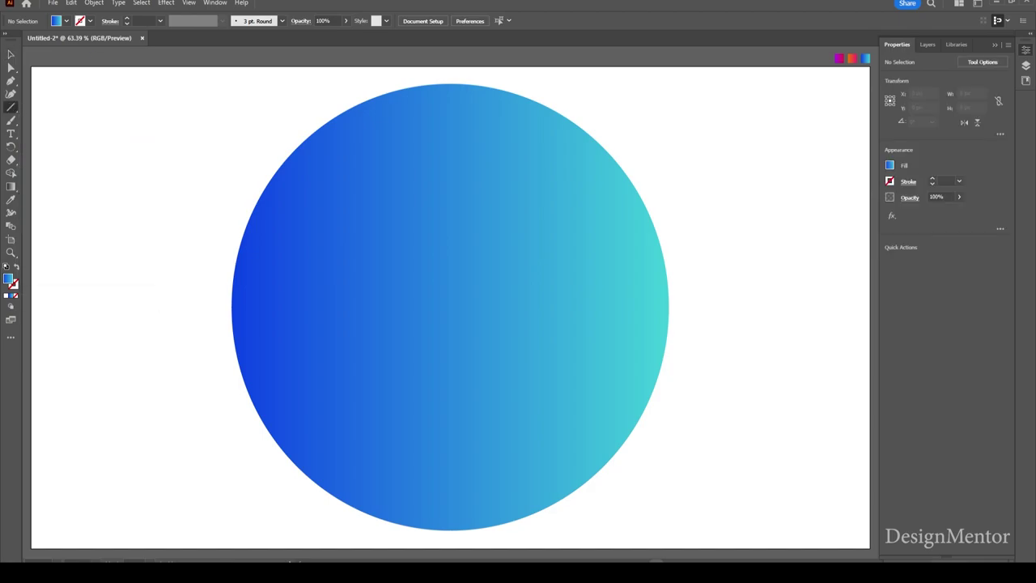
left_click(66, 20)
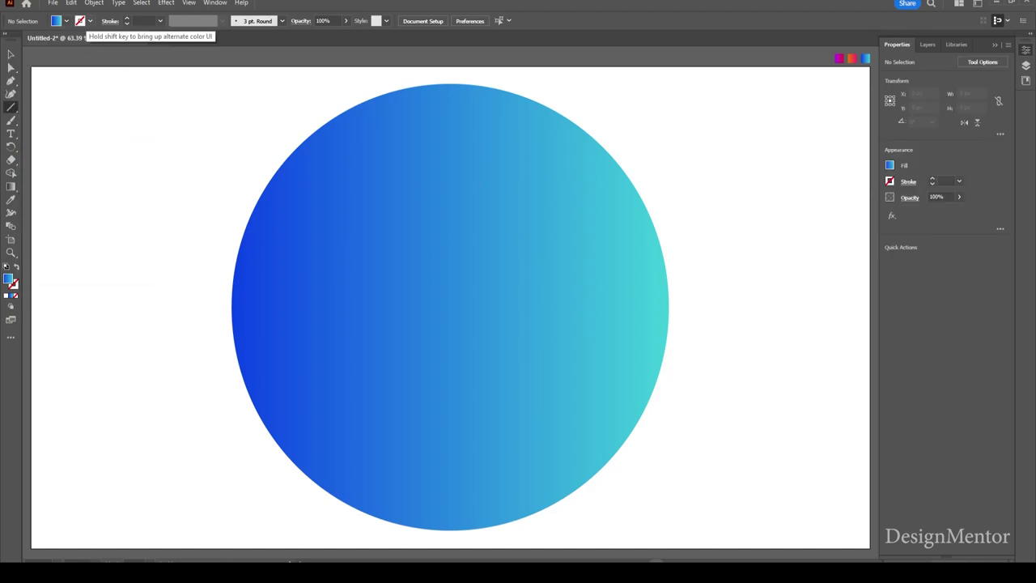
left_click(89, 21)
left_click(62, 90)
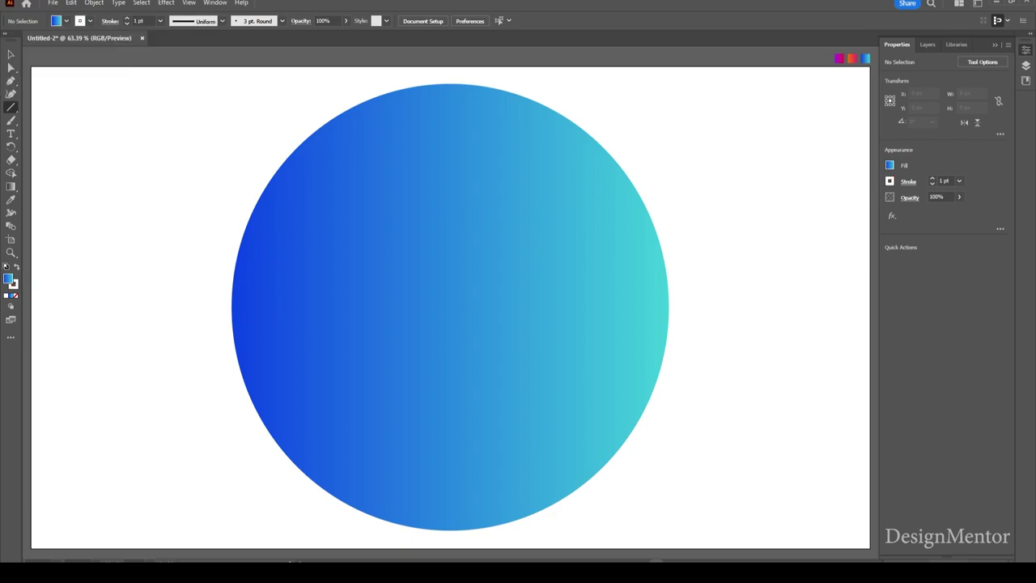
Draw a short horizontal line centred on the artboard.
left_click_drag(409, 307, 497, 307)
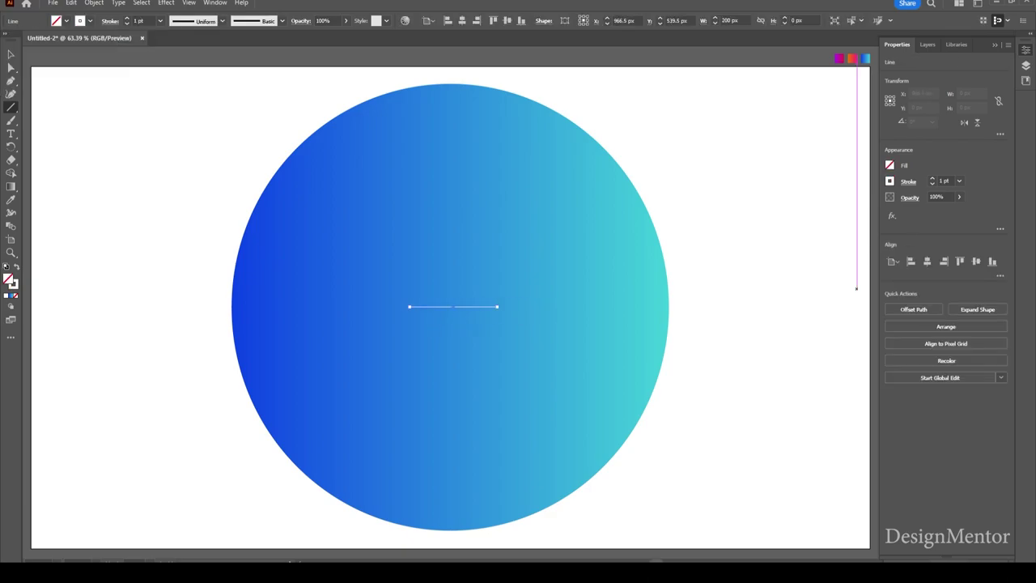
left_click(927, 262)
left_click(977, 261)
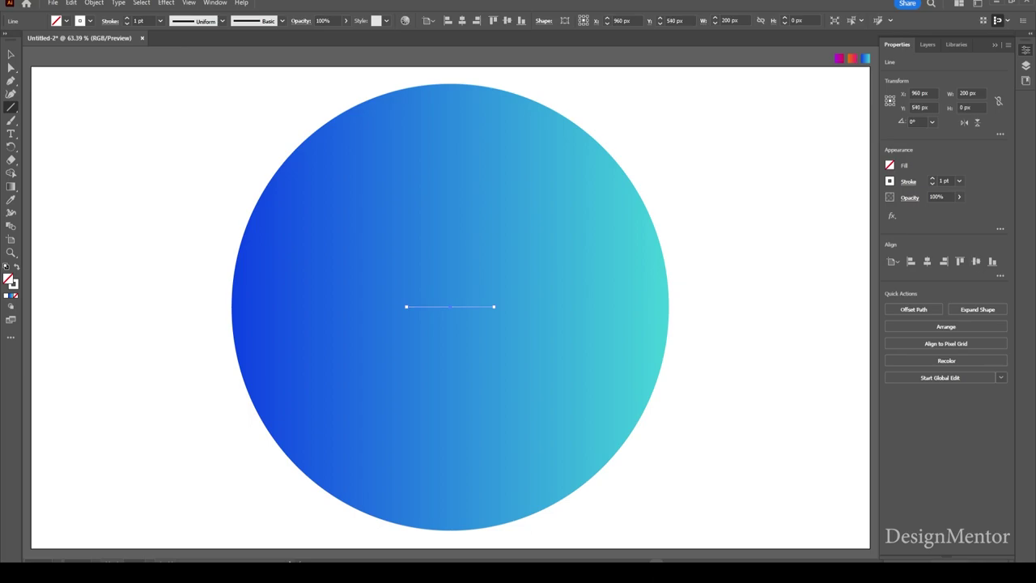
key("v")
key("ctrl+shift+a")
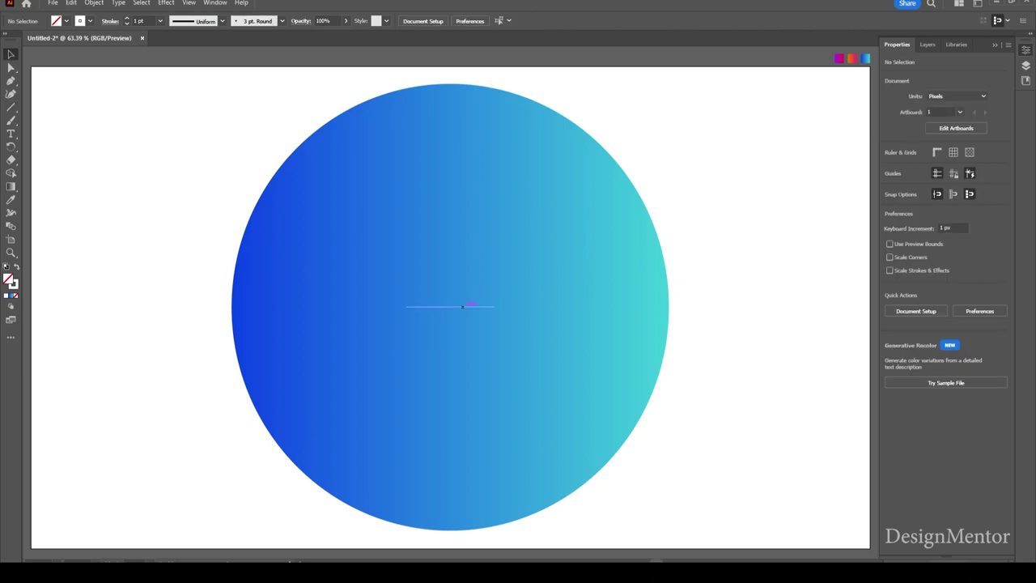
left_click(463, 306)
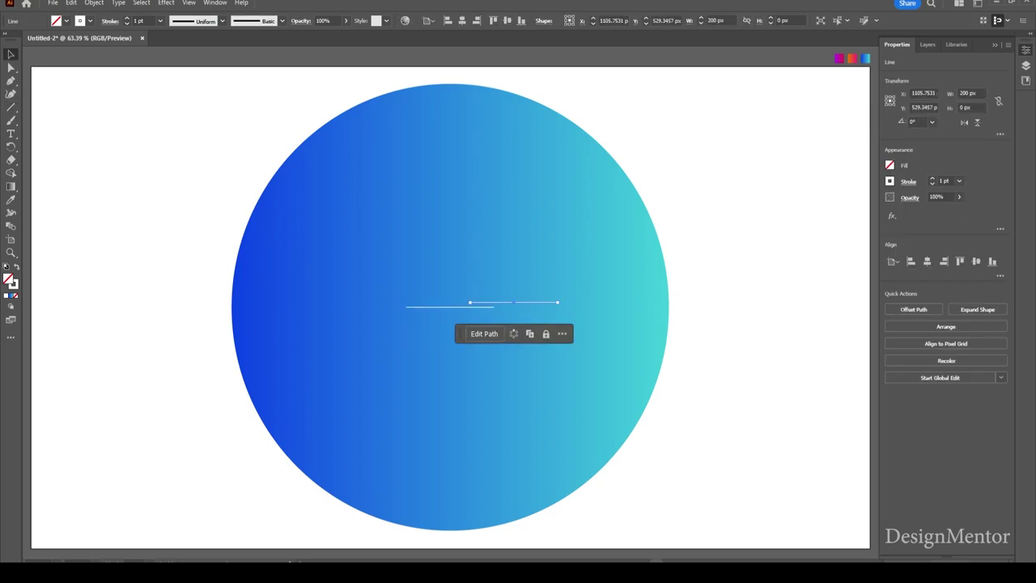
Add a vertical copy of the line rotated 90° and centre it on the first.
key("r")
left_click_drag(496, 306, 513, 302)
left_click_drag(554, 370, 518, 380)
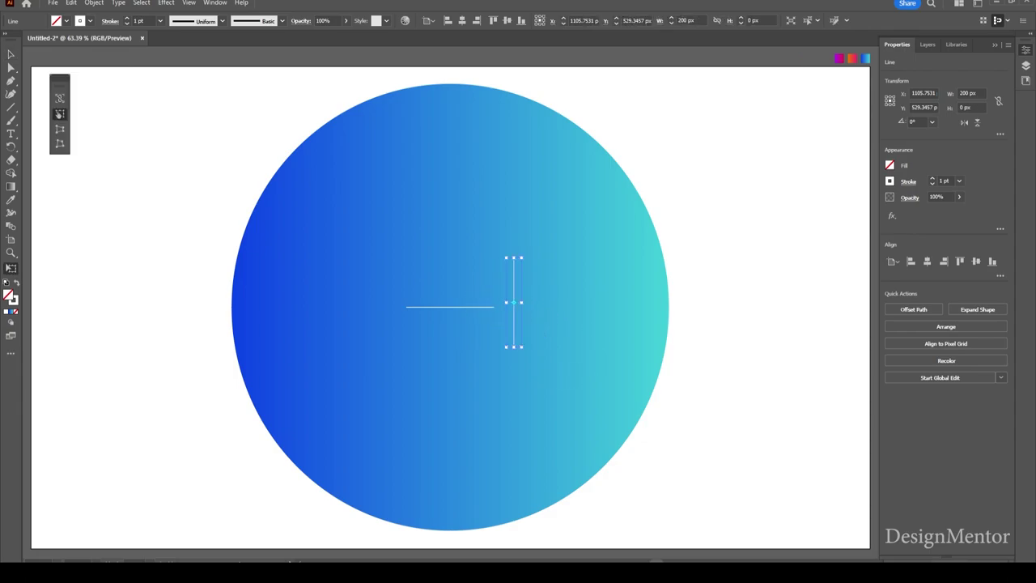
left_click(927, 262)
left_click(977, 262)
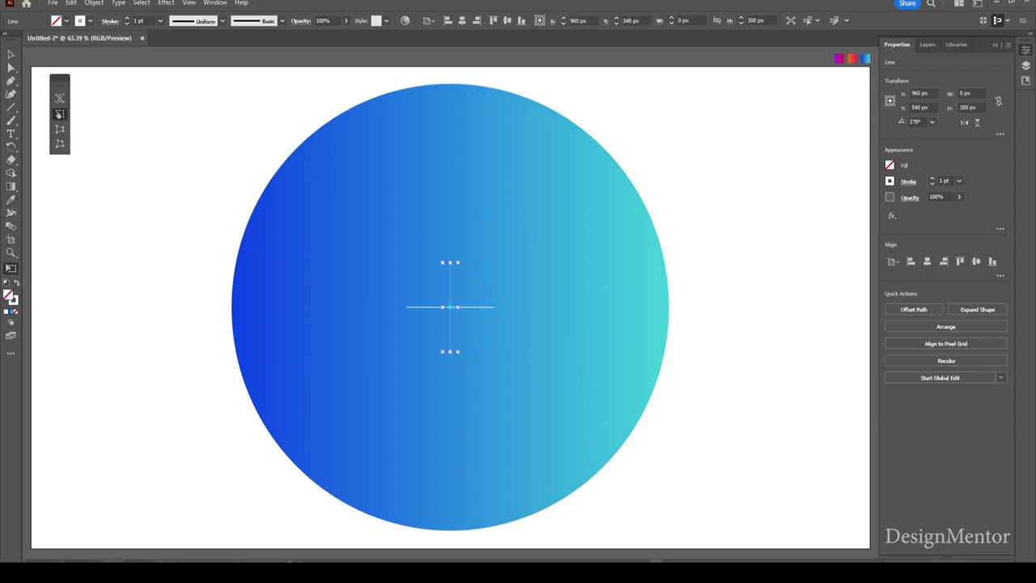
key("v")
key("ctrl+shift+a")
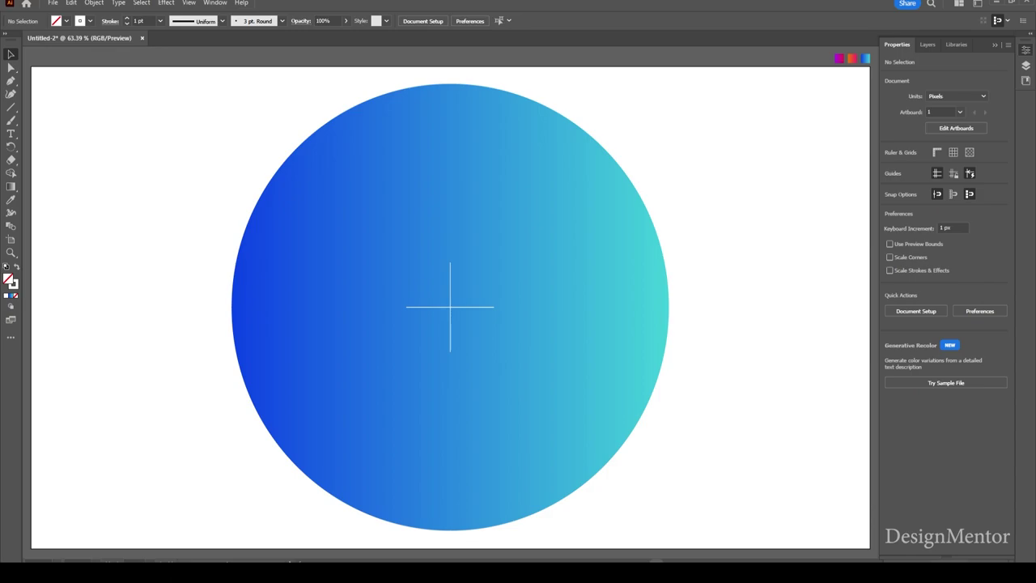
Group the horizontal and vertical lines into a single cross.
left_click(475, 307)
left_click(450, 279, "shift")
right_click(450, 279)
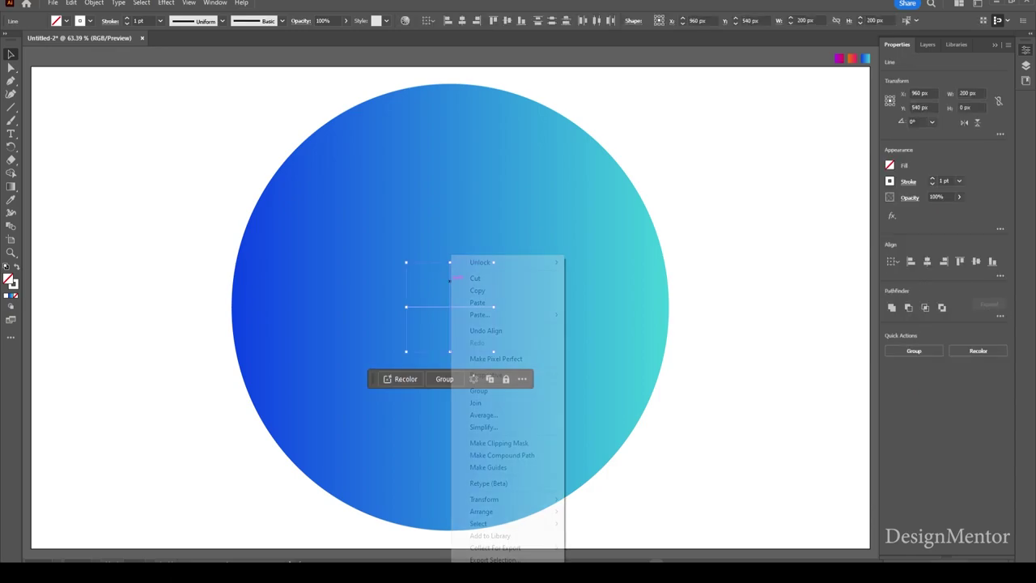
left_click(479, 390)
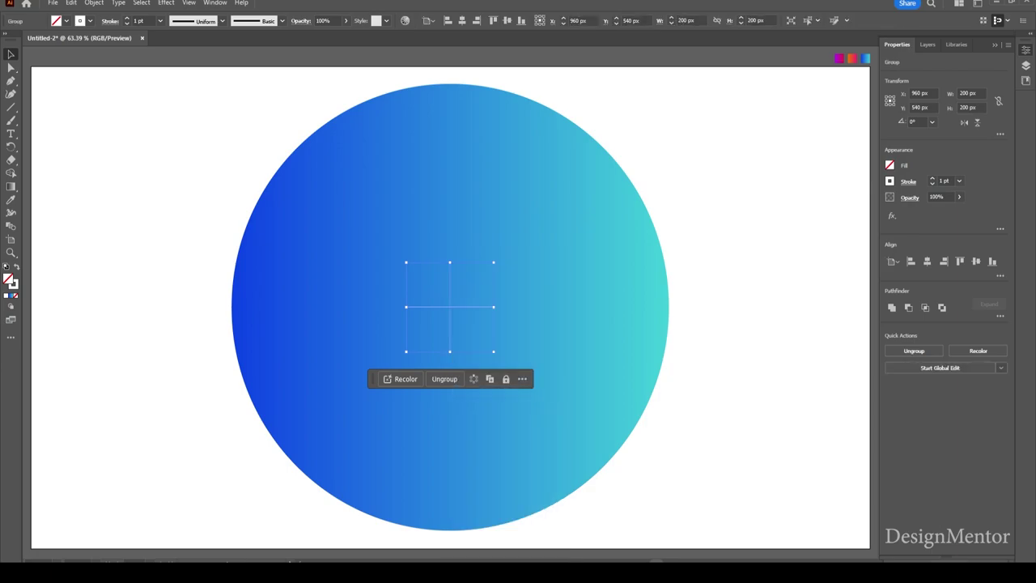
key("ctrl+shift+a")
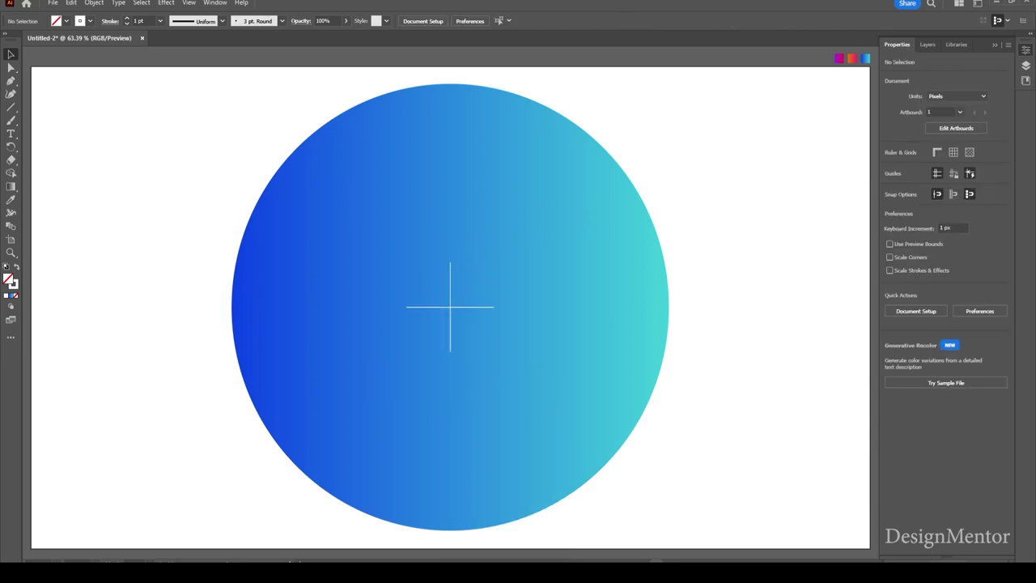
Draw an 11 × 530 px white bar, centre it, and move it up to end at the centre.
key("m")
key("d")
left_click_drag(450, 76, 450, 310)
left_click(927, 261)
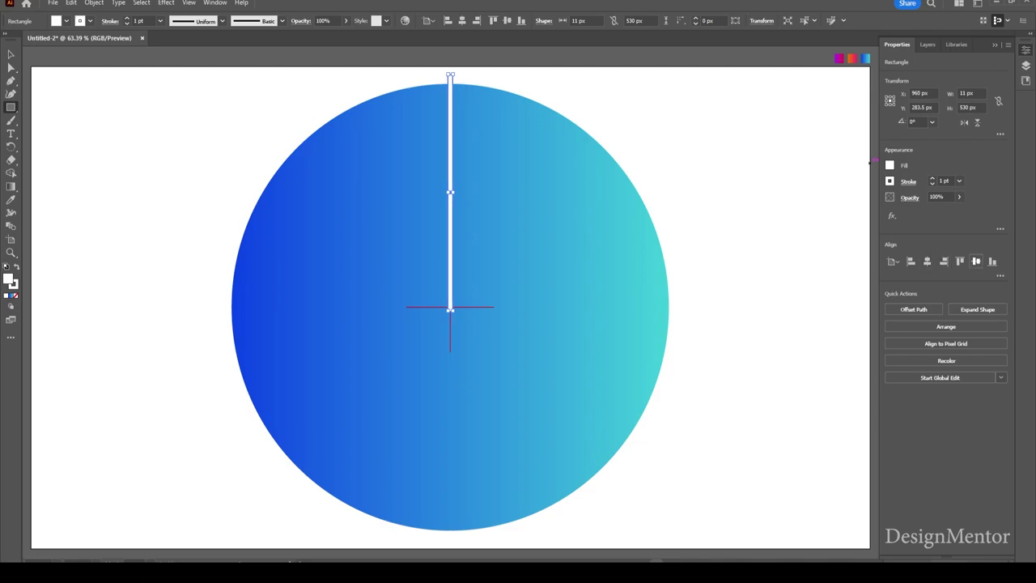
left_click(976, 261)
key("v")
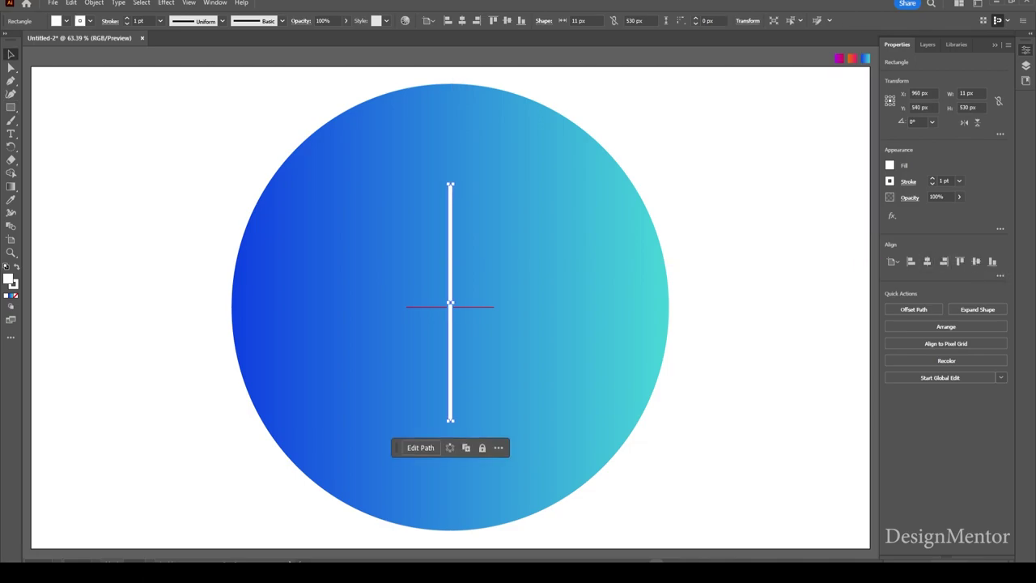
left_click_drag(450, 306, 450, 189)
key("ctrl+shift+a")
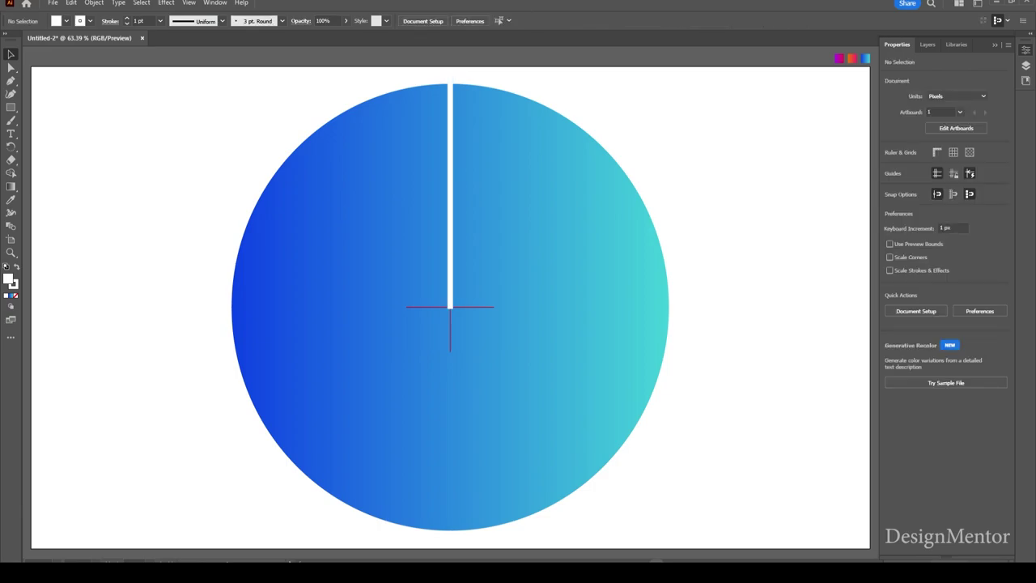
Bring the cross in front of the bar, then reselect the white bar.
left_click(484, 306)
right_click(484, 306)
mouse_move(511, 251)
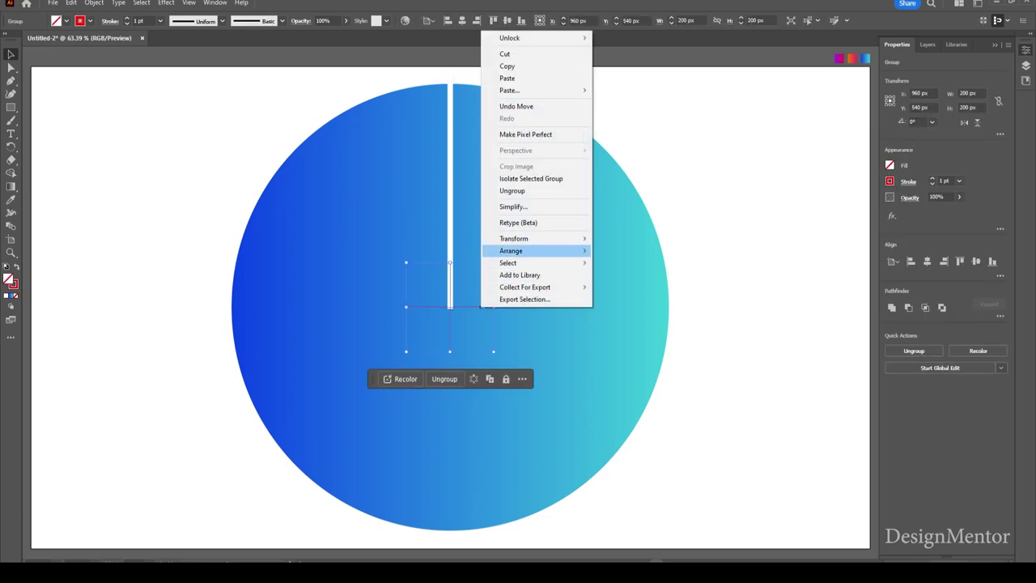
left_click(628, 250)
key("ctrl+shift+a")
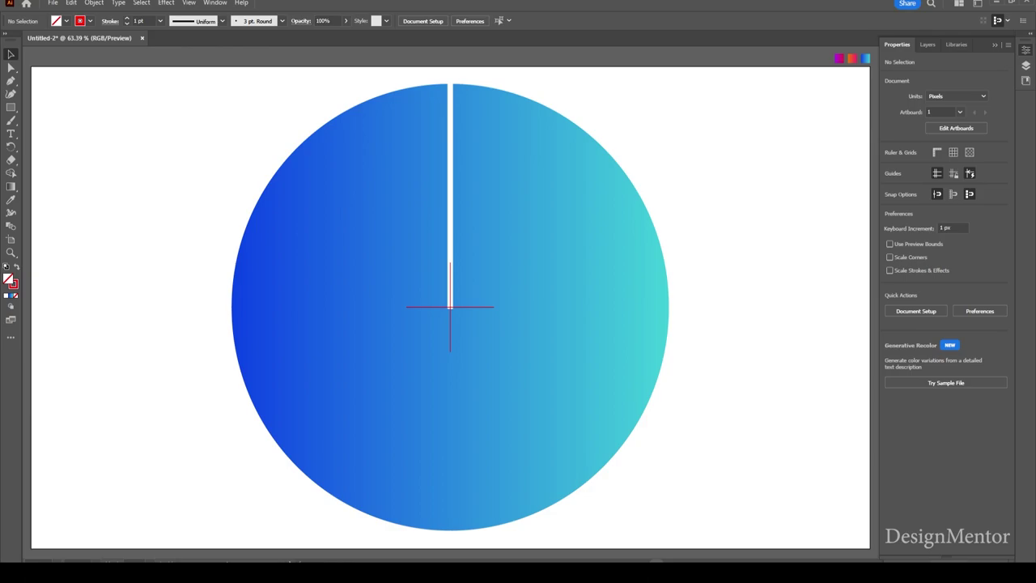
left_click(451, 188)
key("r")
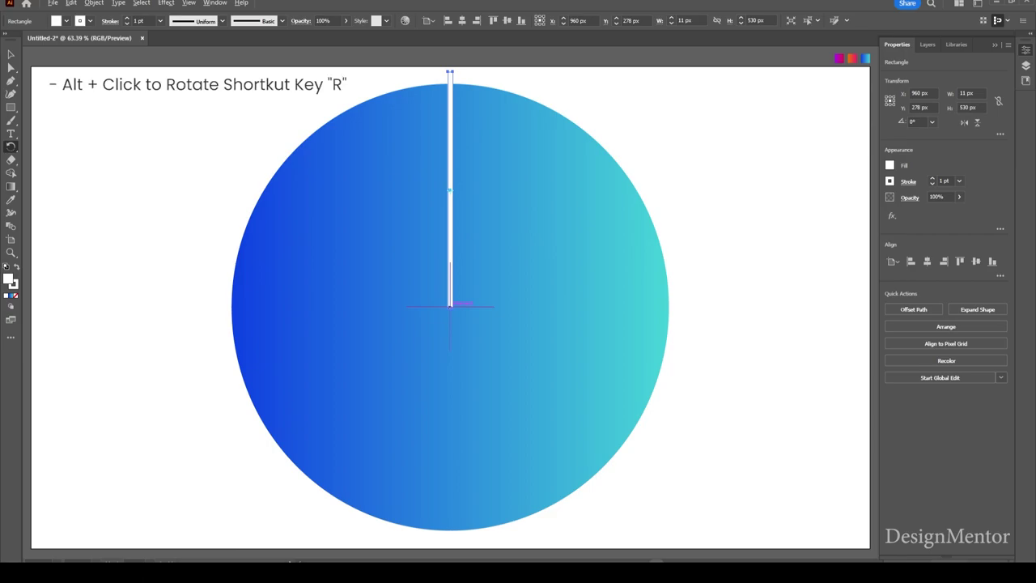
Make two copies of the bar rotated 120° and 240° around the circle's centre.
left_click(450, 306, "alt")
left_click(502, 190)
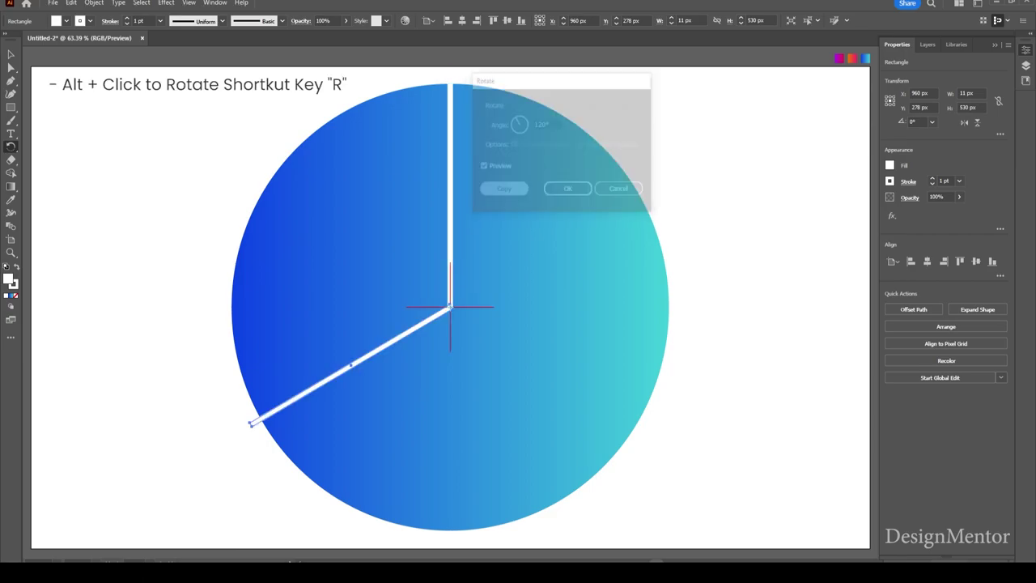
key("ctrl+d")
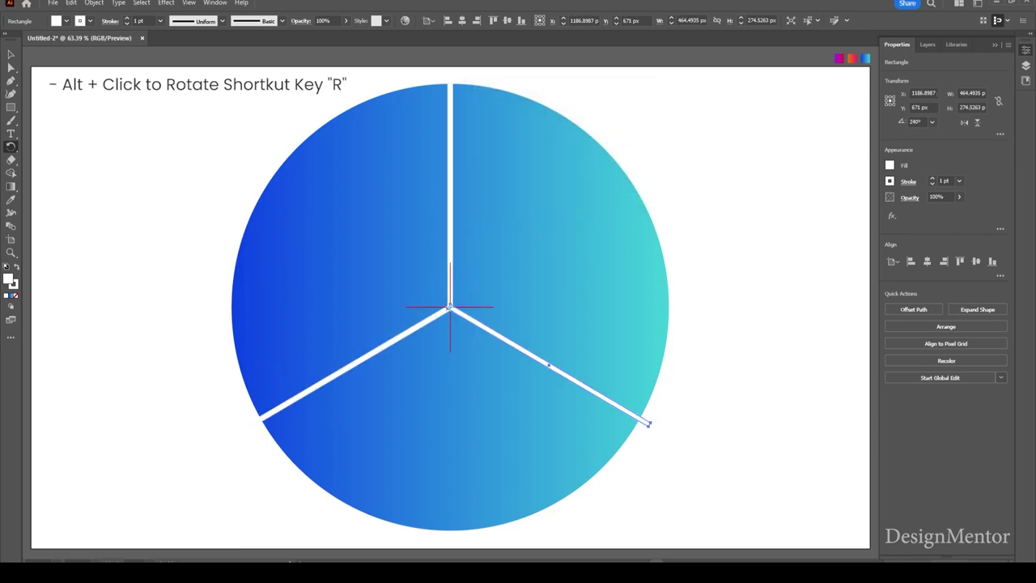
key("v")
key("ctrl+shift+a")
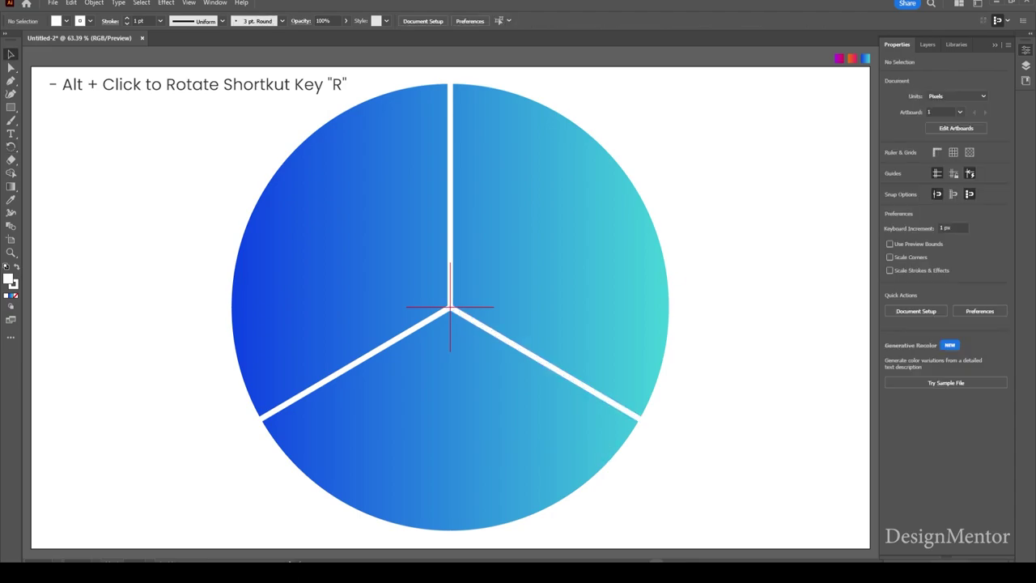
Group the three white bars and merge them into one three-spoke path.
left_click(449, 140)
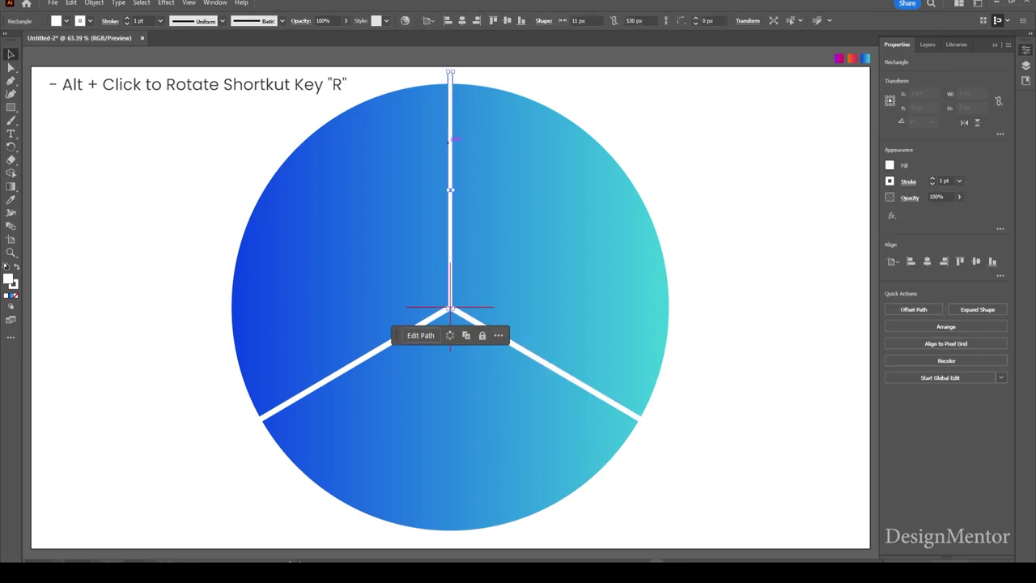
left_click(255, 420, "shift")
left_click(639, 417, "shift")
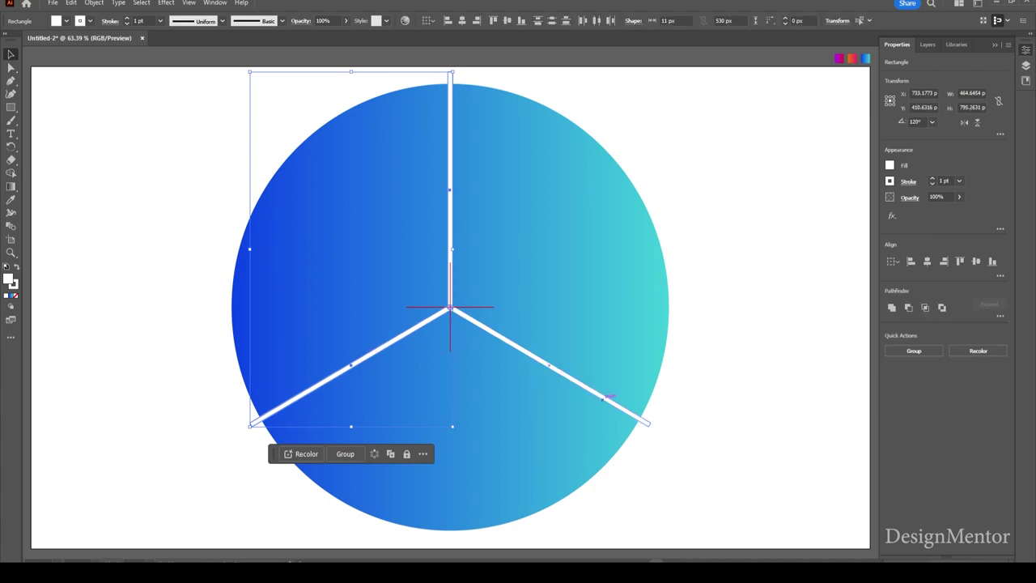
right_click(604, 86)
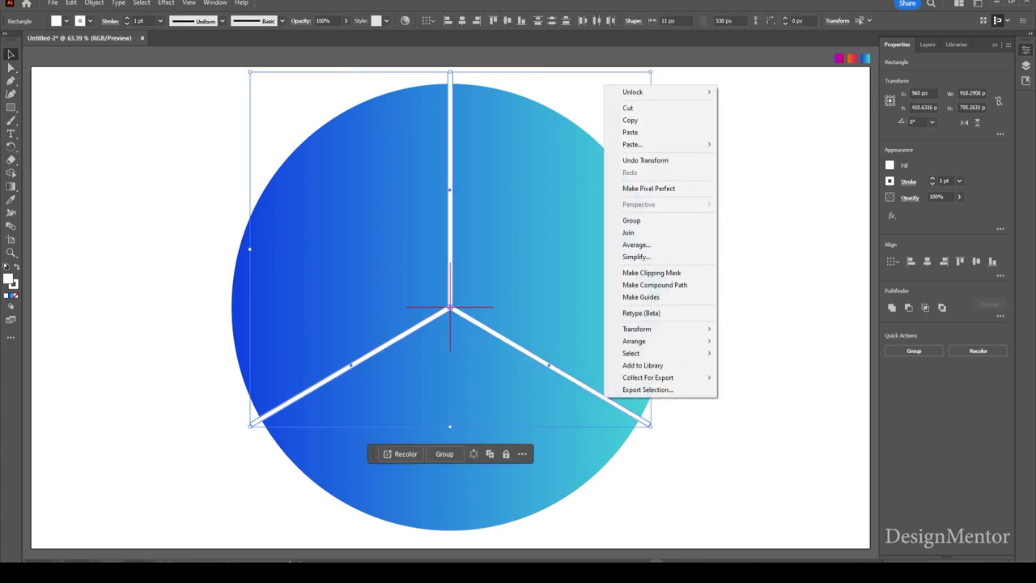
left_click(632, 220)
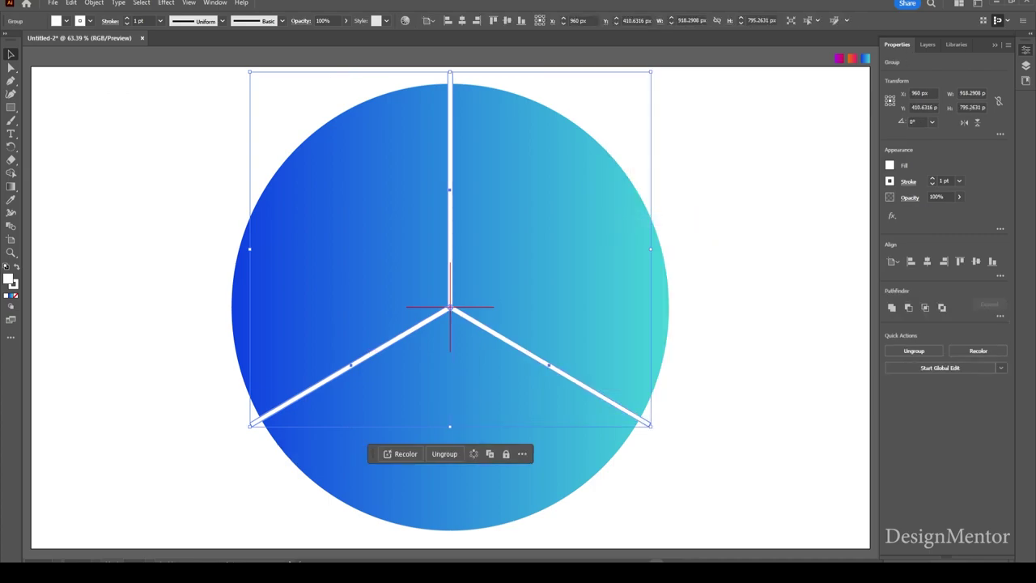
left_click(891, 307)
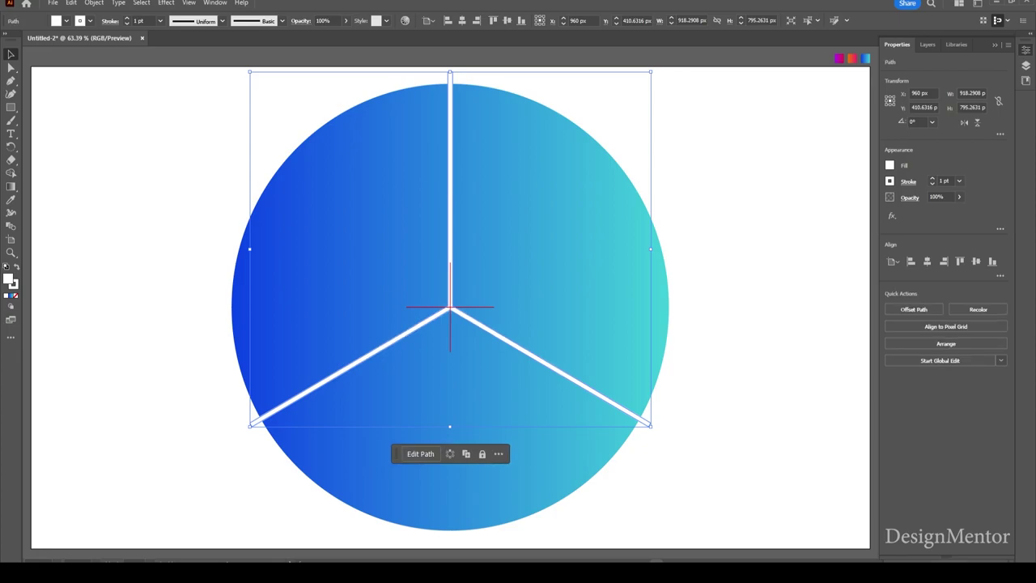
key("ctrl+shift+a")
left_click(450, 307)
Open the Appearance panel and switch to its Pathfinder tab.
left_click(214, 2)
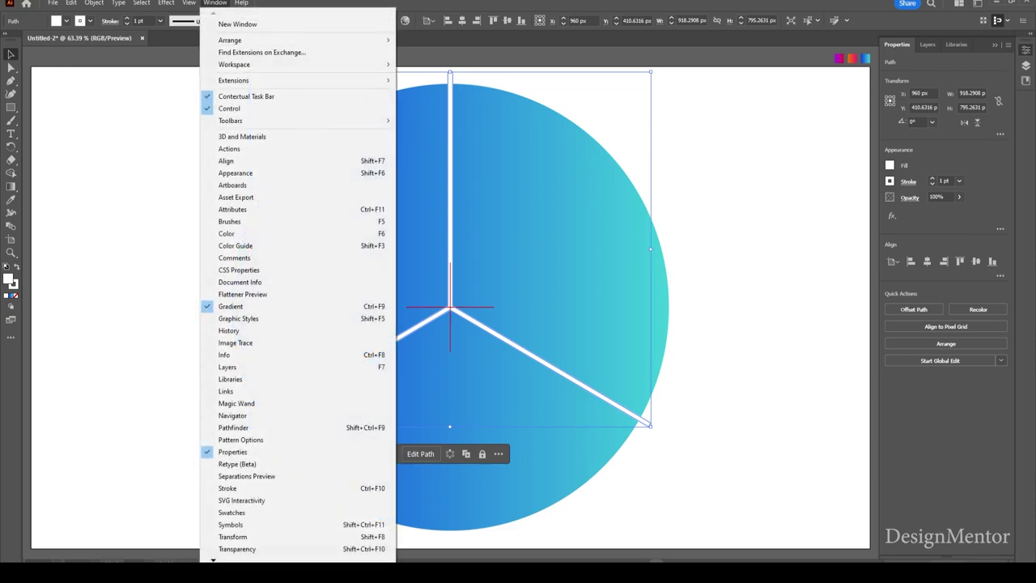
left_click(235, 173)
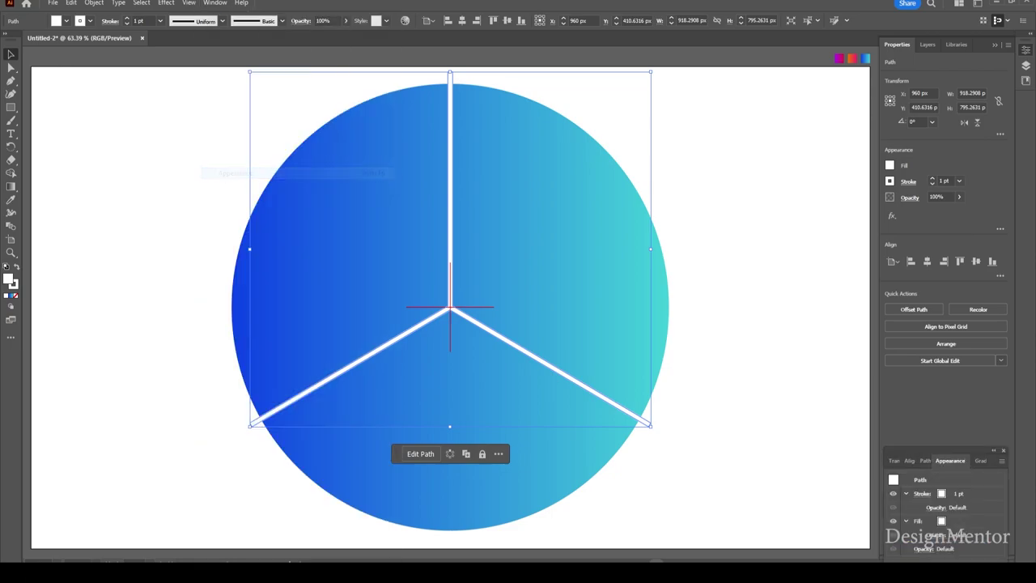
left_click_drag(948, 450, 952, 379)
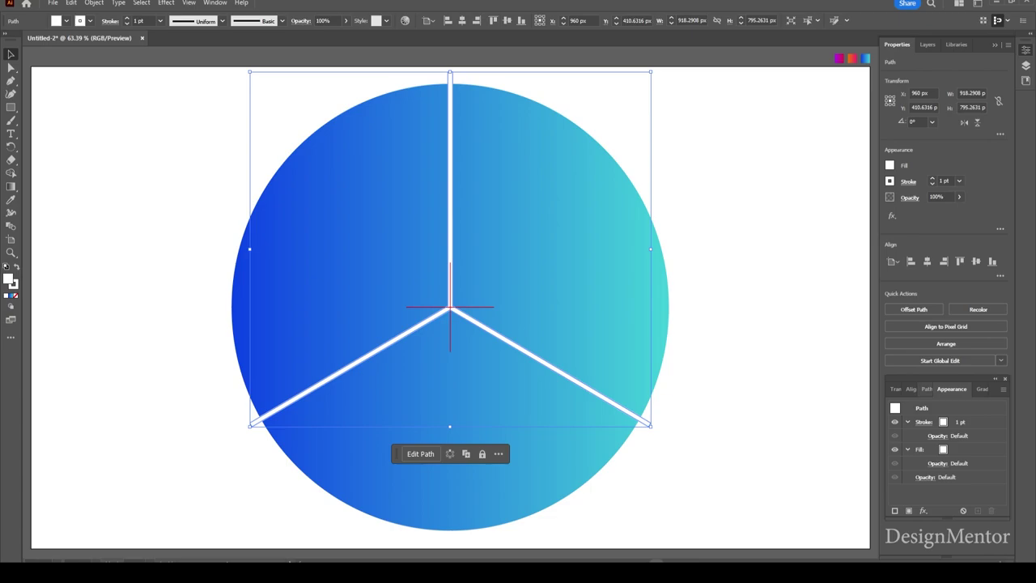
left_click(927, 389)
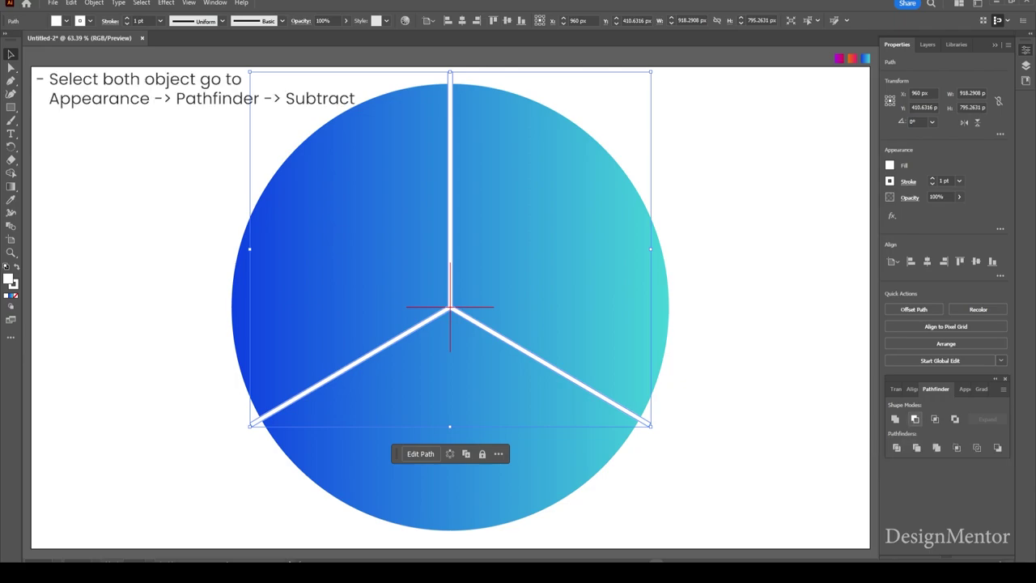
left_click(915, 419)
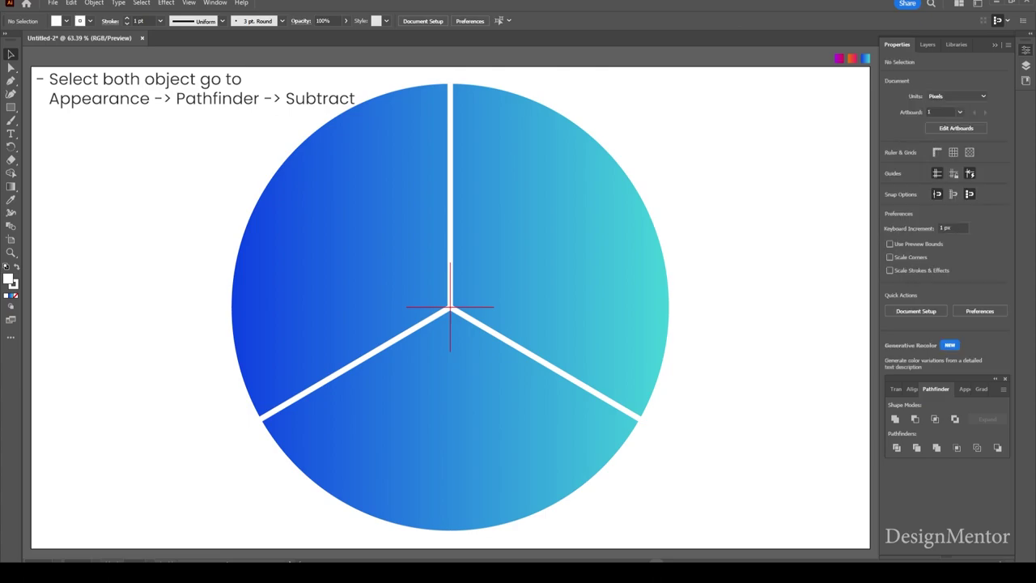
Unlock all, then apply Minus Front to the circle and spoke path to make three slices.
left_click(94, 2)
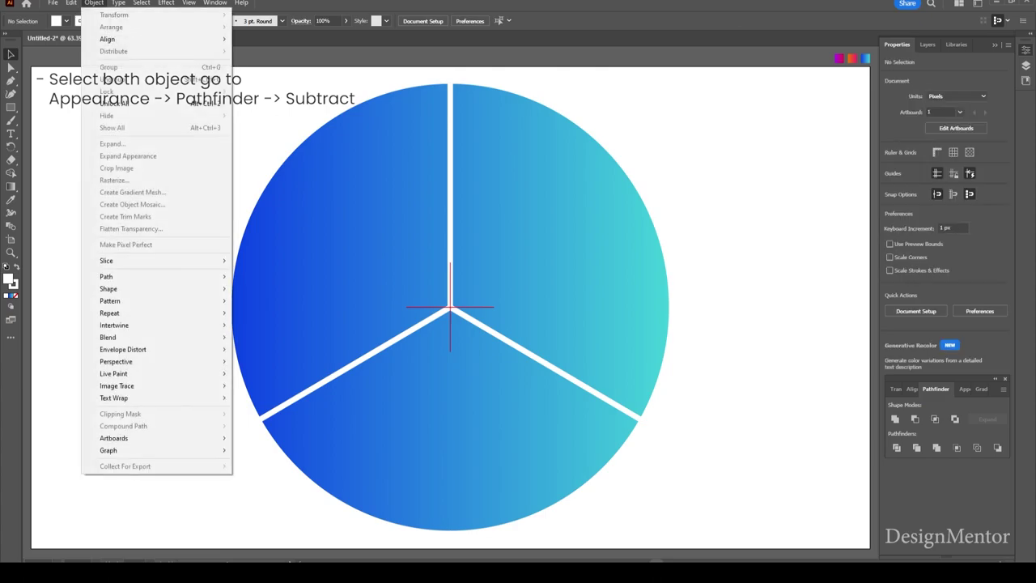
left_click(114, 103)
key("ctrl+shift+a")
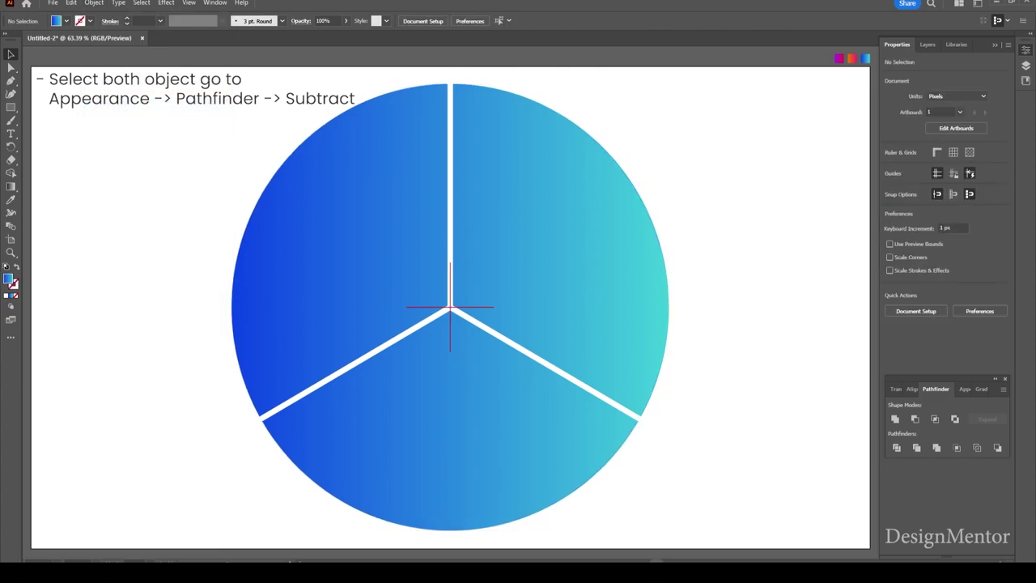
left_click(454, 183)
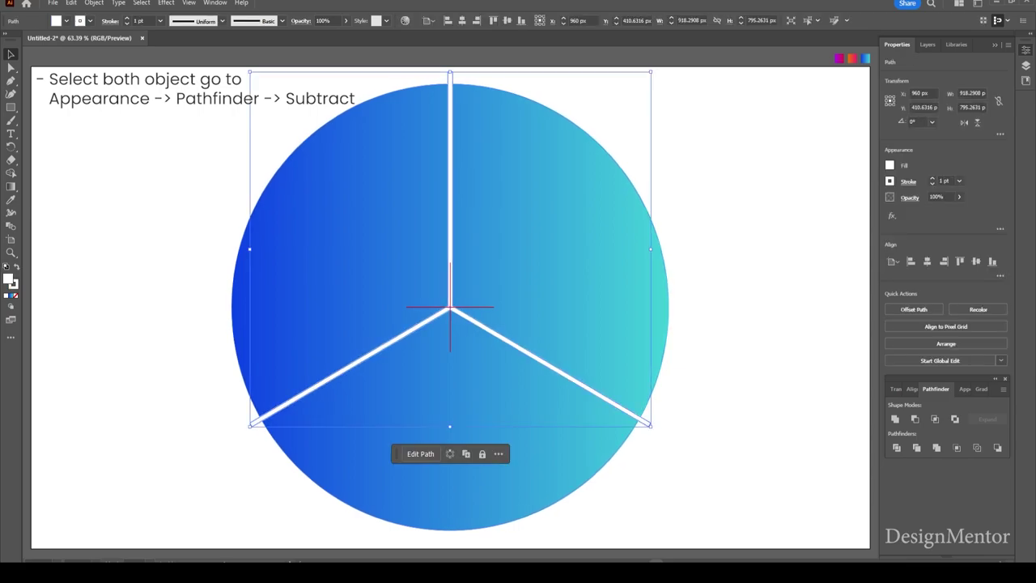
left_click(450, 183, "shift")
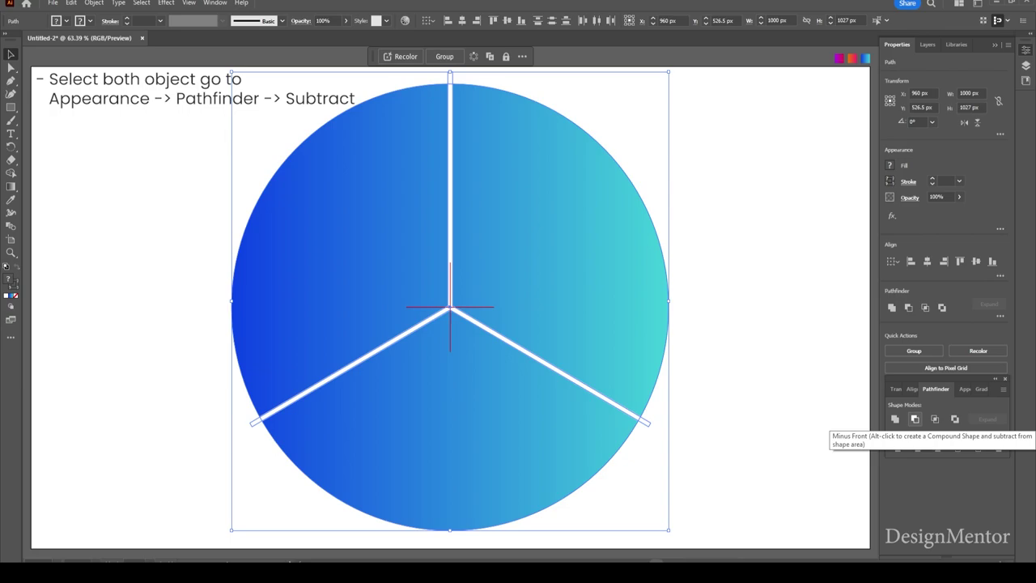
left_click(915, 420)
key("ctrl+shift+a")
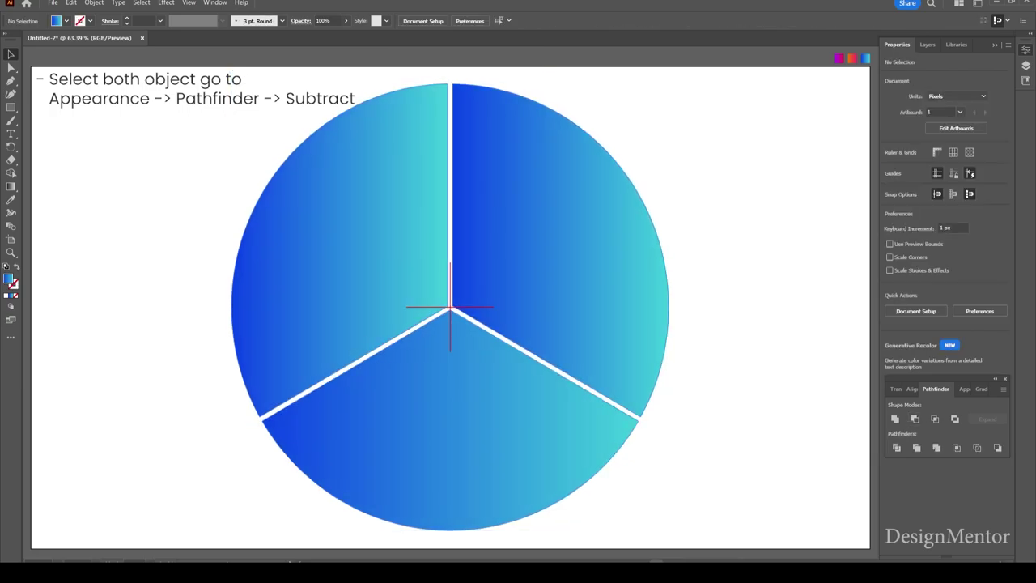
key("ctrl+a")
Ungroup the slices and give the left slice a diagonal purple-to-crimson gradient.
right_click(399, 154)
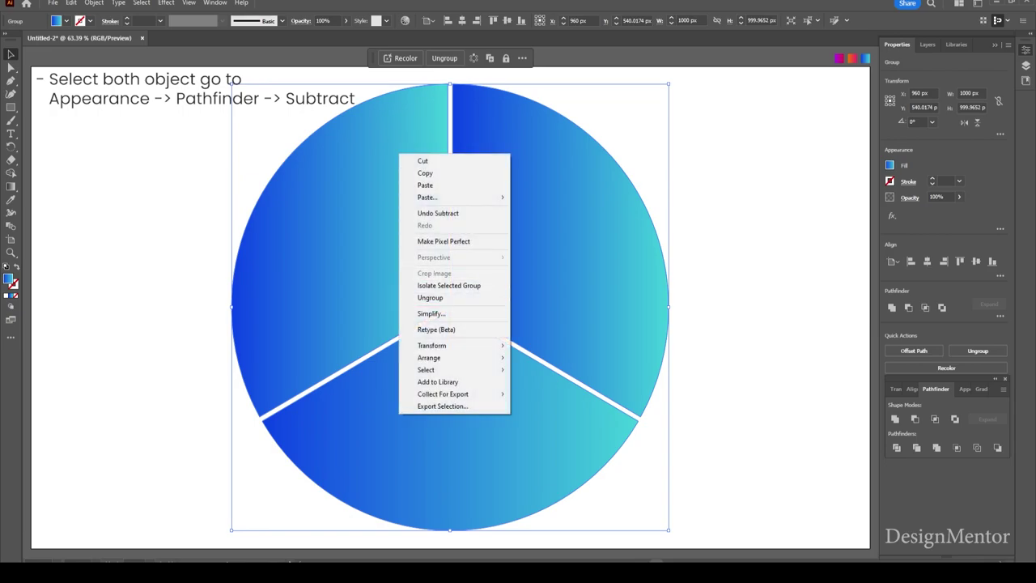
left_click(453, 297)
key("ctrl+shift+a")
left_click(340, 243)
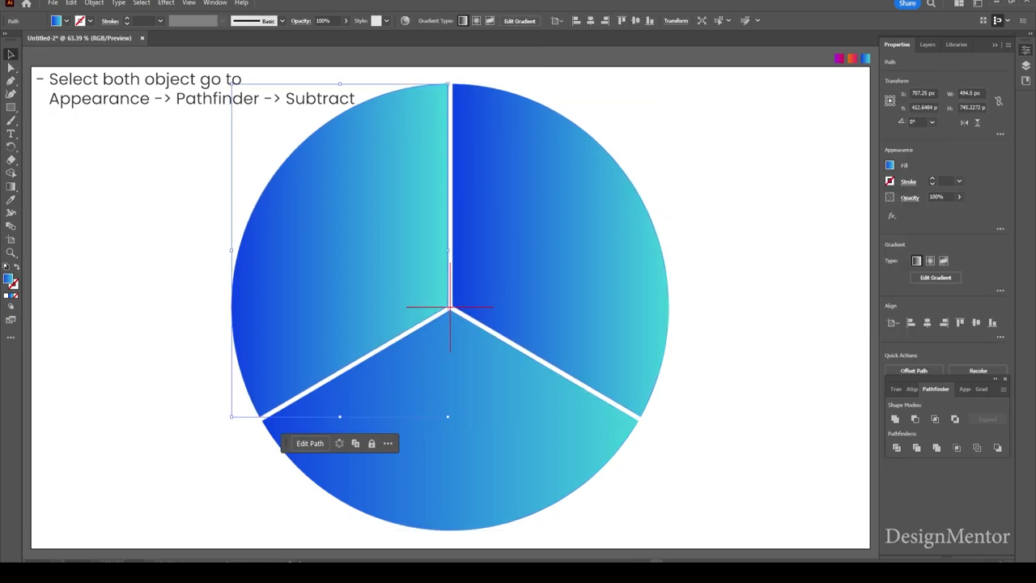
key("i")
left_click(840, 58)
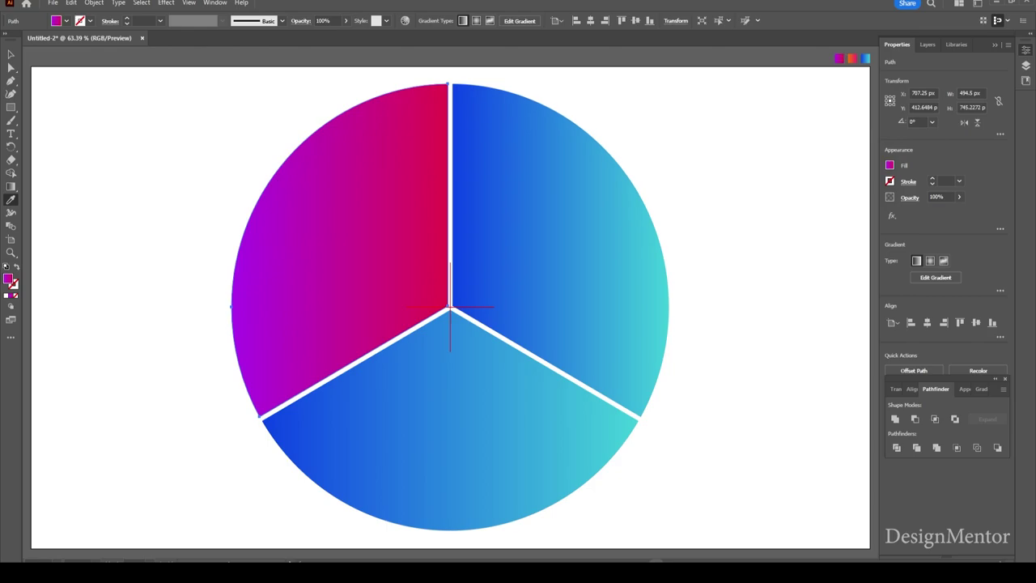
key("g")
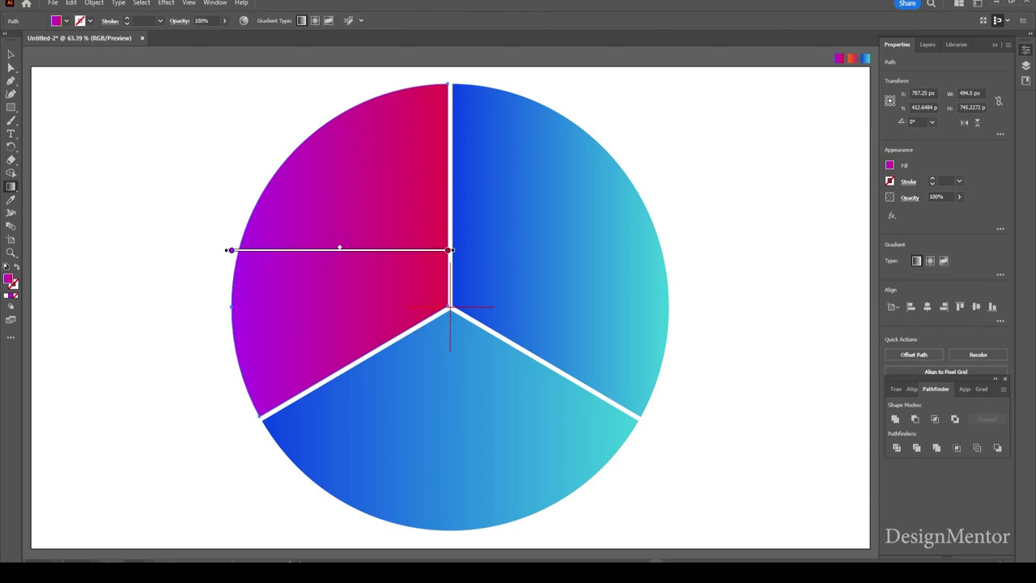
mouse_move(226, 364)
left_mouse_down()
mouse_move(451, 172)
mouse_move(455, 145)
left_mouse_up()
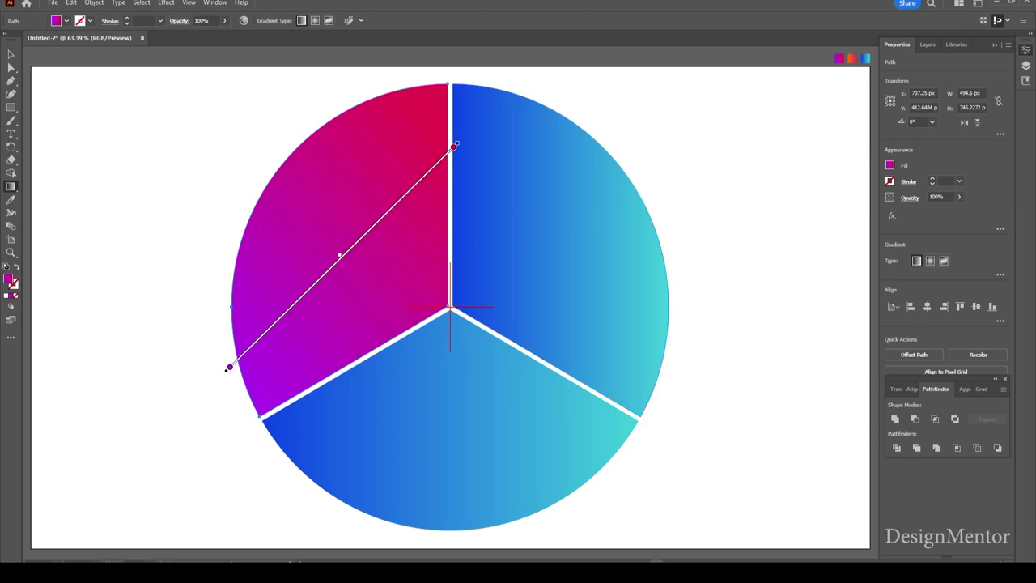
key("v")
Give the right slice a diagonally angled pink-to-orange gradient.
left_click(559, 243)
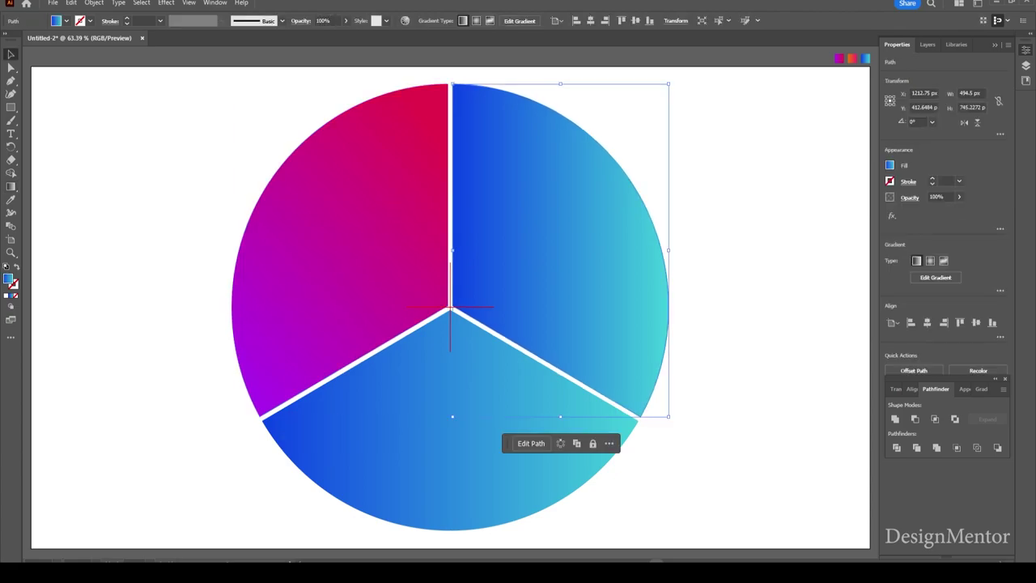
key("i")
left_click(855, 59)
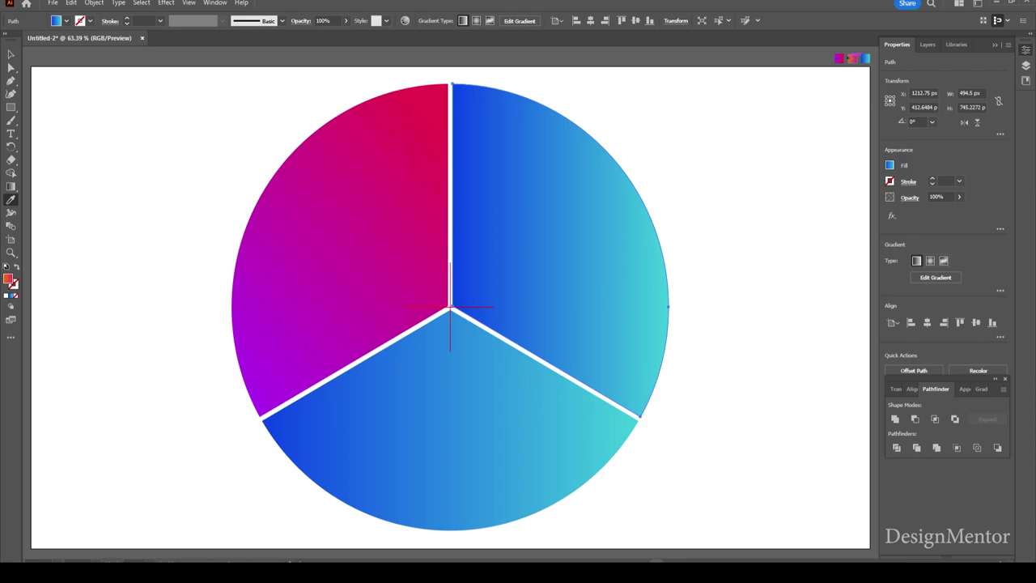
key("g")
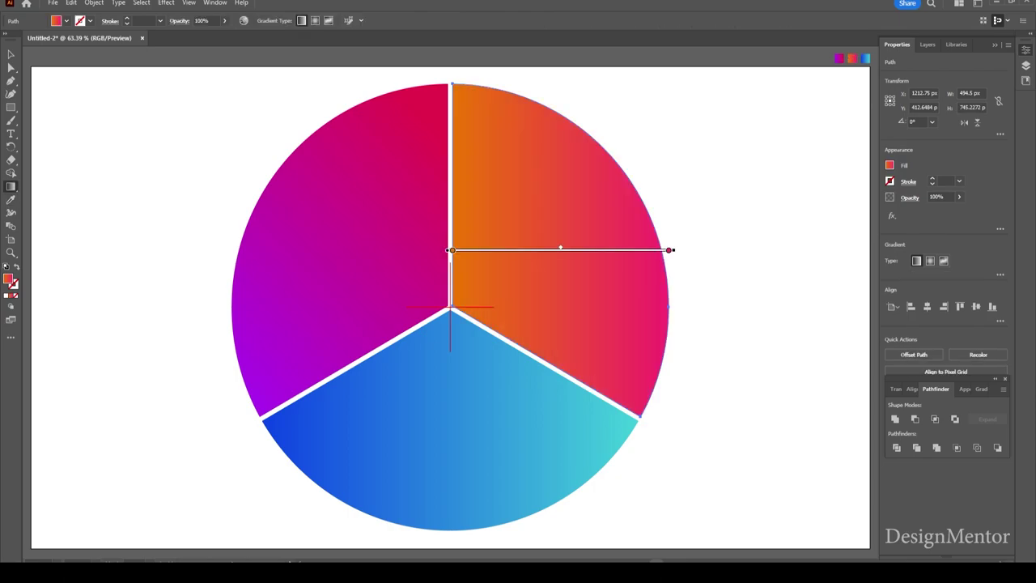
left_click_drag(666, 392, 451, 134)
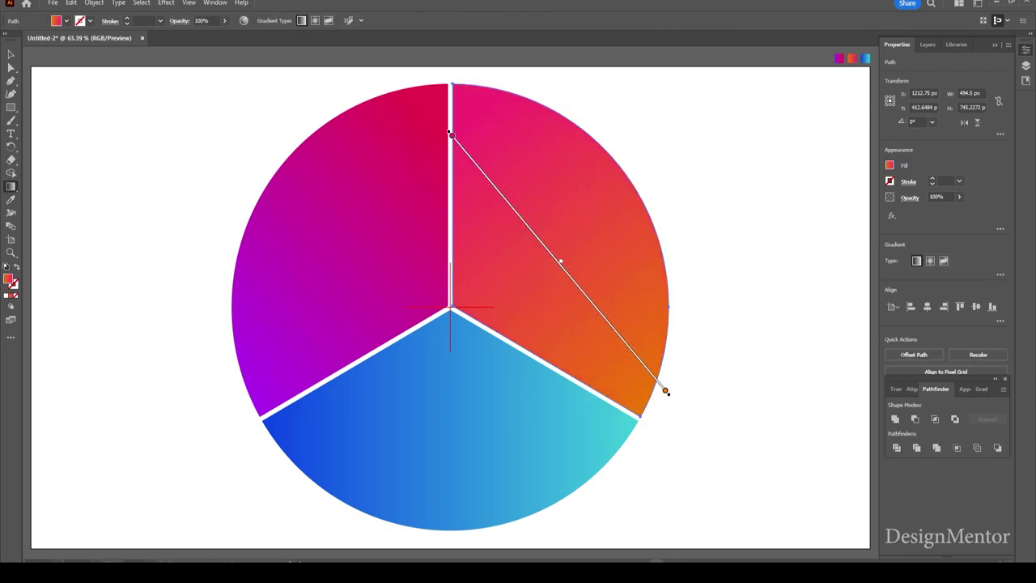
key("v")
Angle the bottom slice's blue-to-cyan gradient up to the right.
left_click(745, 405)
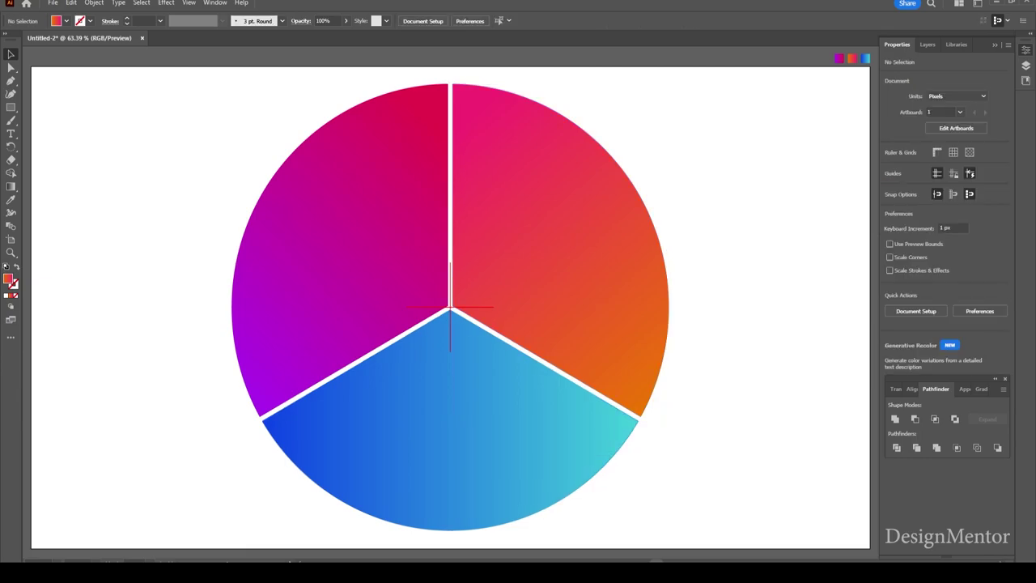
left_click(450, 454)
key("i")
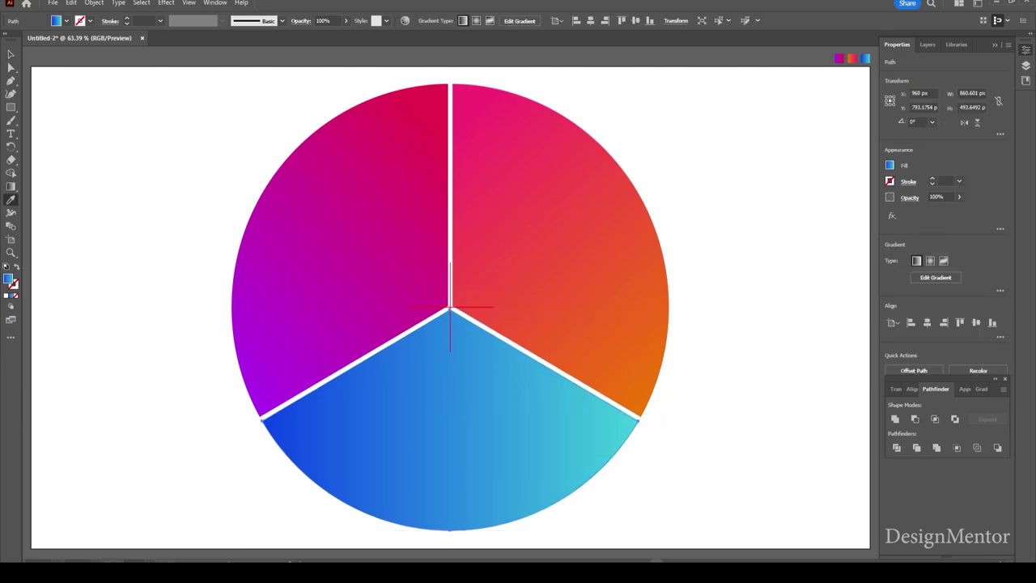
key("g")
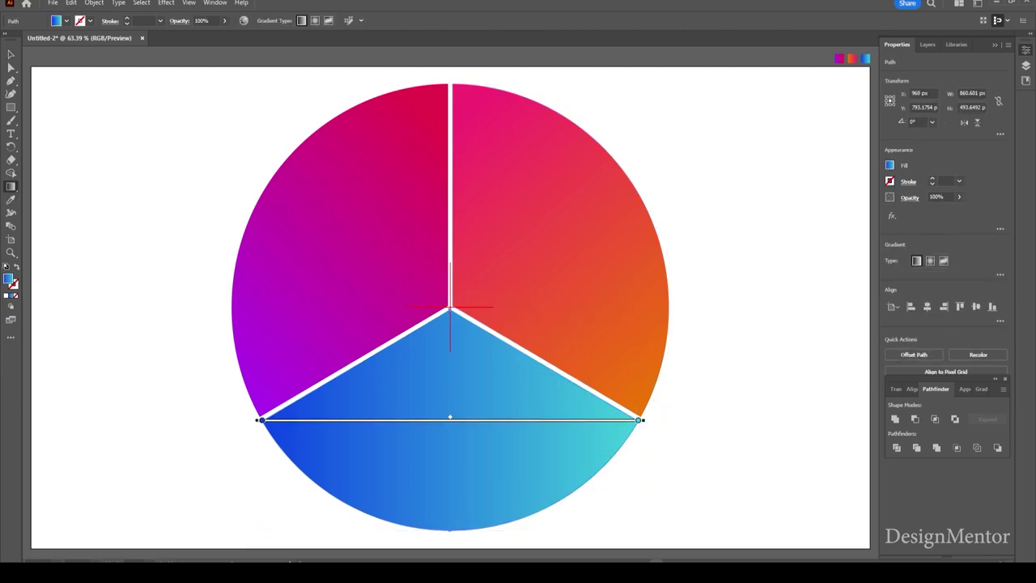
left_click_drag(271, 470, 617, 397)
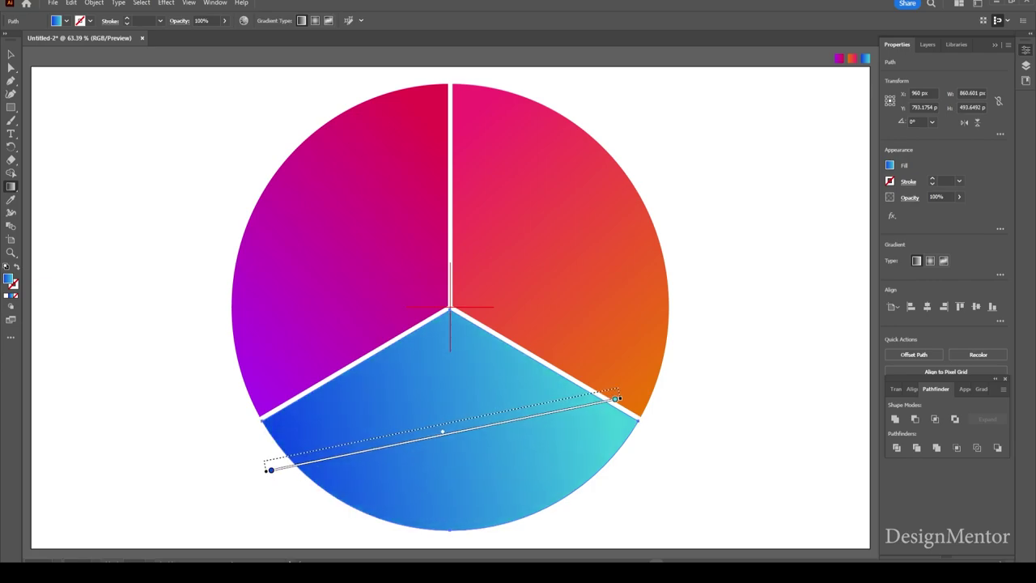
key("v")
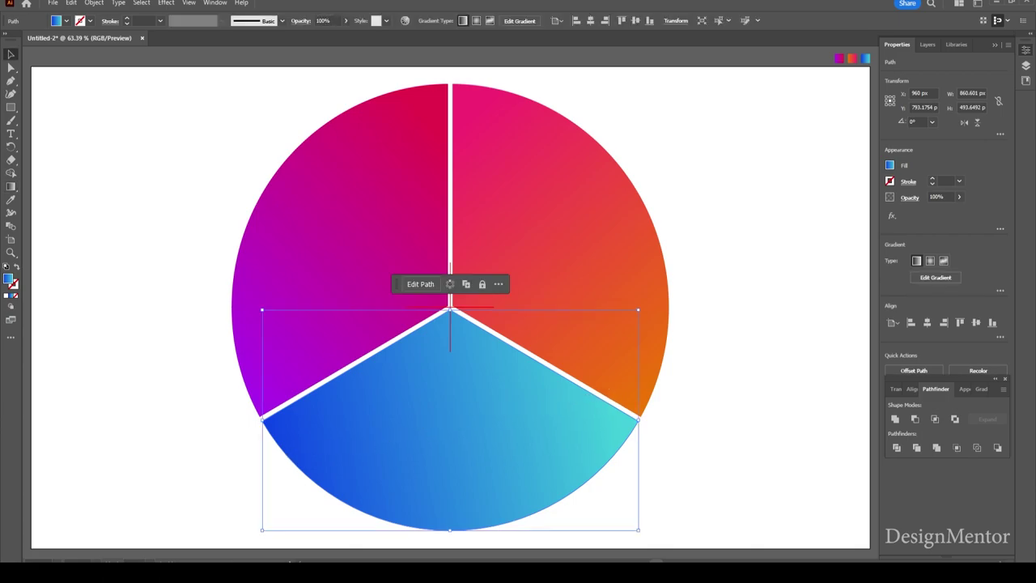
key("ctrl+shift+a")
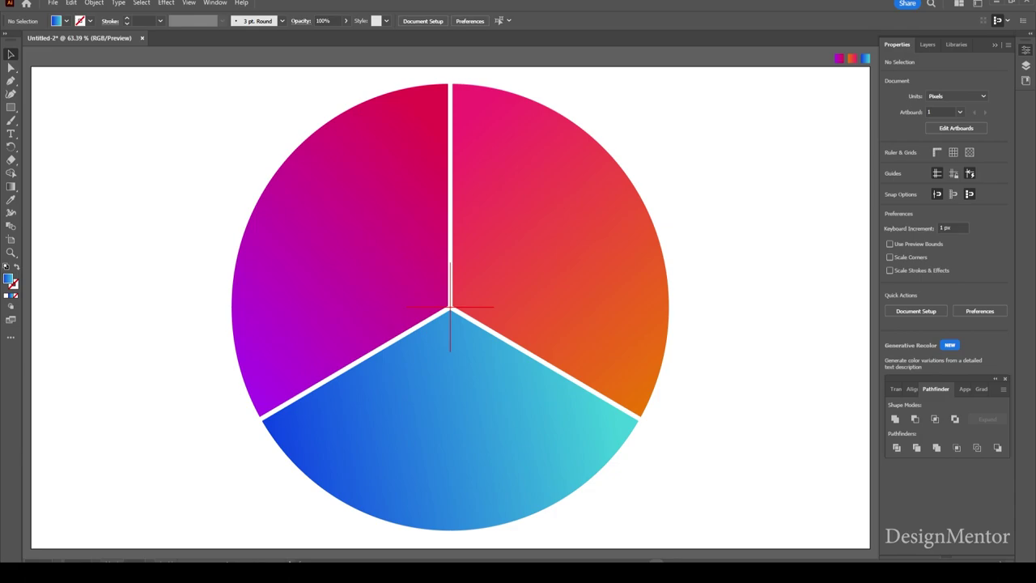
Draw a white 100 × 100 px circle with the Ellipse tool.
left_click(66, 20)
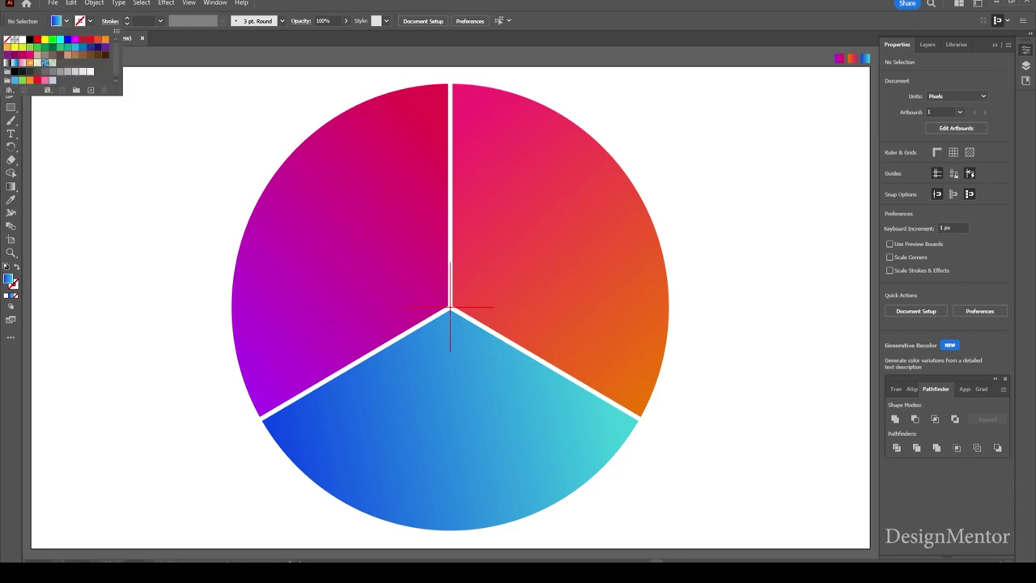
left_click(15, 39)
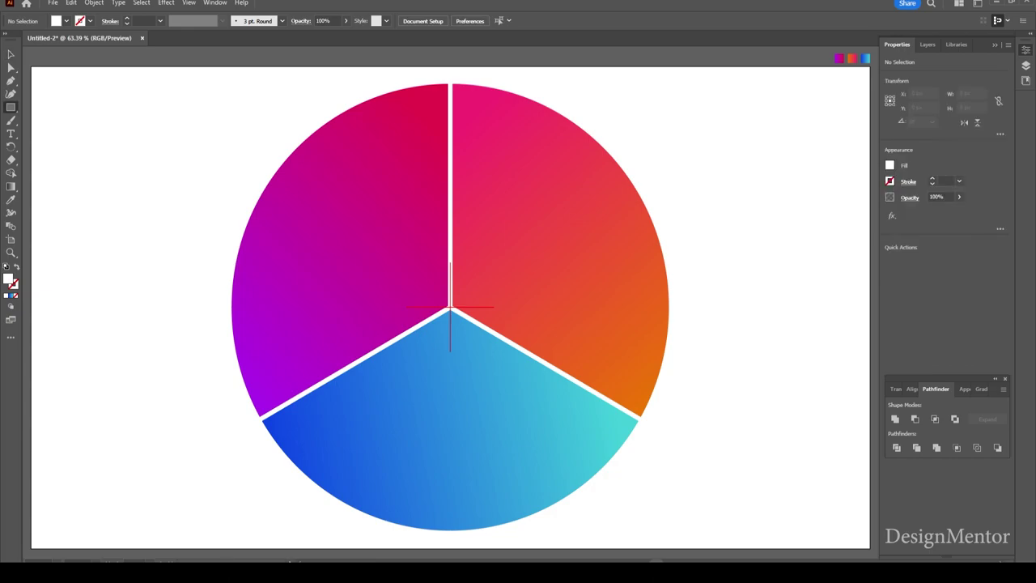
left_click(10, 107)
left_click(59, 119)
left_click(450, 307)
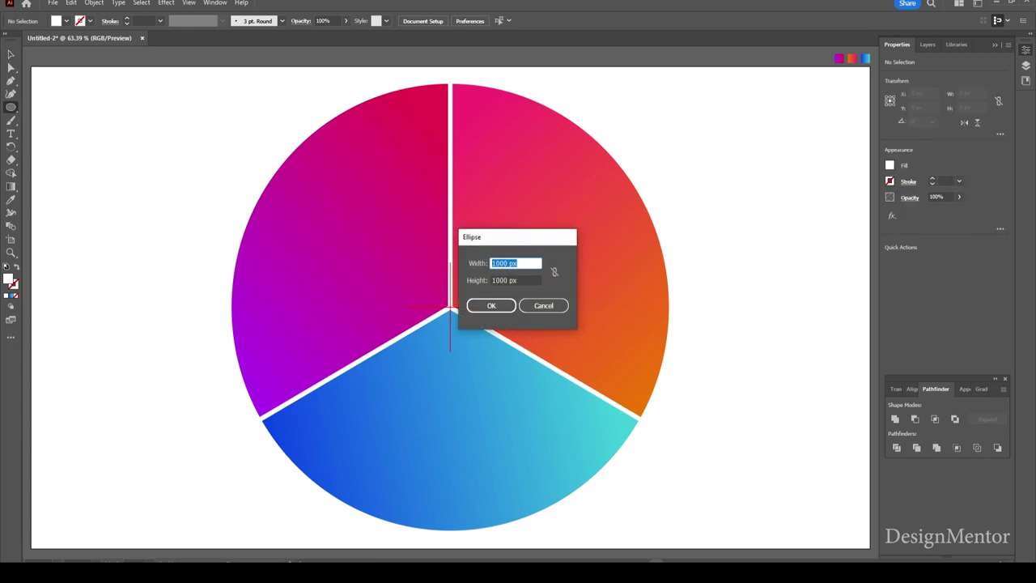
type("100")
key("Tab")
type("100")
key("Return")
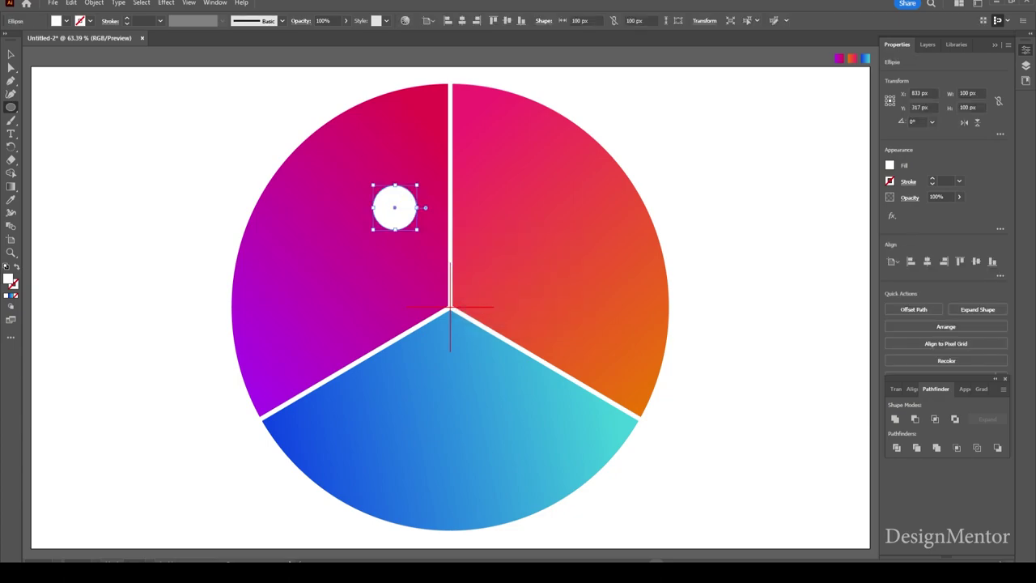
Centre the white circle on the pie, then move it up into the top gap.
left_click(927, 261)
left_click(976, 260)
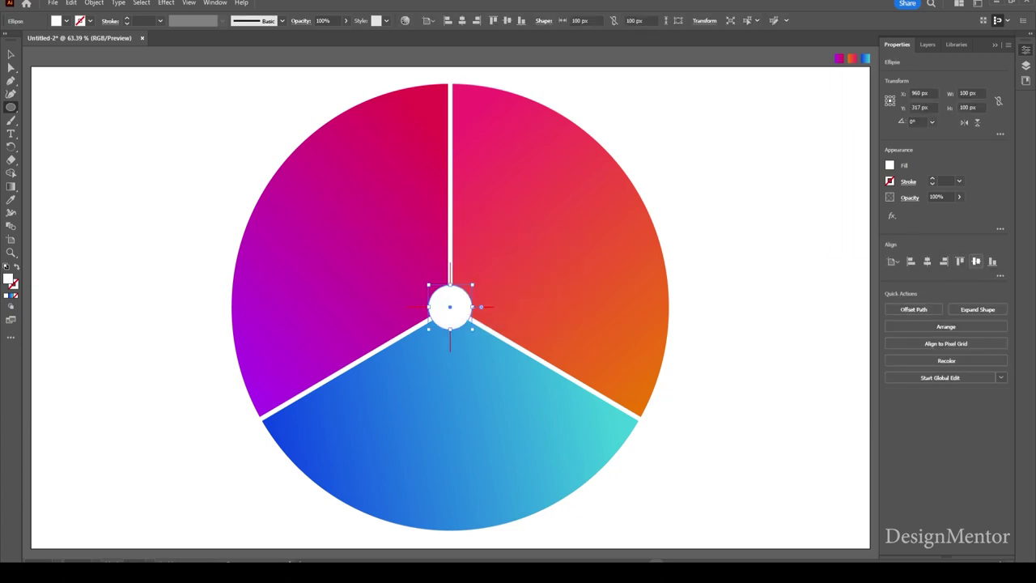
key("v")
mouse_move(450, 307)
left_mouse_down()
mouse_move(451, 182)
mouse_move(451, 195)
left_mouse_up()
key("shift+Up")
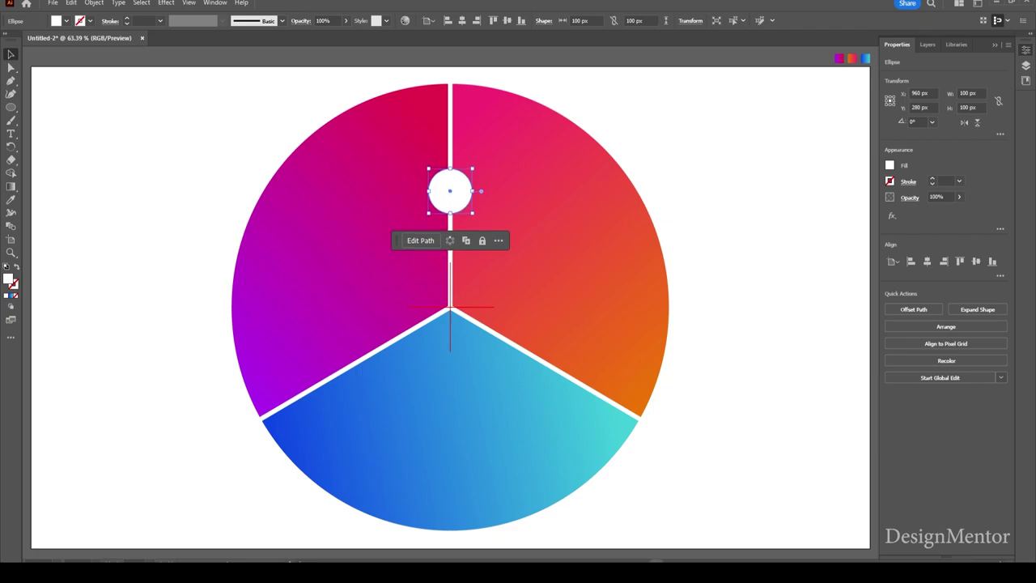
key("ctrl+shift+a")
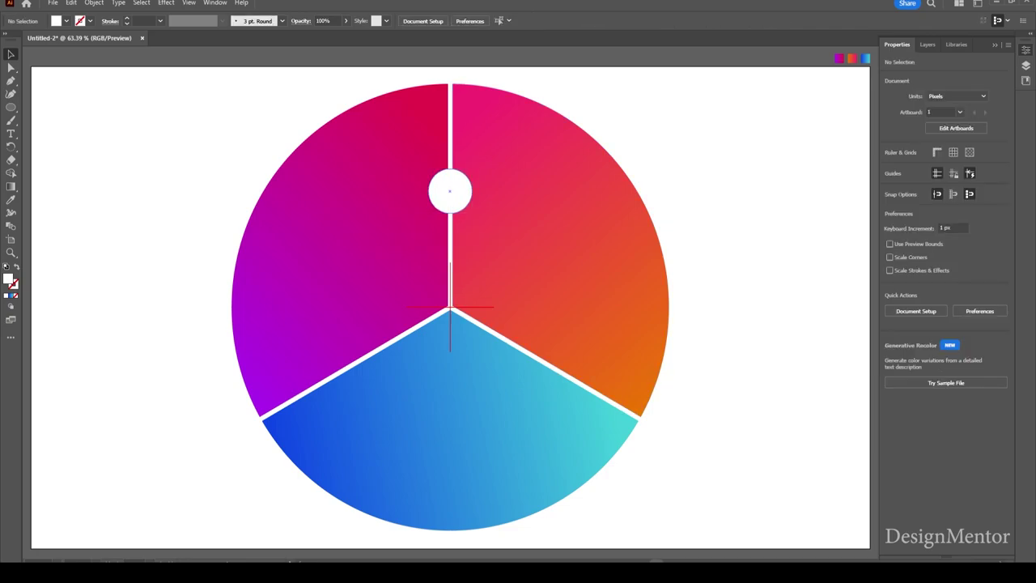
Copy the white circle at 120° and 240° around the pie centre, one per lower gap.
key("ctrl+z")
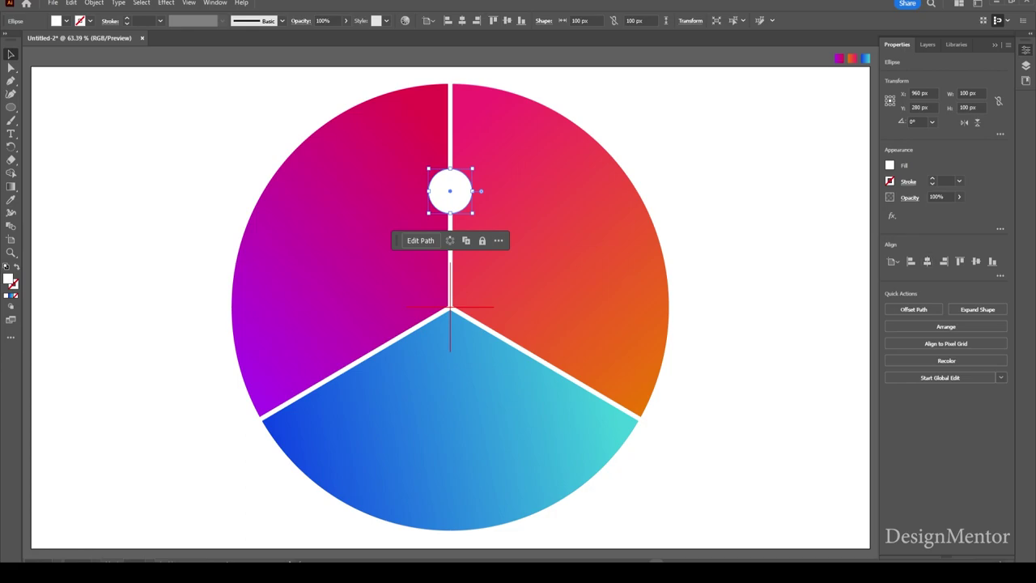
key("t")
key("r")
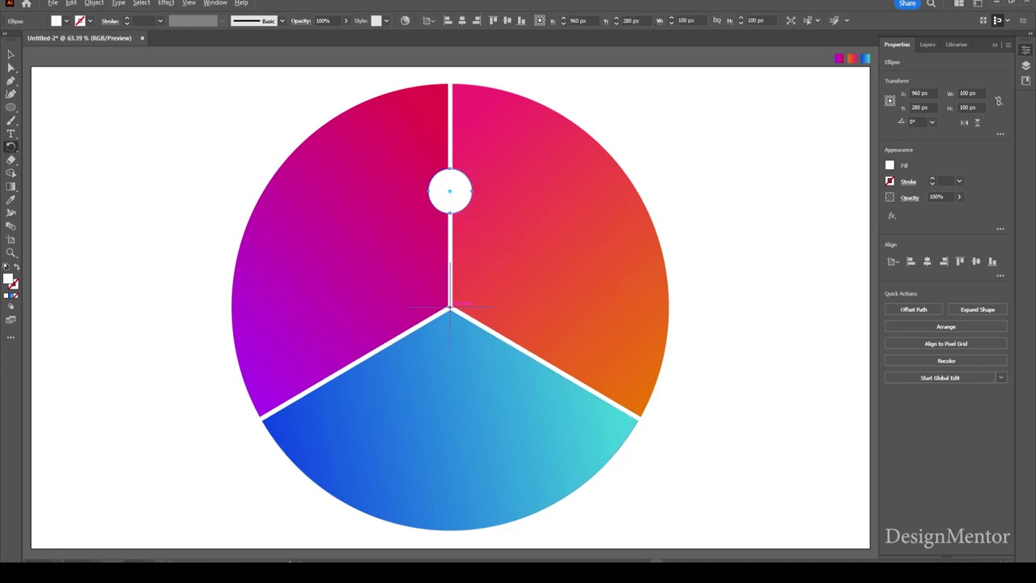
left_click(450, 306, "alt")
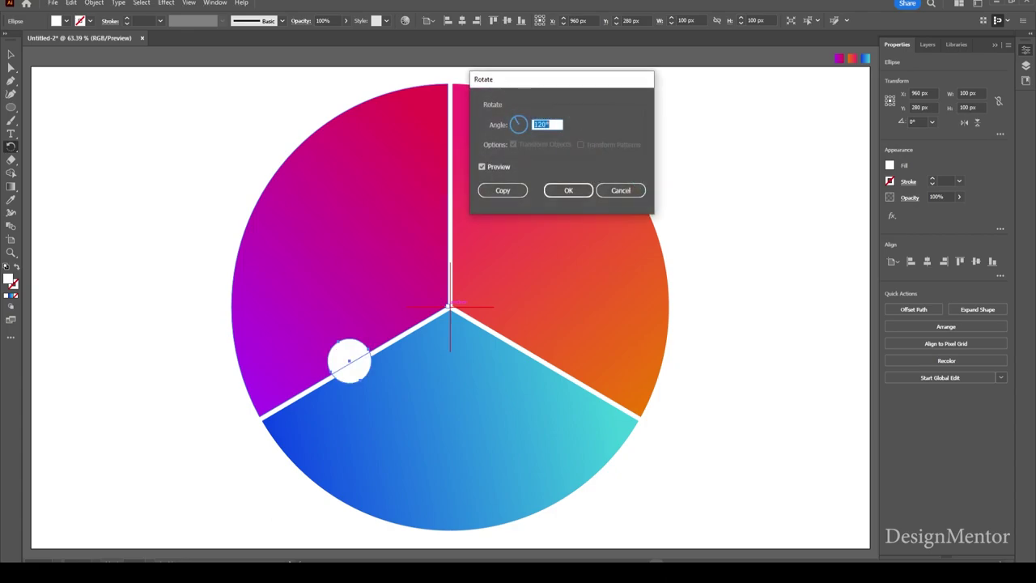
key("alt+Return")
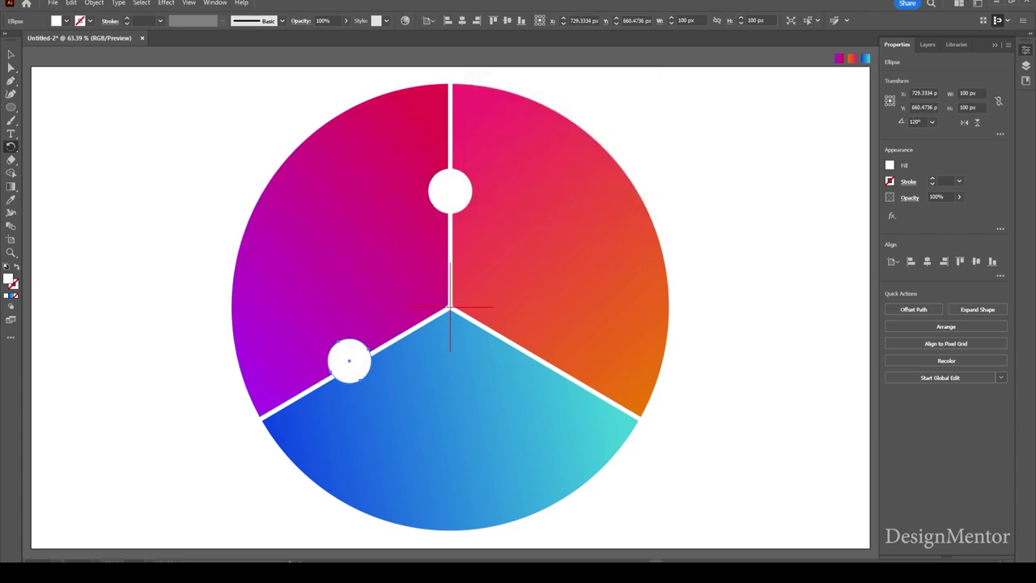
key("ctrl+d")
key("v")
key("ctrl+shift+a")
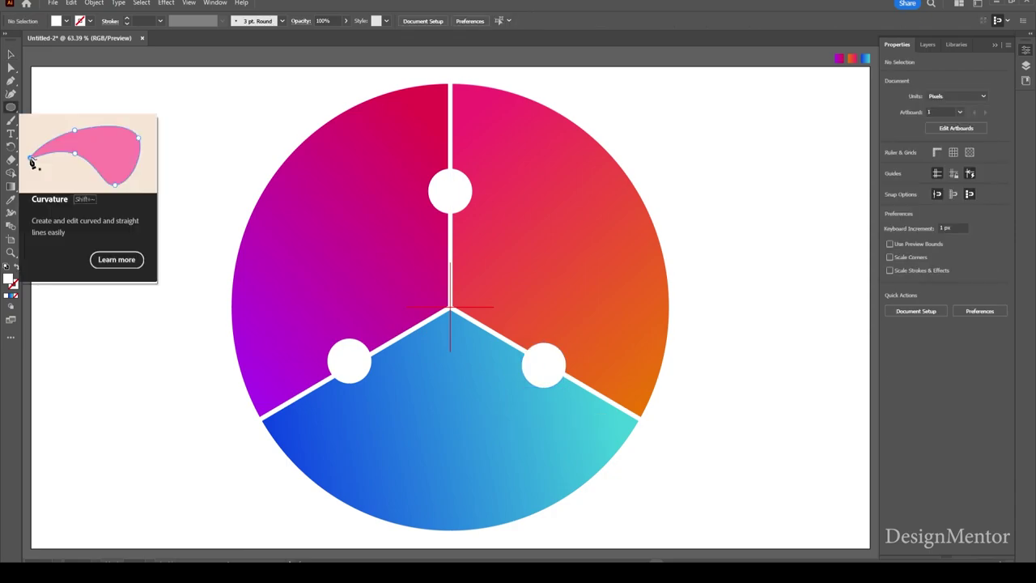
Draw a 30 px wide white bar from the top circle down to the pie centre, centred horizontally.
left_click_drag(11, 107, 57, 106)
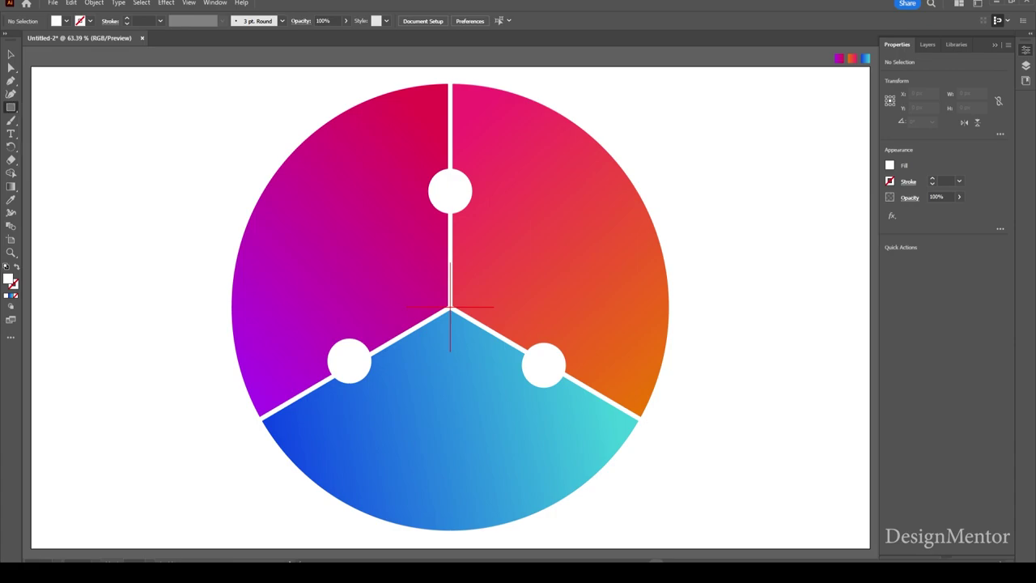
left_click_drag(444, 200, 454, 308)
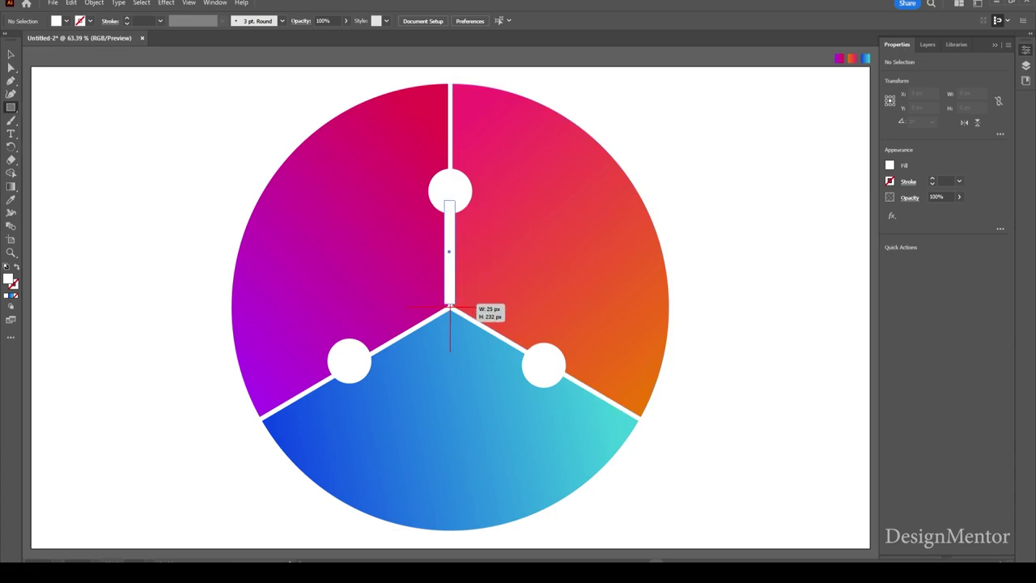
left_click(972, 93)
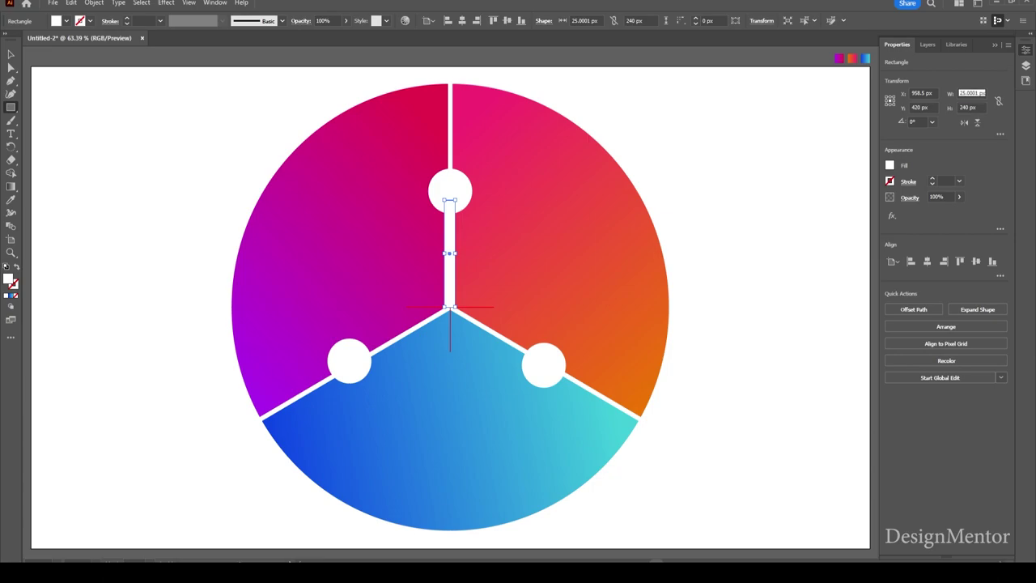
type("30")
key("Return")
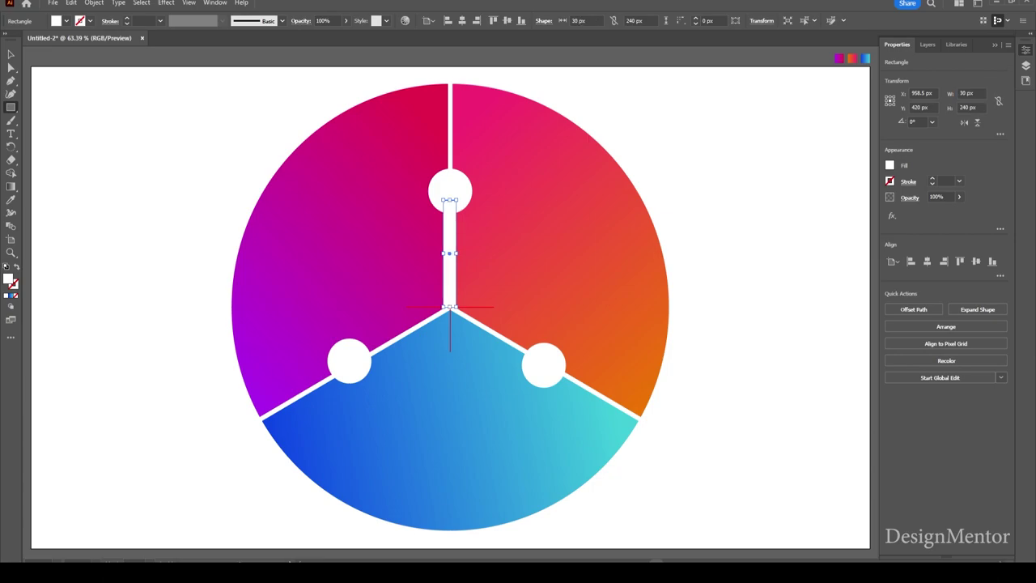
left_click(928, 261)
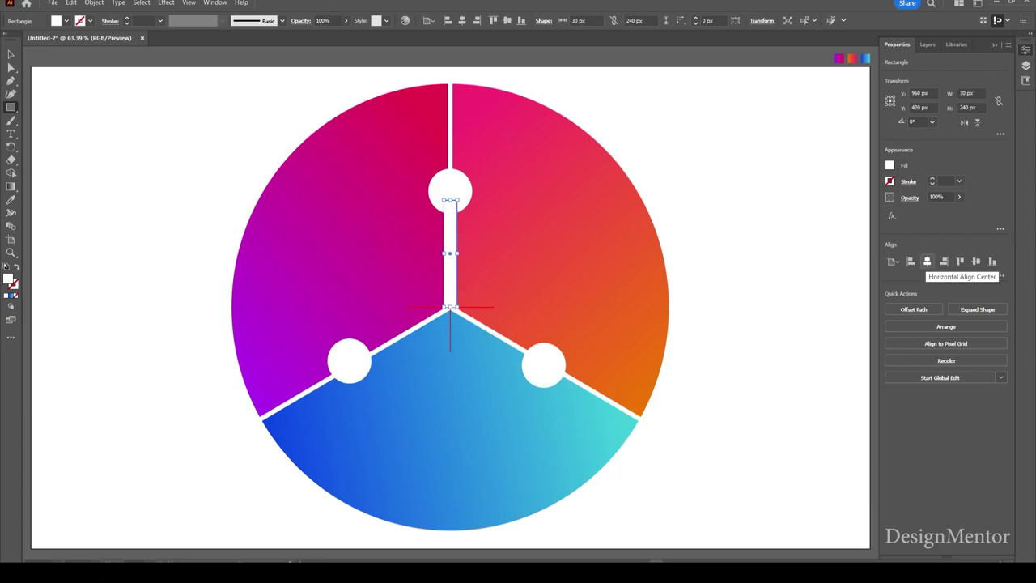
Check the new white bar by selecting and deselecting it.
key("v")
key("ctrl+shift+a")
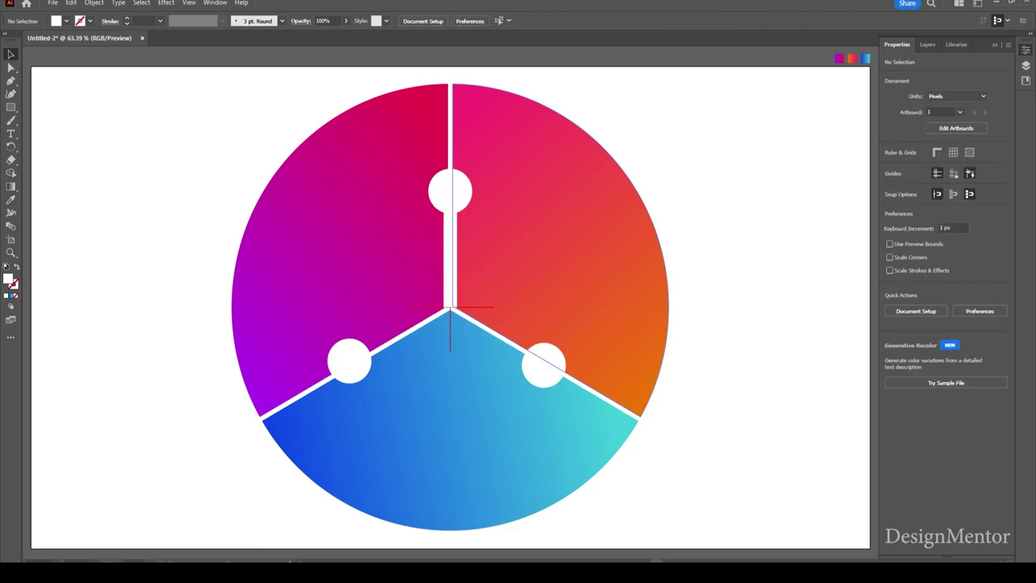
left_click(449, 255)
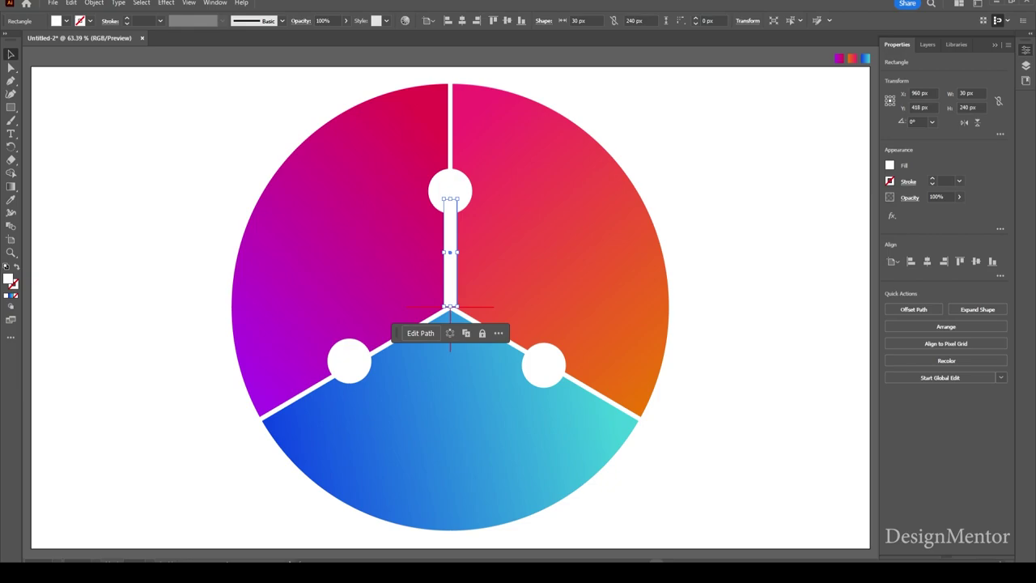
key("ctrl+shift+a")
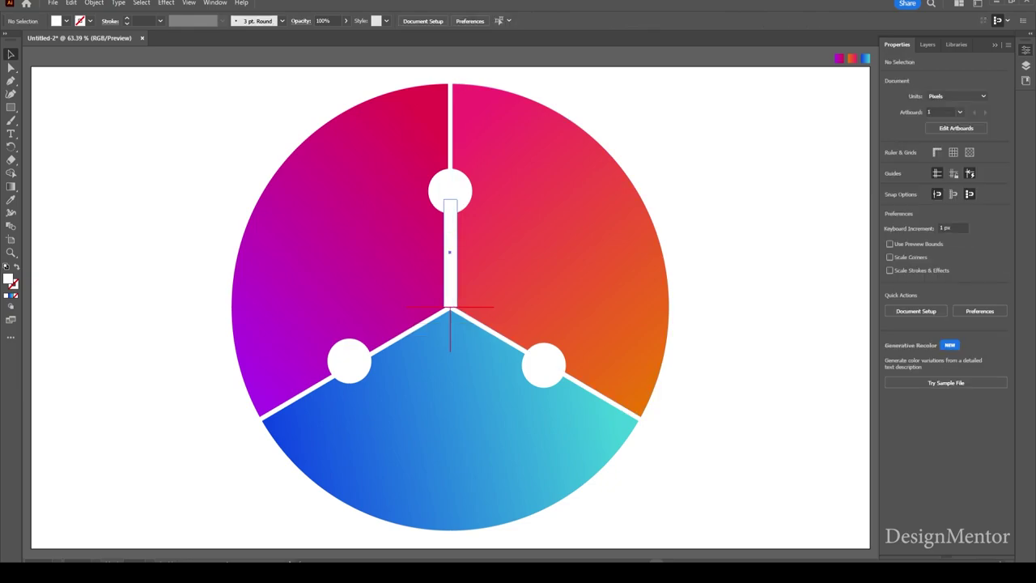
left_click(450, 305)
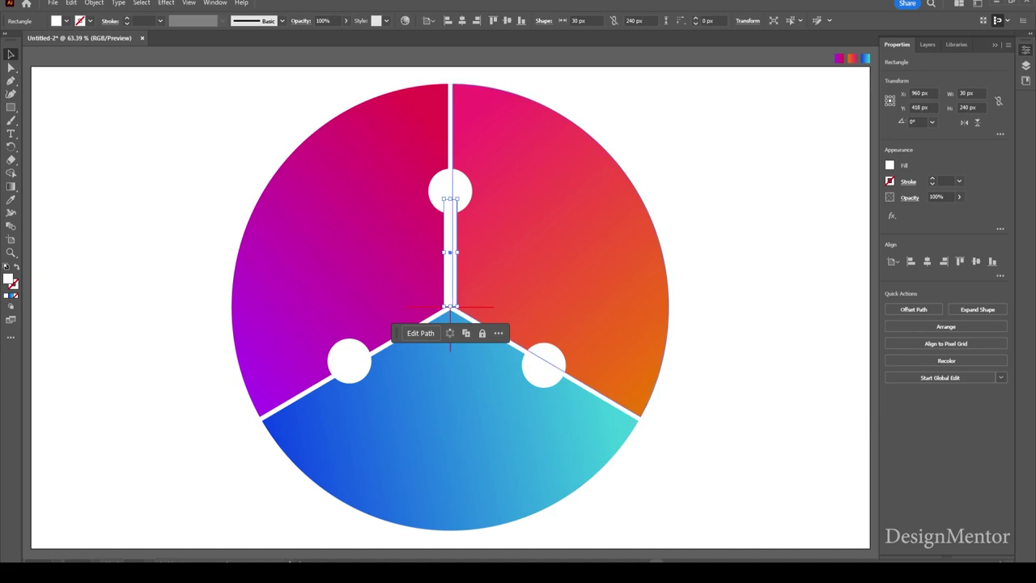
key("ctrl+shift+a")
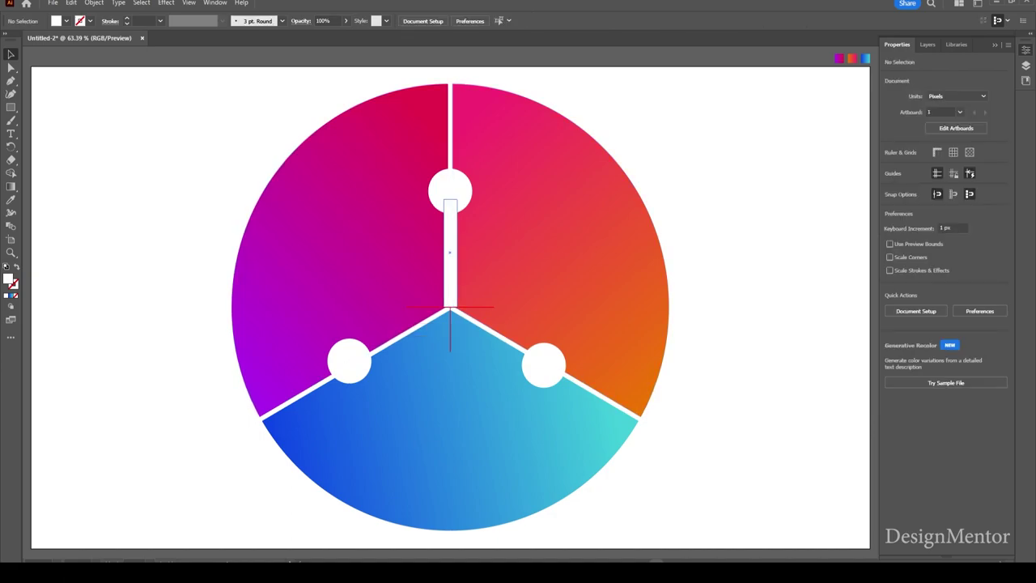
Add rotated copies of the vertical bar around the pie centre for the two lower arms.
left_click(450, 304)
key("r")
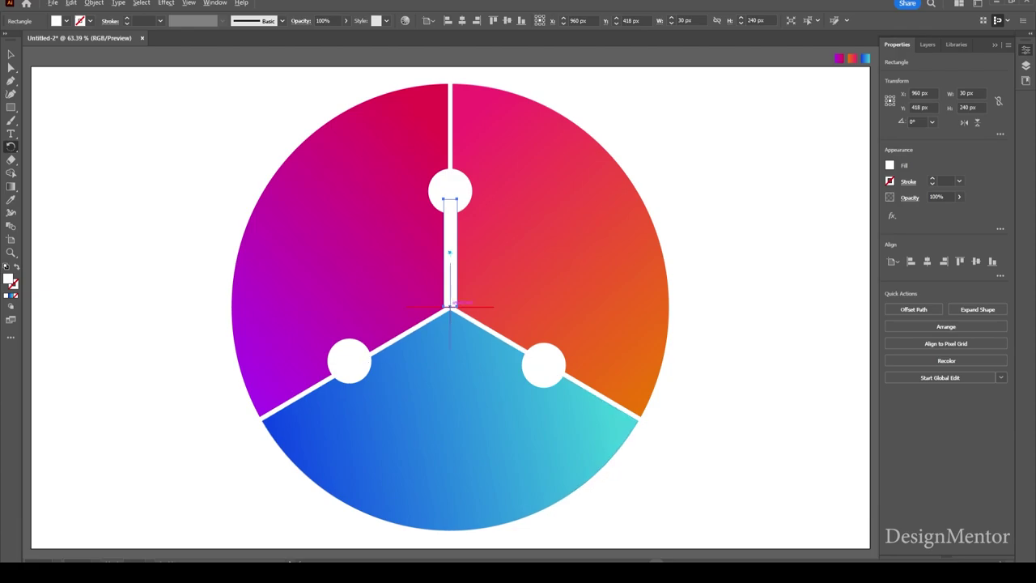
left_click(451, 306, "alt")
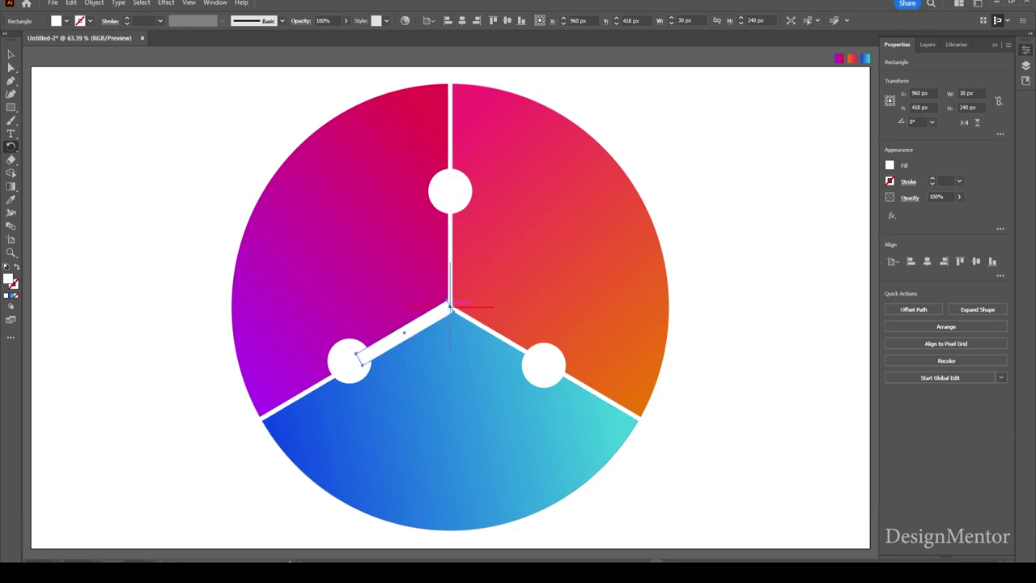
left_click(500, 189)
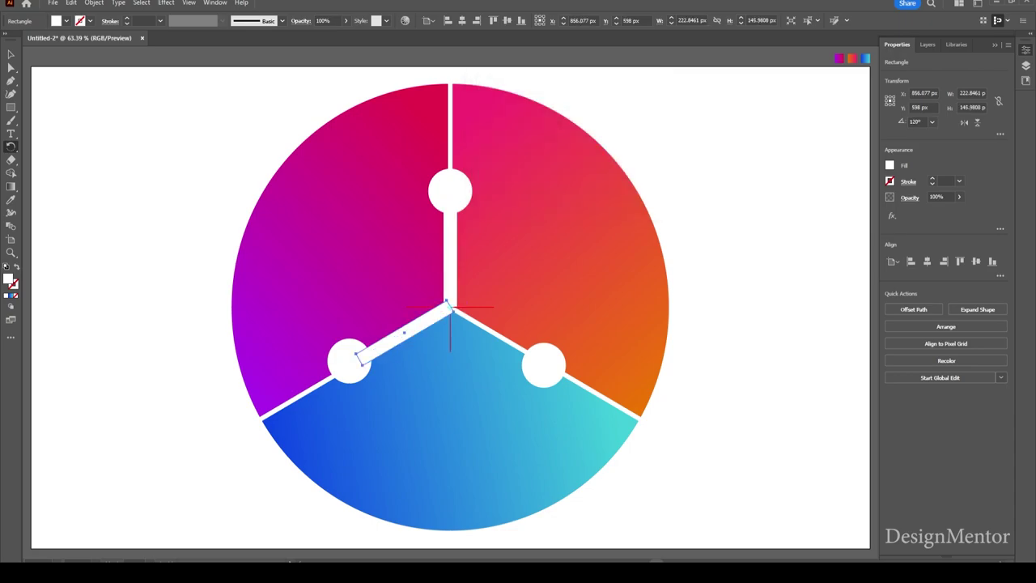
key("ctrl+d")
key("v")
key("ctrl+shift+a")
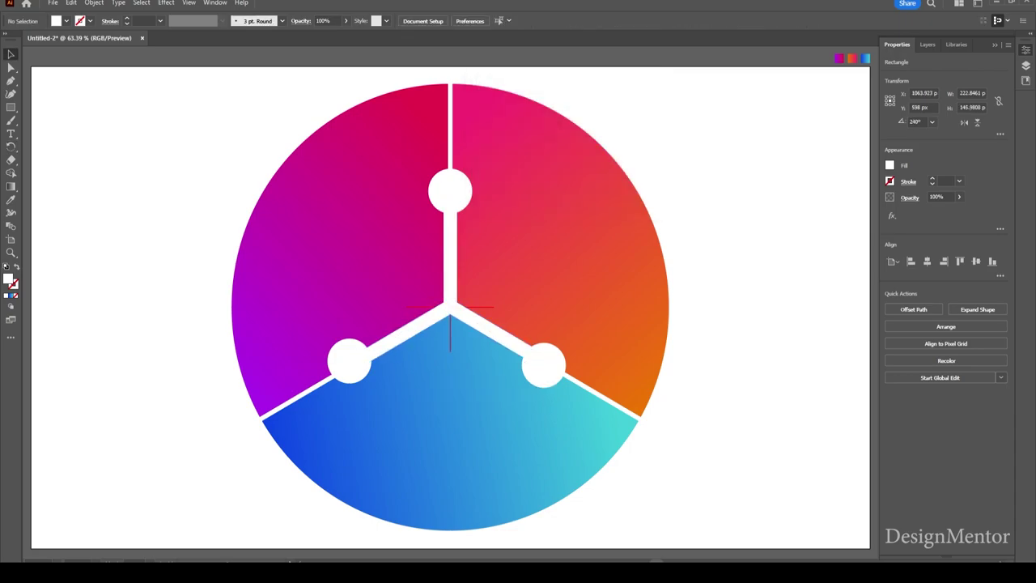
Delete the red centre guide lines and check the top circle with its bar.
left_click(486, 306)
key("Delete")
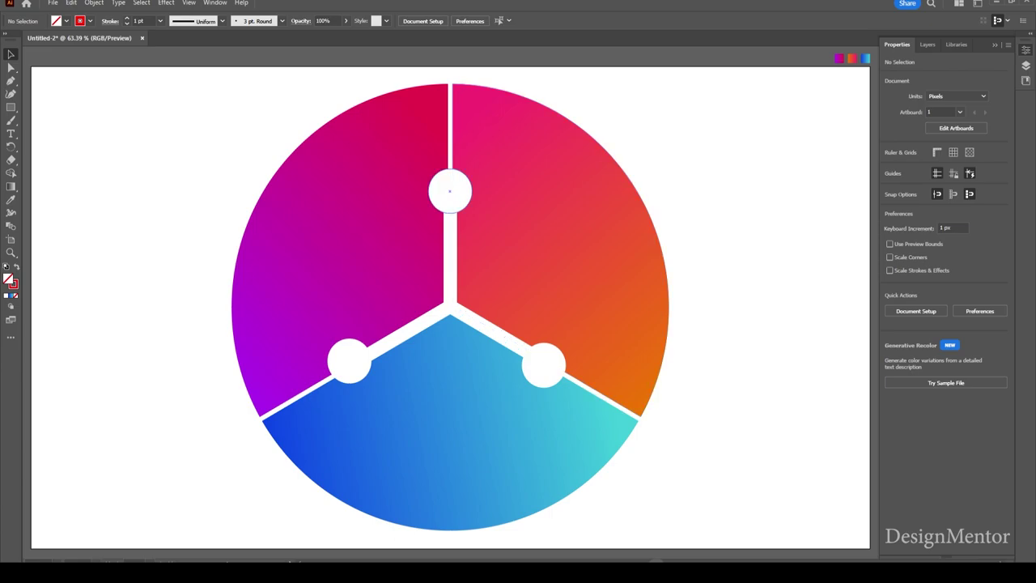
left_click(450, 194)
left_click(450, 267, "shift")
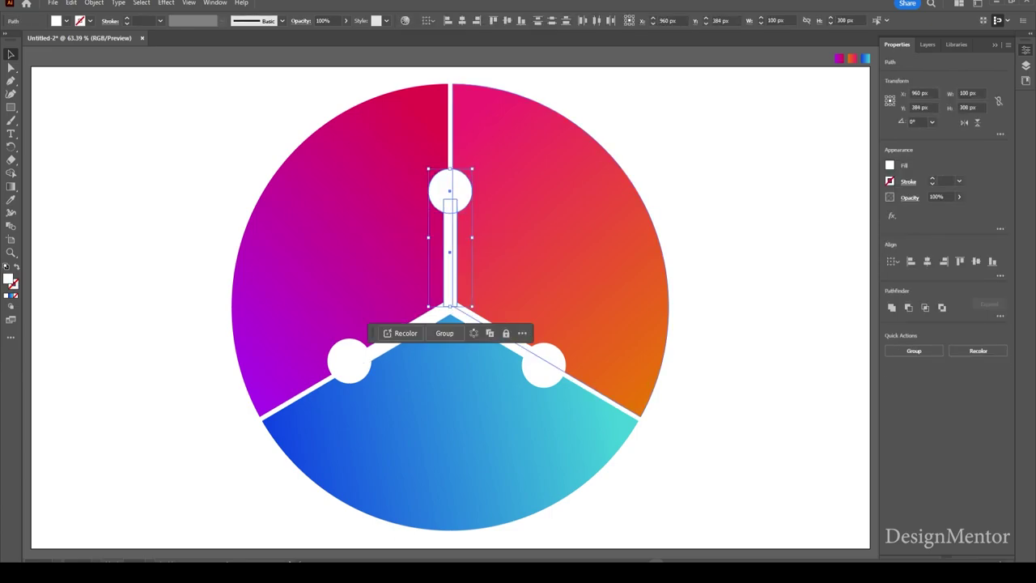
key("ctrl+shift+a")
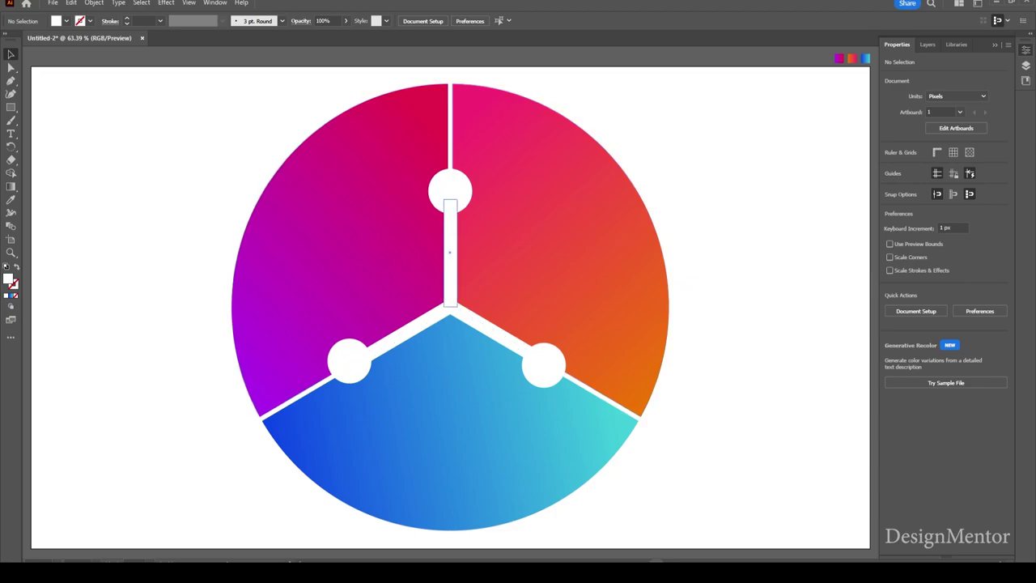
Unite the three white spokes into one path with Pathfinder.
left_click(450, 252)
left_click(379, 348, "shift")
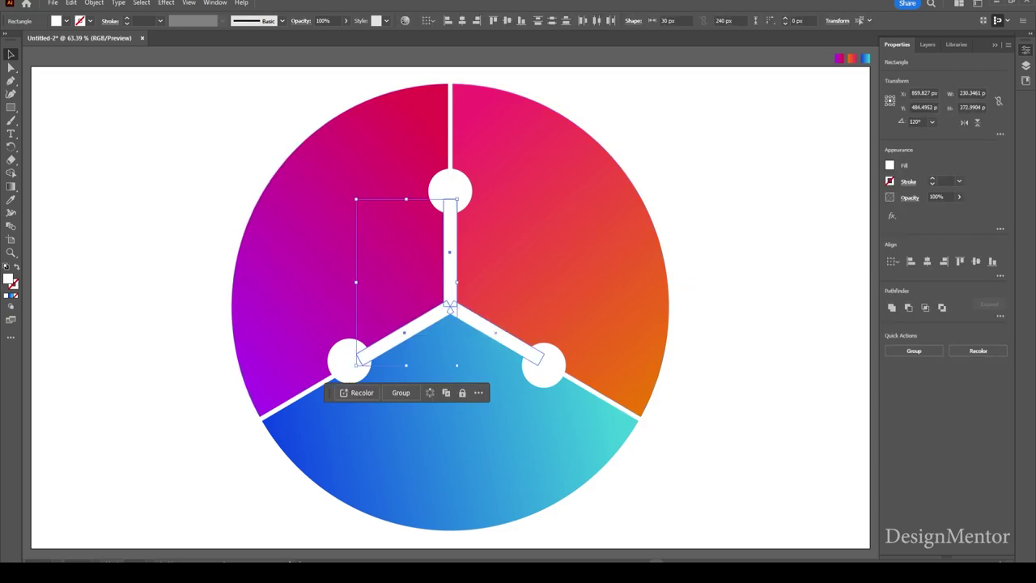
left_click(507, 340, "shift")
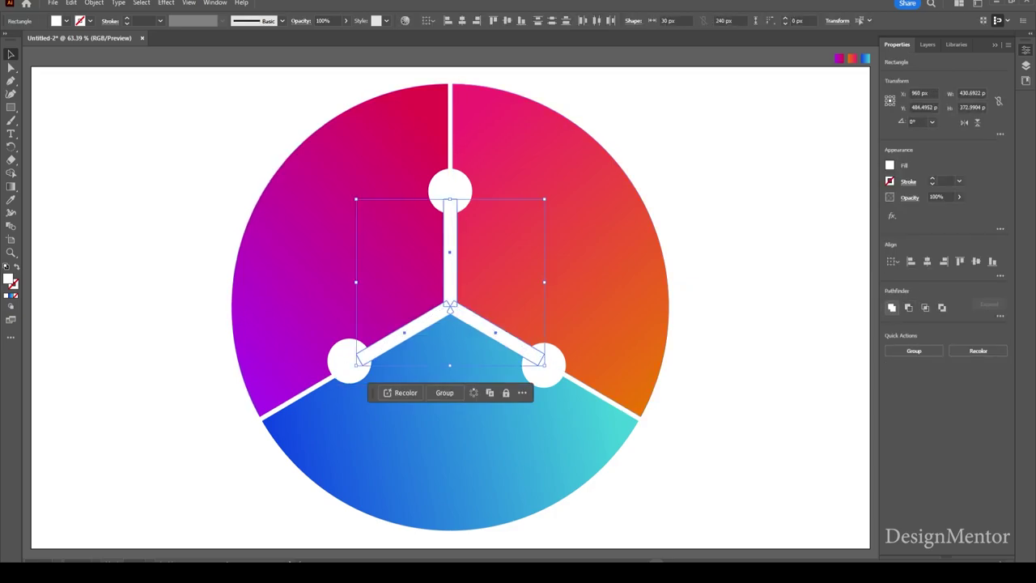
left_click(891, 307)
Select the three node circles together with the merged spokes, then clear the selection.
left_click(451, 191)
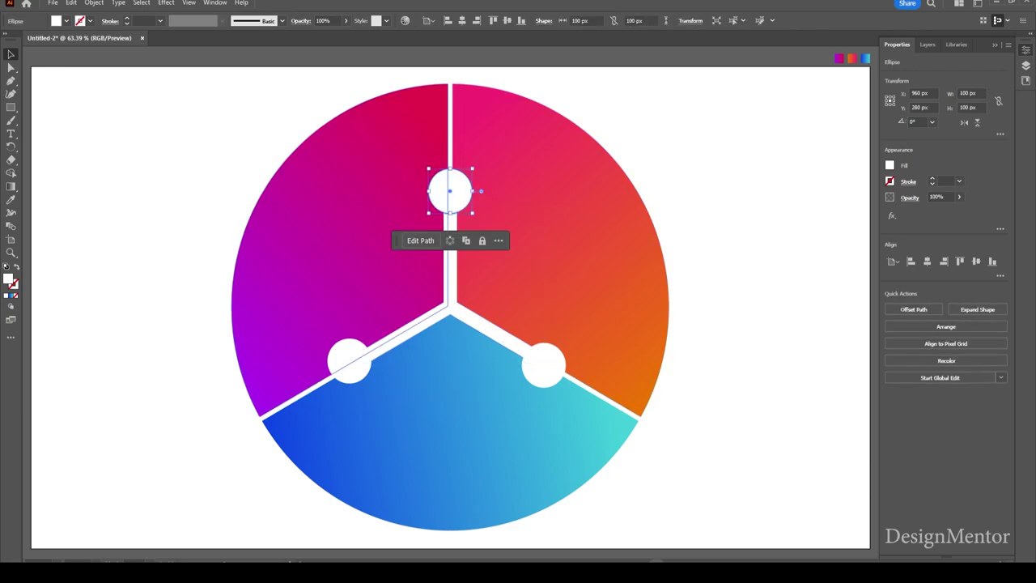
left_click(349, 360, "shift")
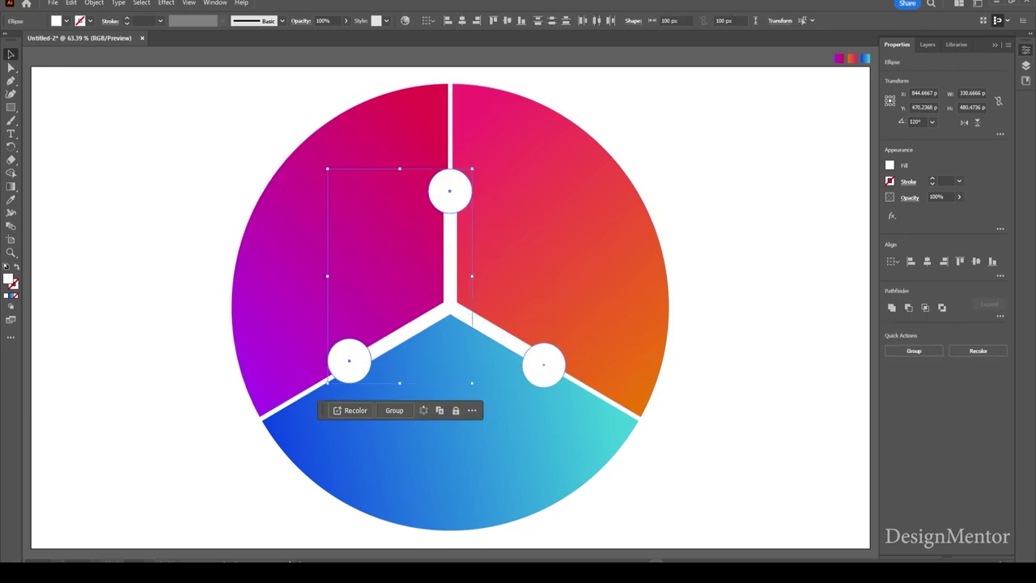
left_click(543, 364, "shift")
left_click(450, 270, "shift")
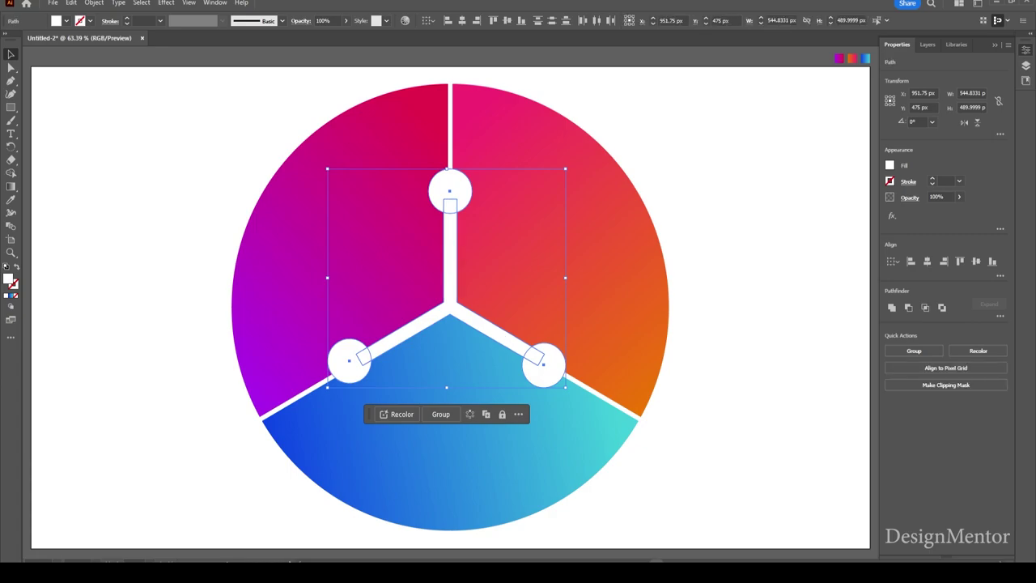
key("ctrl+shift+a")
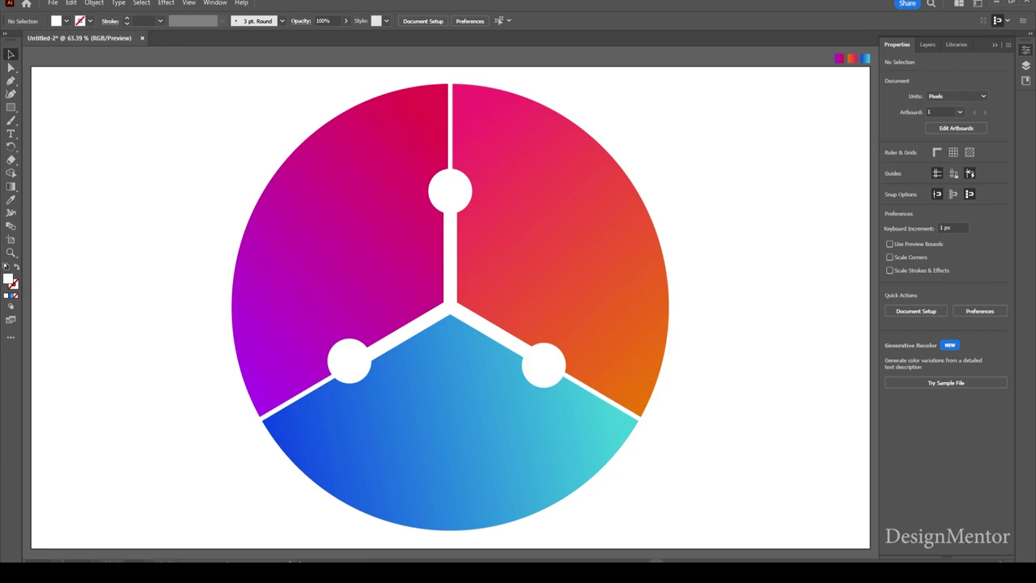
key("t")
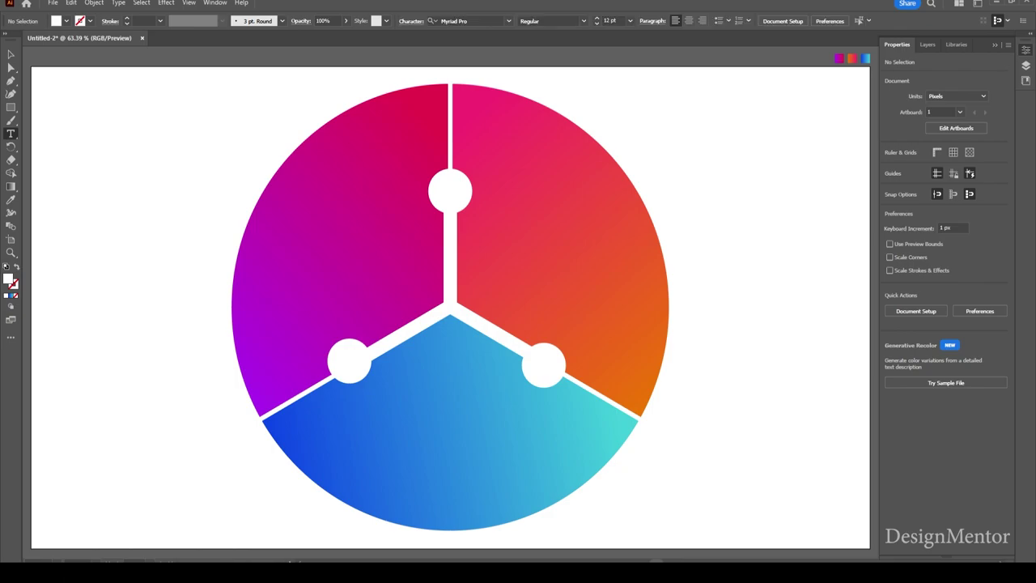
Add a '1' text label and set its font to Open Sans SemiBold.
left_click(510, 184)
type("1")
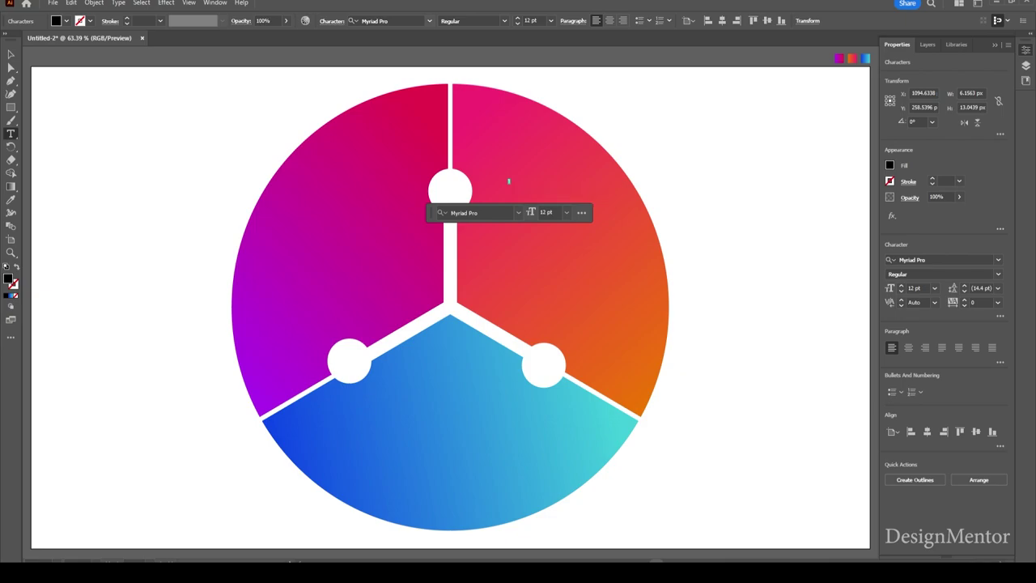
key("ctrl+alt+shift+m")
type("ope")
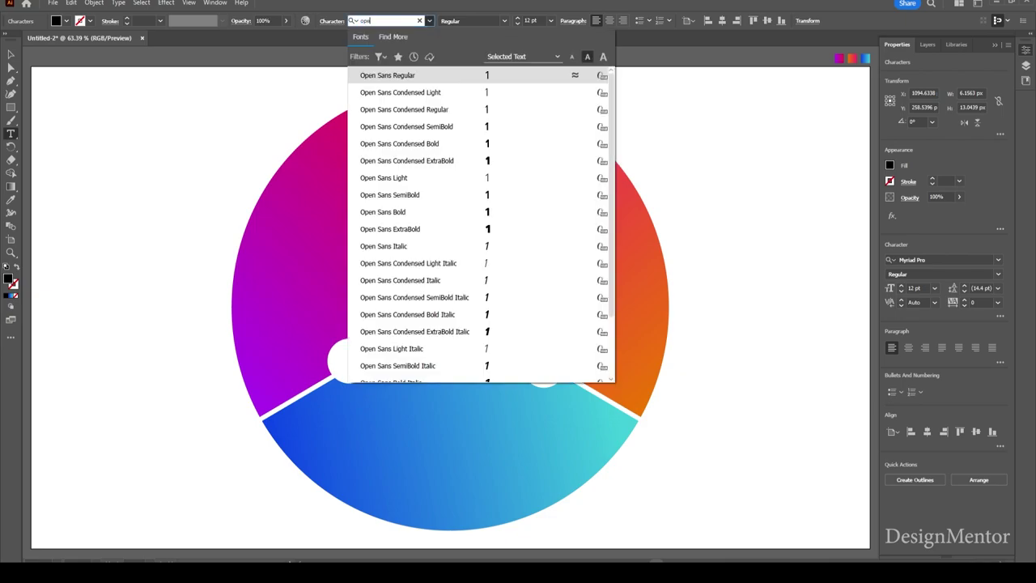
key("Down")
key("Down")
key("Down")
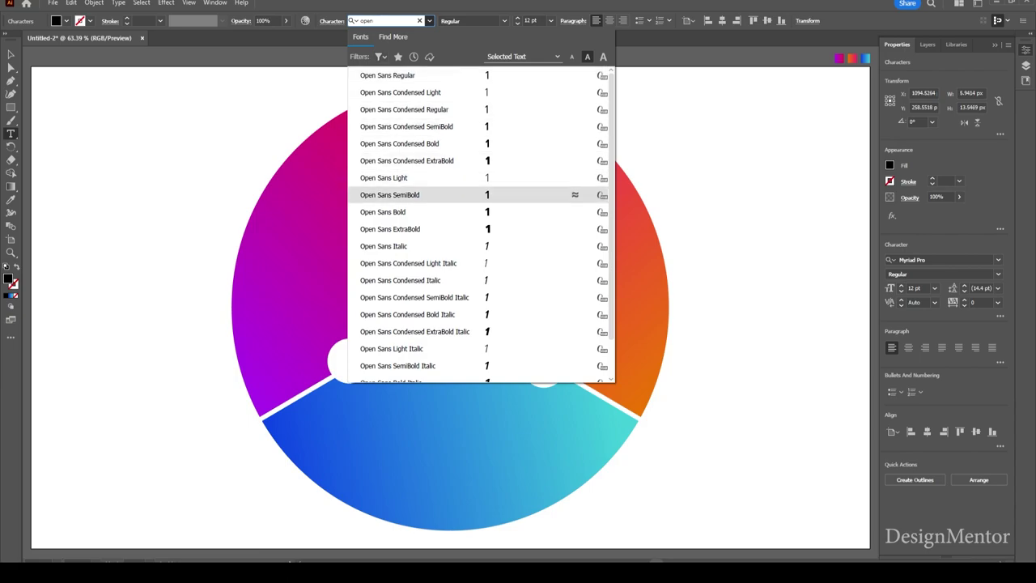
key("Up")
key("Up")
key("Up")
key("Up")
key("Up")
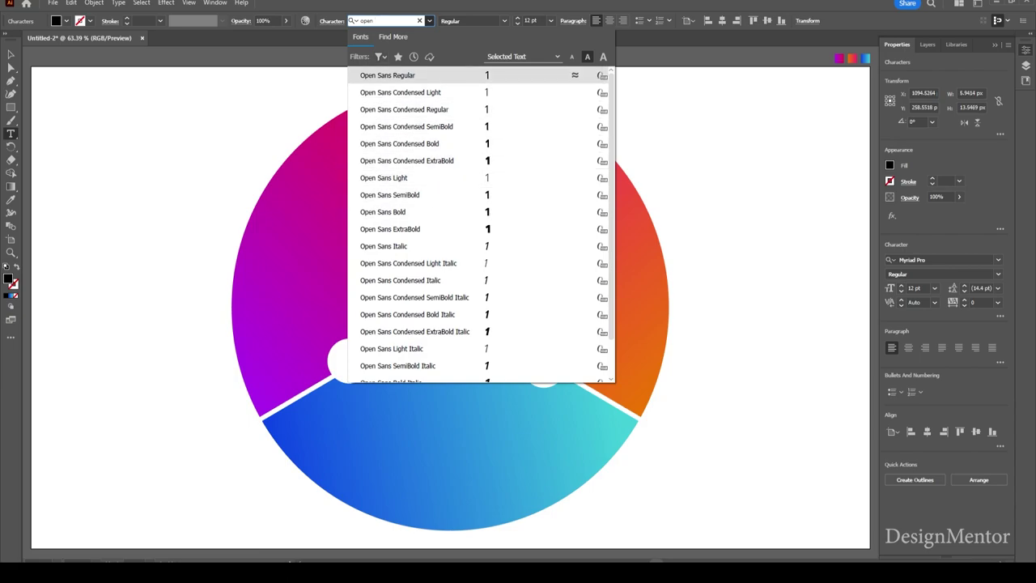
key("Down")
key("Down")
key("Down")
key("Return")
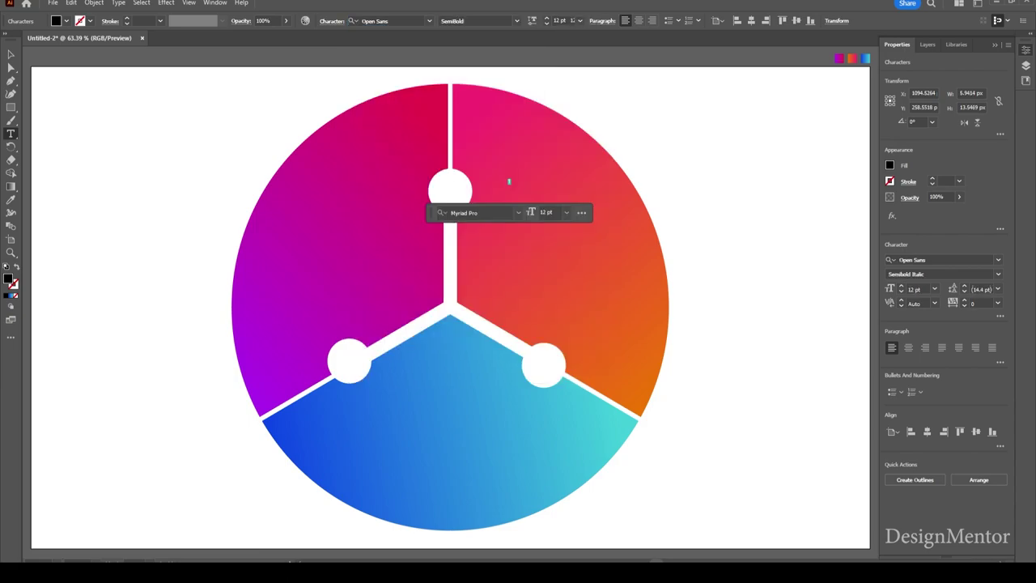
Set the '1' label's font size to 60 pt.
key("Tab")
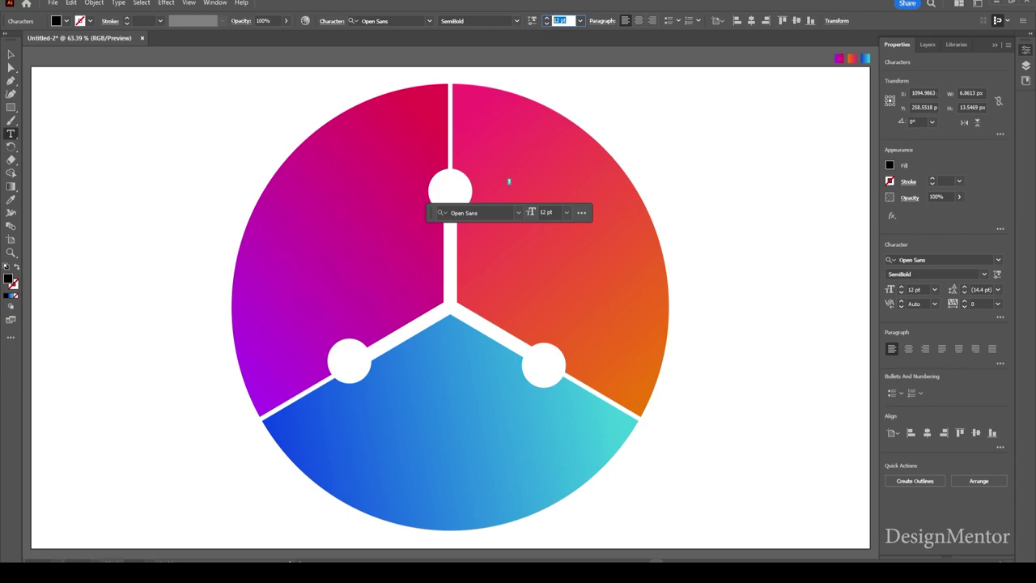
type("60")
key("Return")
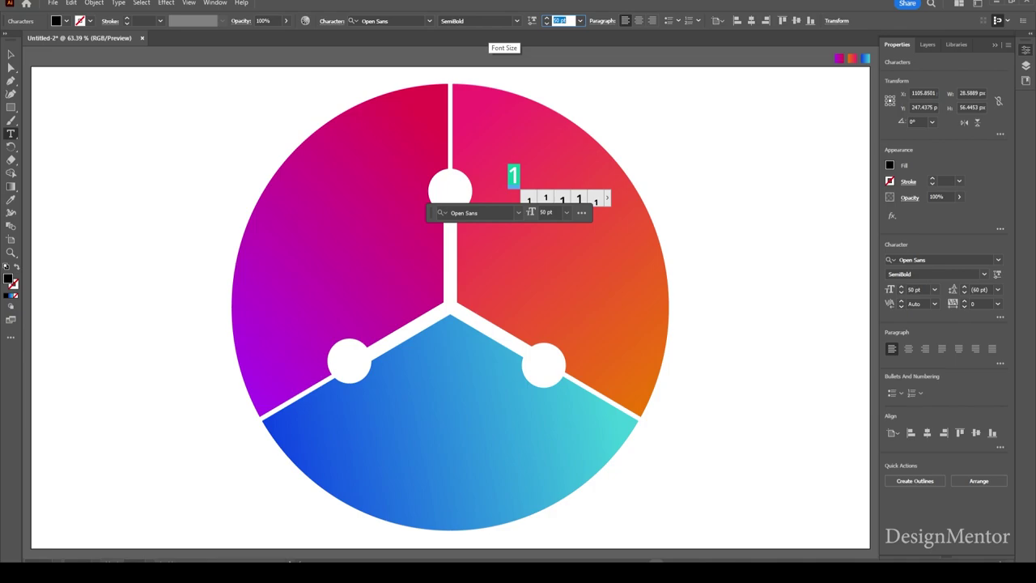
type("60")
key("Return")
key("Escape")
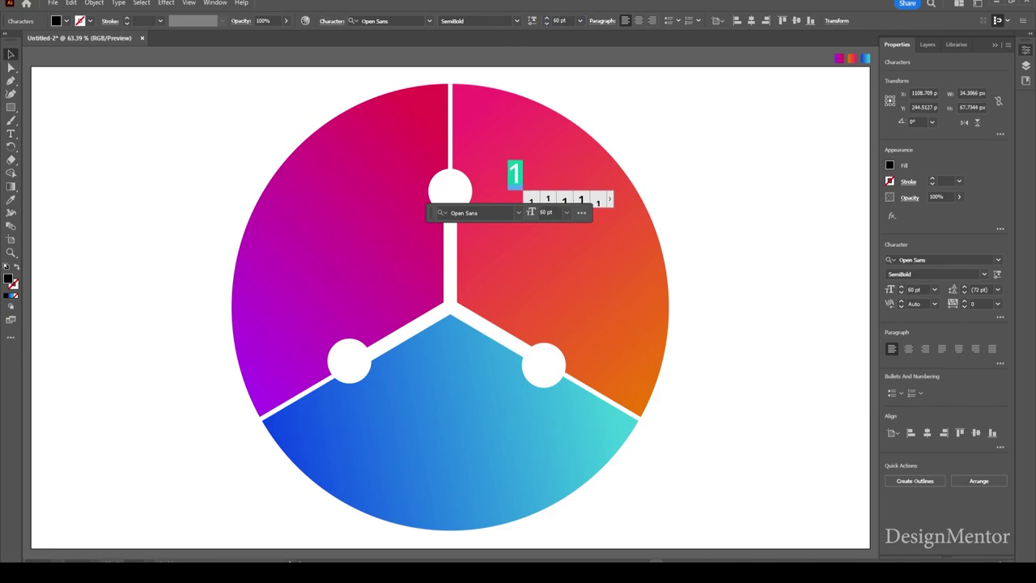
Move the '1' into the top white circle and centre it.
left_click_drag(515, 174, 450, 191)
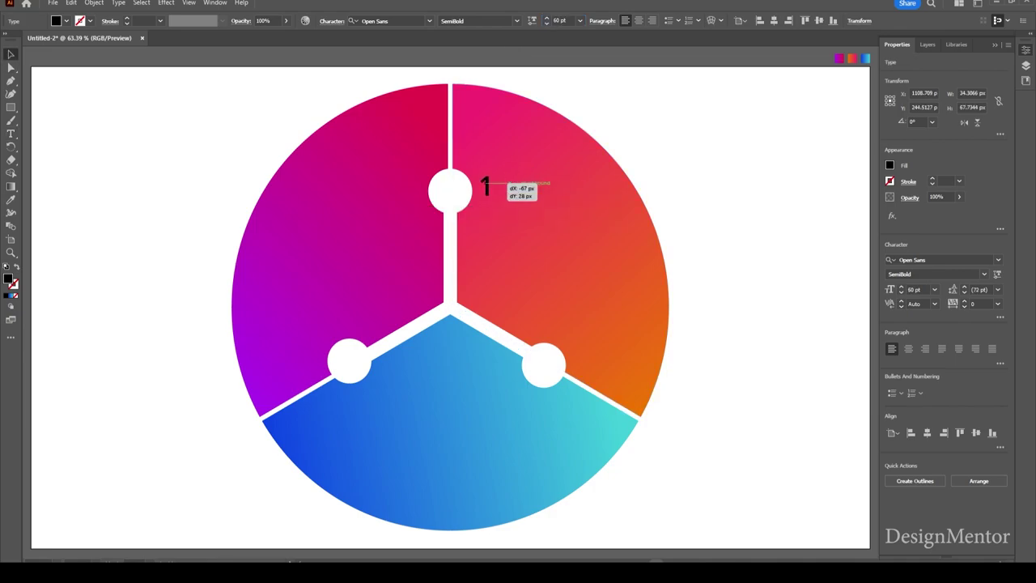
key("Left")
key("Left")
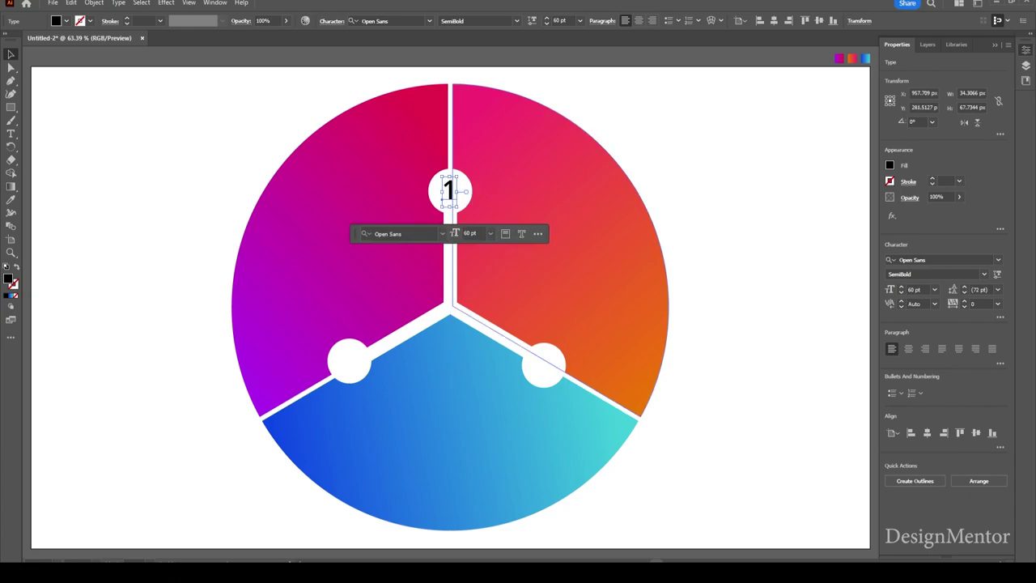
key("Right")
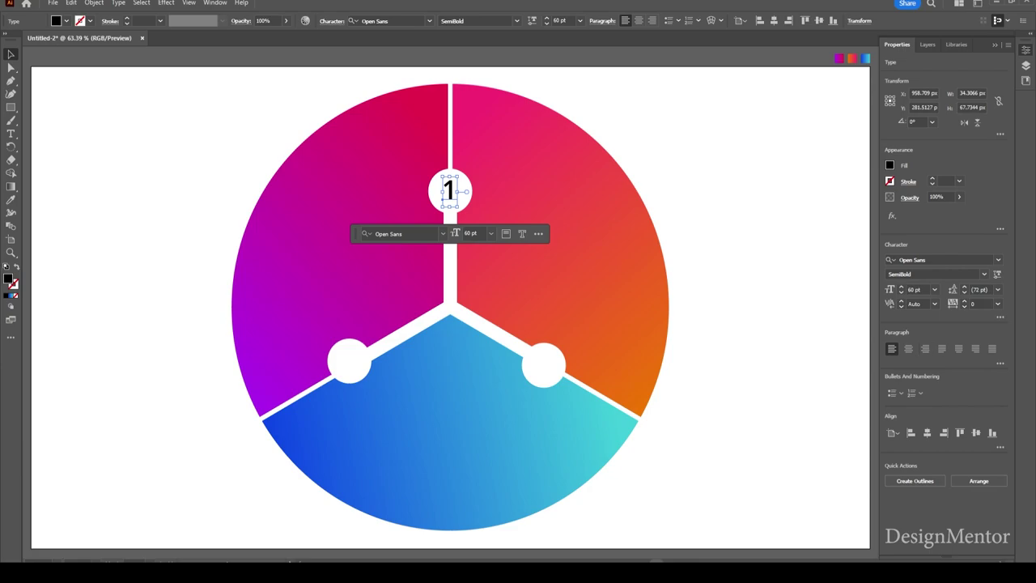
key("ctrl+shift+a")
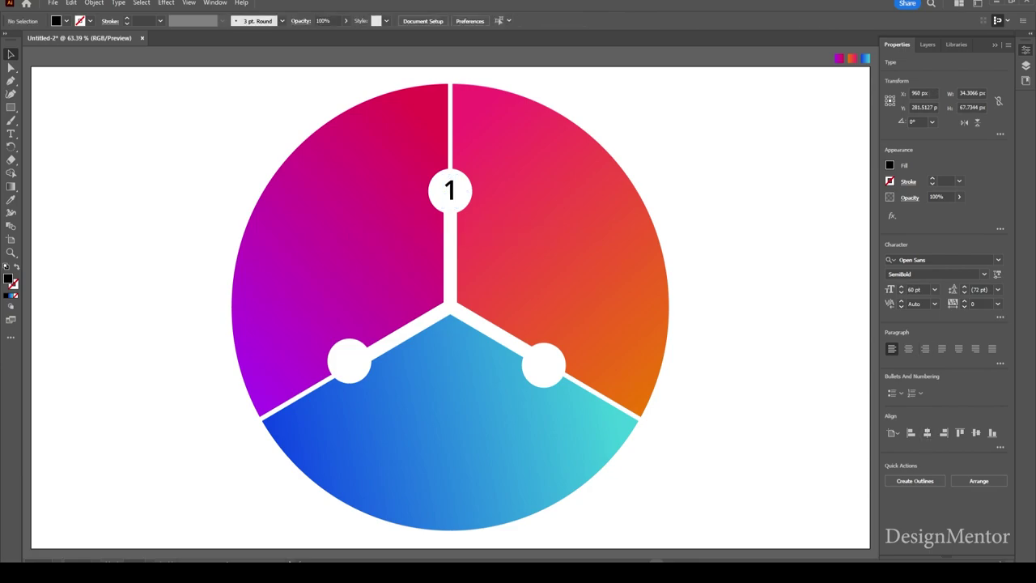
Copy the 1 into the lower-right circle and change it to 2.
left_click(445, 195)
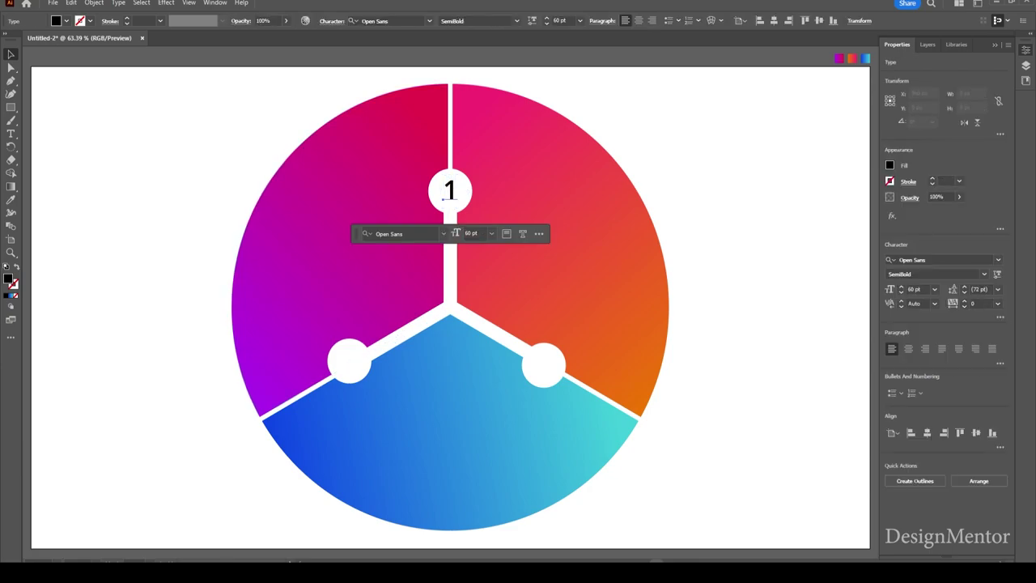
left_click_drag(444, 198, 540, 376)
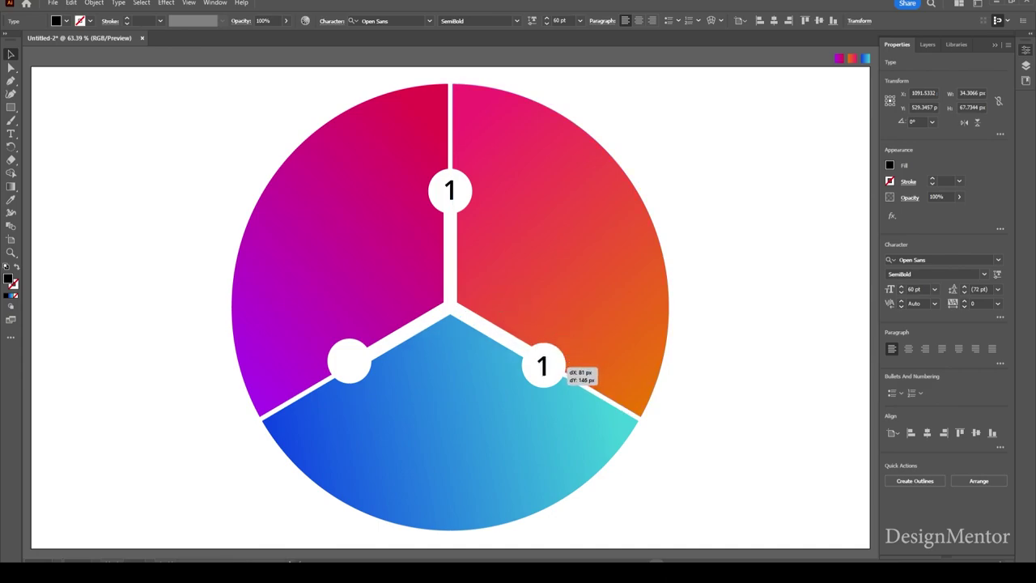
left_click_drag(564, 371, 560, 367)
double_click(544, 367)
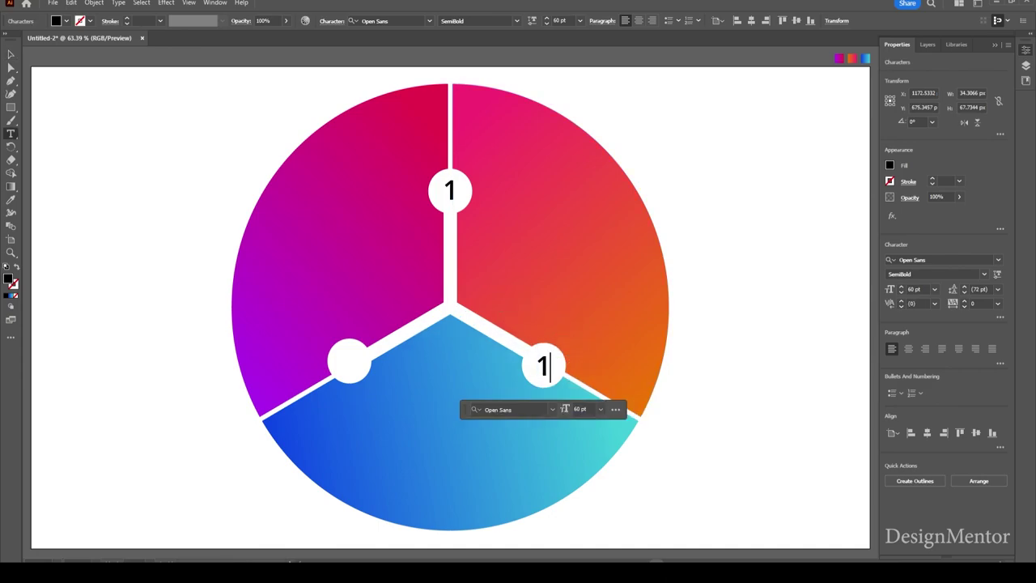
double_click(544, 367)
type("2")
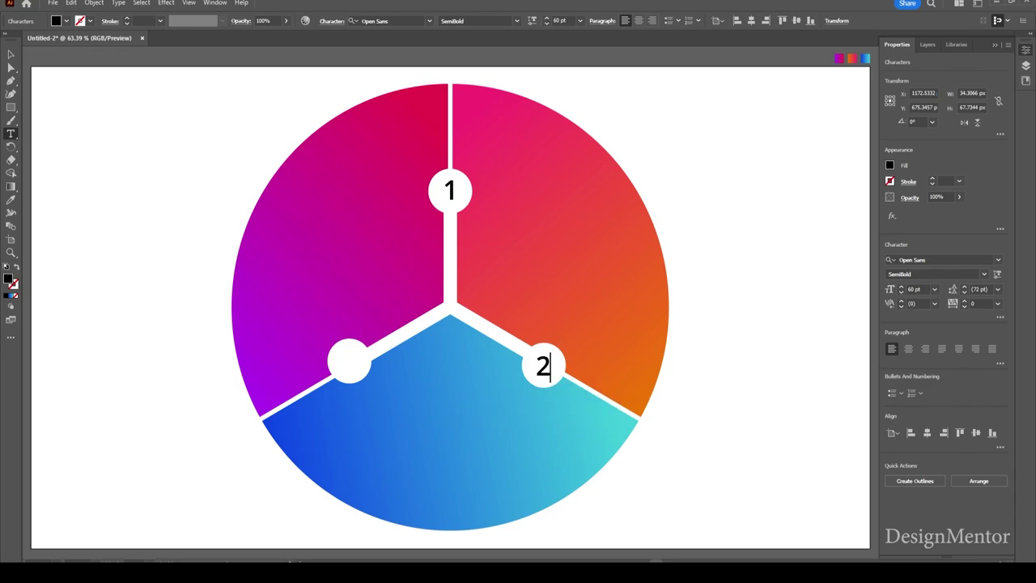
key("Escape")
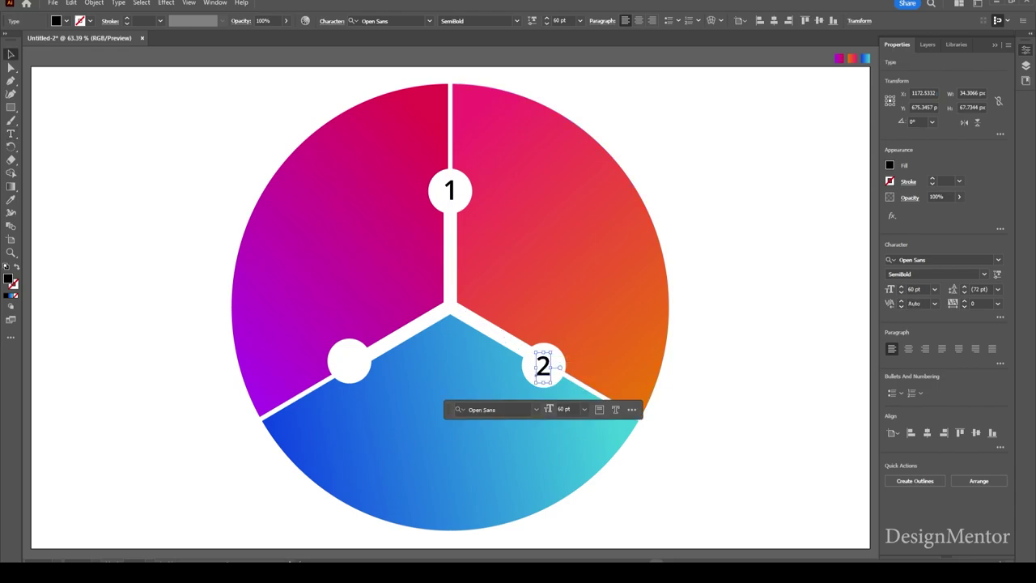
key("ctrl+shift+a")
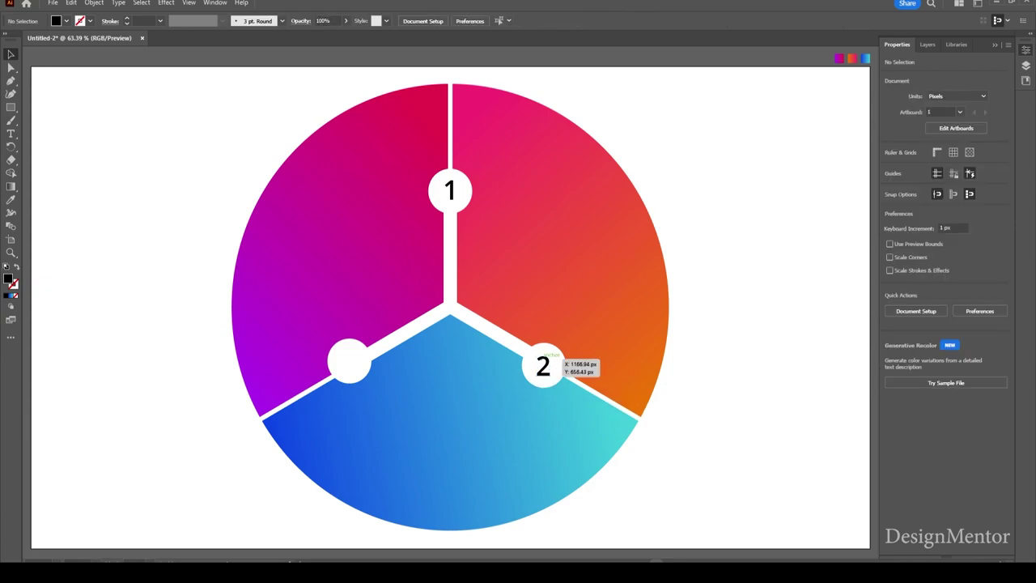
Make the 2 and 1 labels bold.
left_click(543, 366)
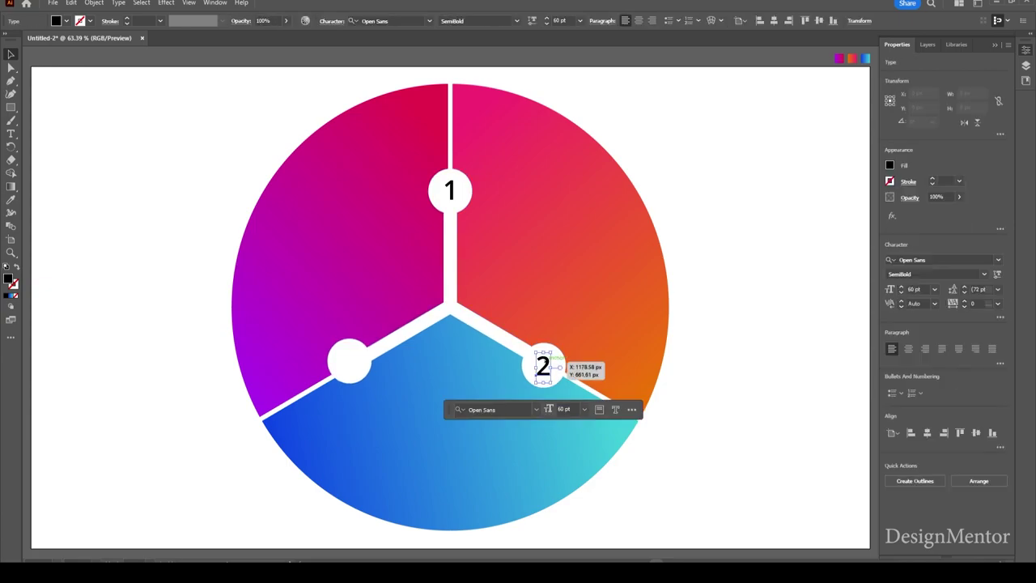
left_click(517, 20)
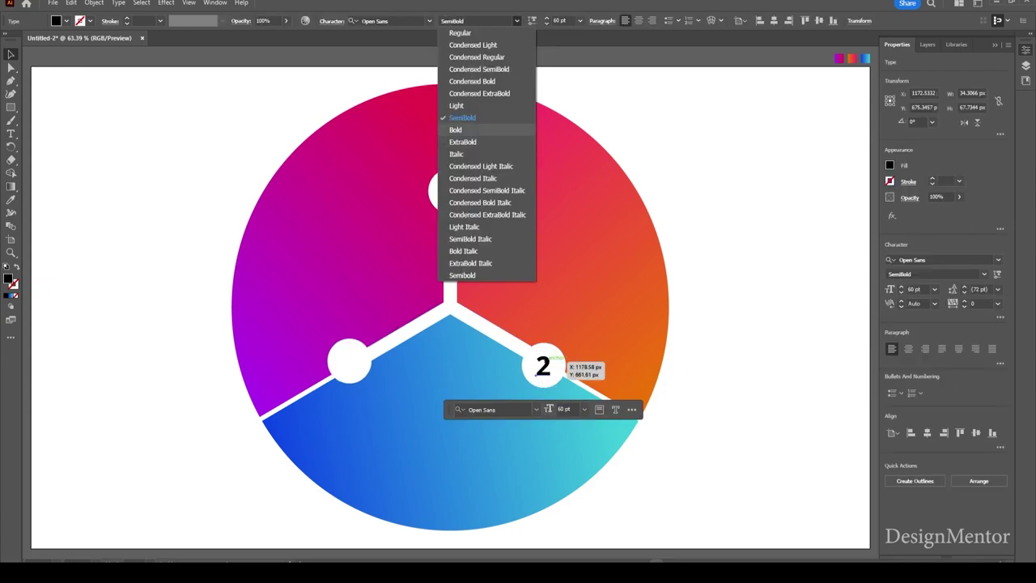
left_click(456, 130)
key("ctrl+shift+a")
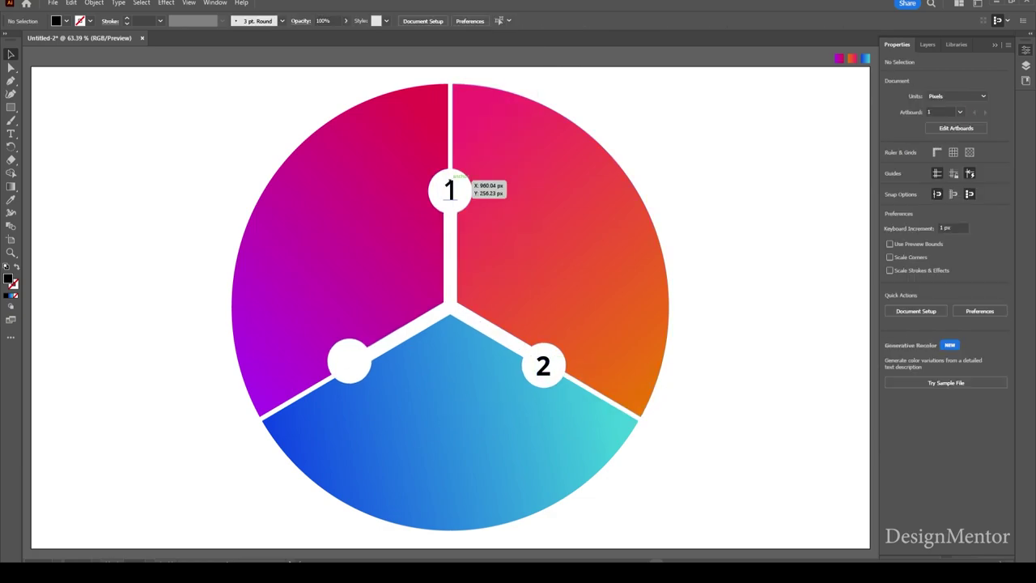
left_click(450, 191)
left_click(517, 20)
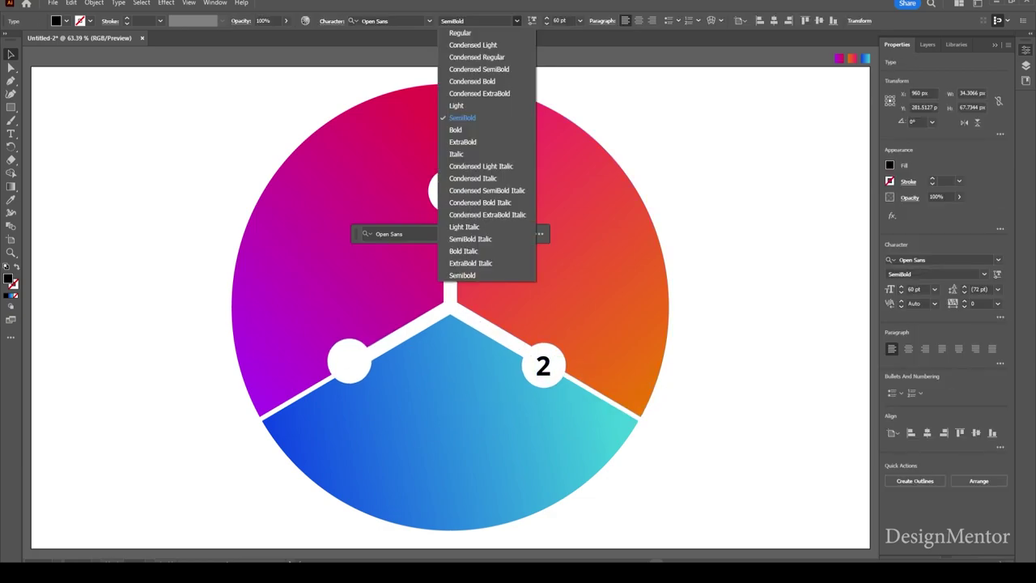
left_click(456, 130)
key("ctrl+shift+a")
Copy the 2 into the lower-left circle and change it to 3.
left_click(544, 366)
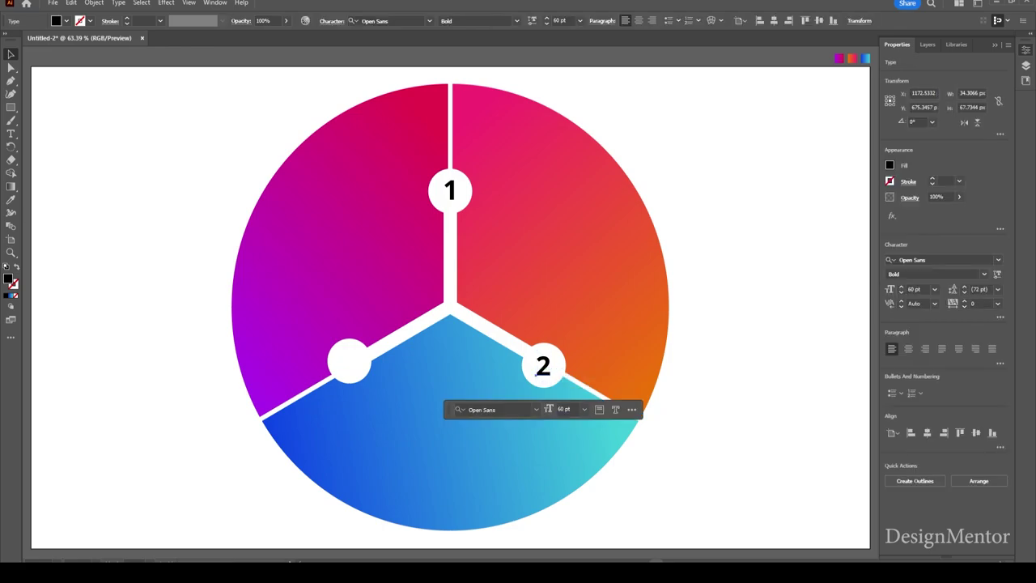
left_click_drag(543, 366, 422, 369)
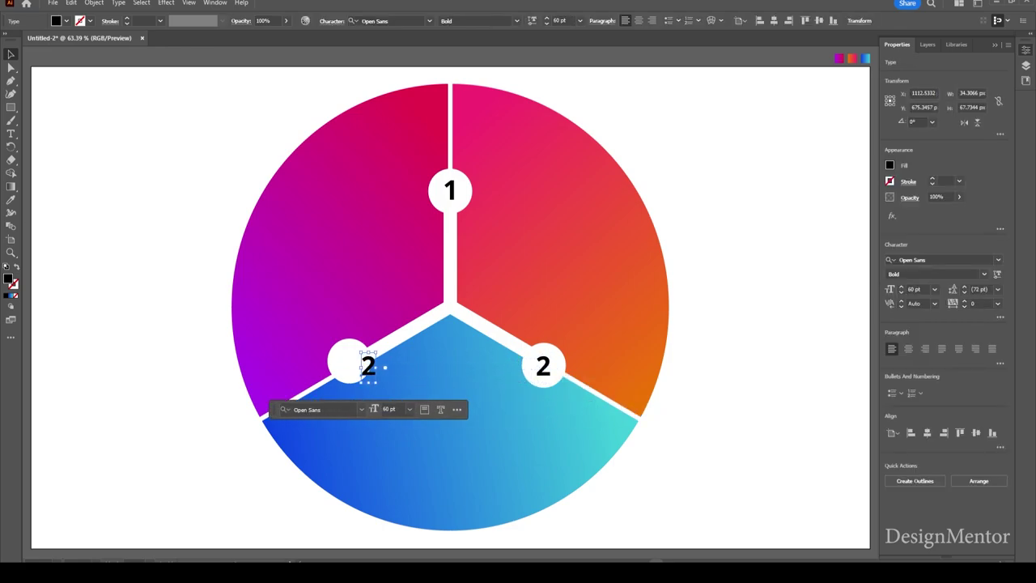
left_click_drag(421, 368, 349, 361)
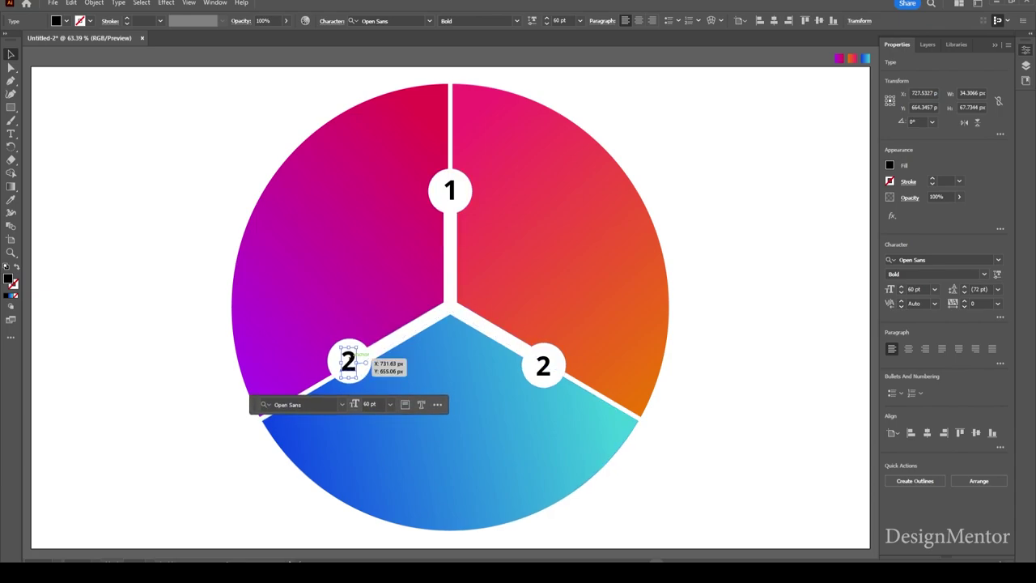
double_click(349, 362)
type("3")
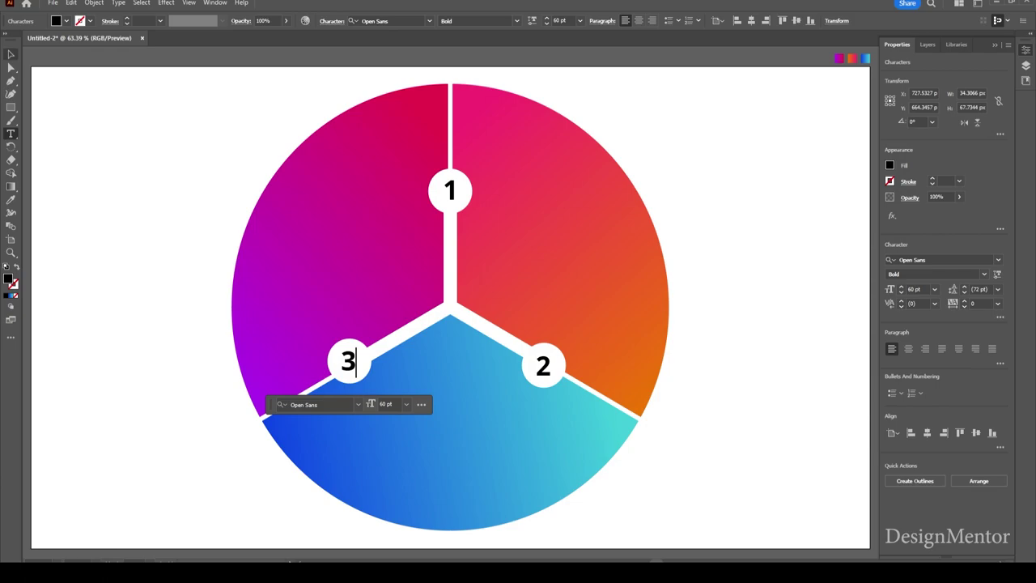
key("Escape")
Nudge the 2 to centre it in its node and select the white Y-shaped divider.
left_click(559, 367)
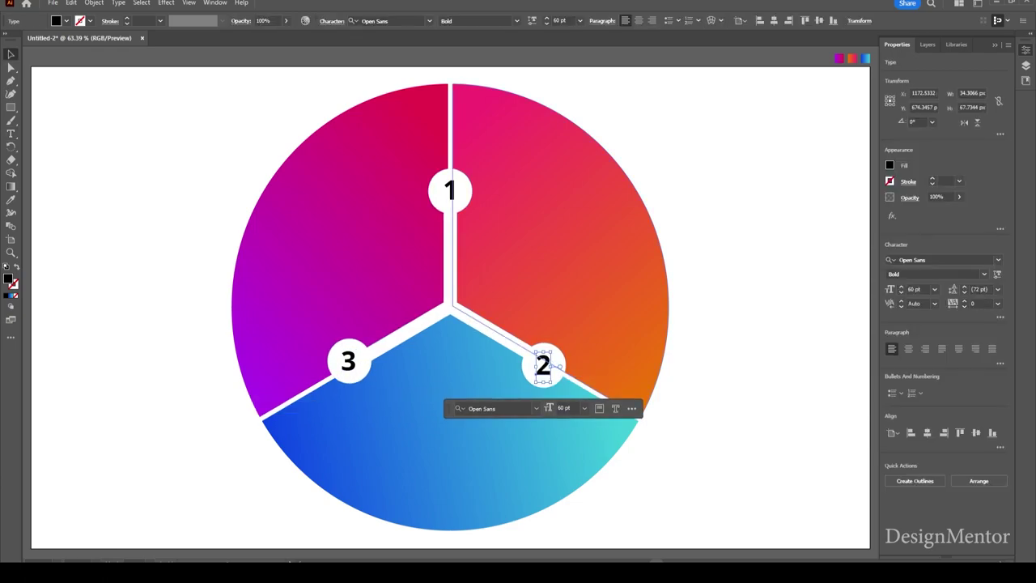
left_click_drag(543, 366, 545, 364)
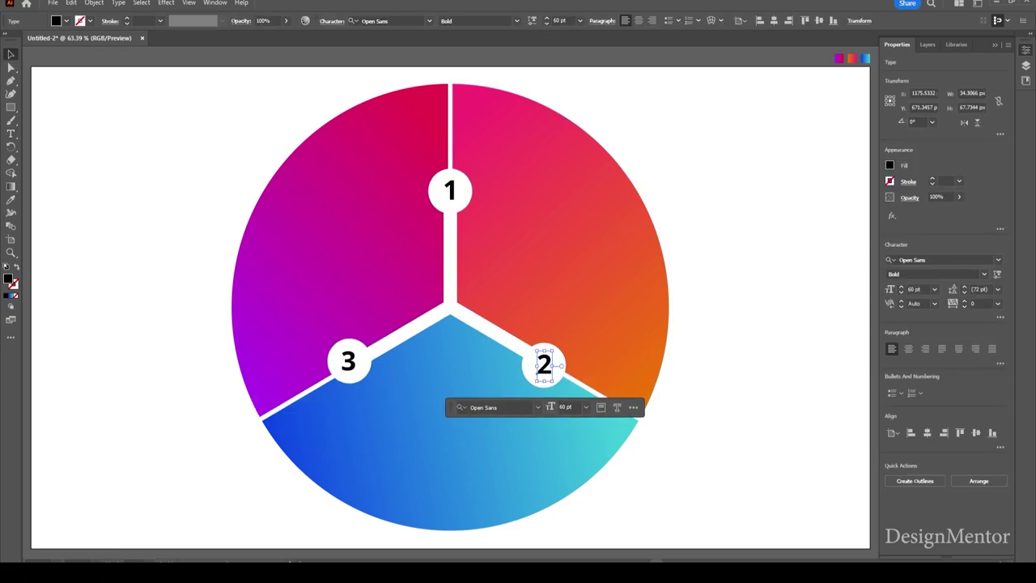
left_click(769, 243)
left_click(450, 259)
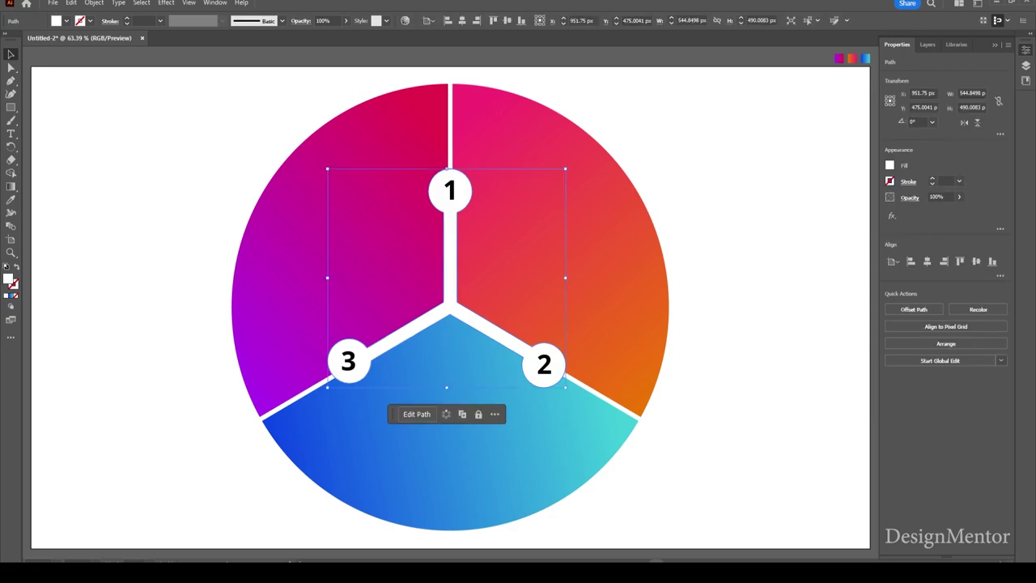
Give the 1 the red-orange segment's gradient using the Eyedropper.
left_click(450, 191)
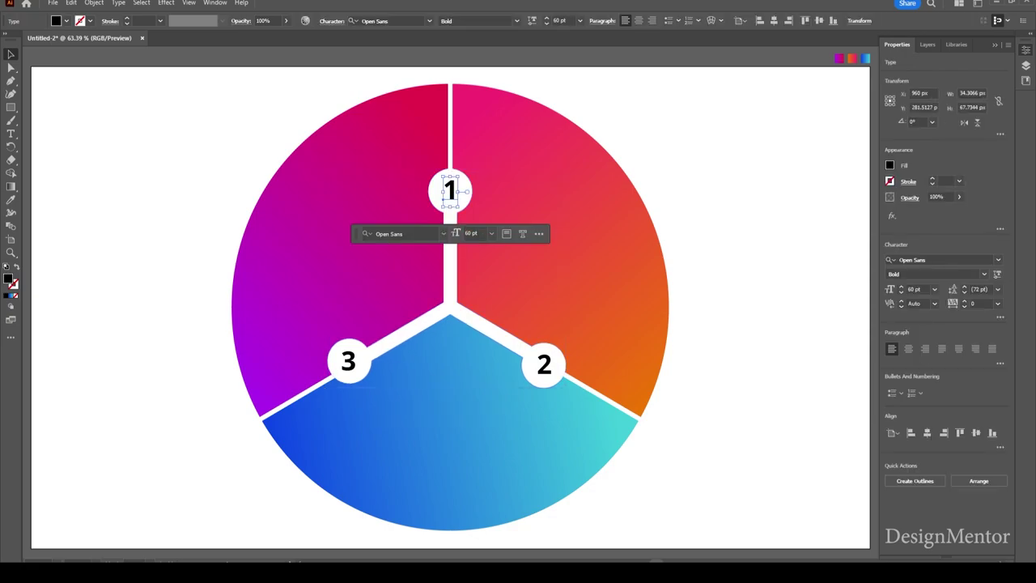
left_click(544, 364, "shift")
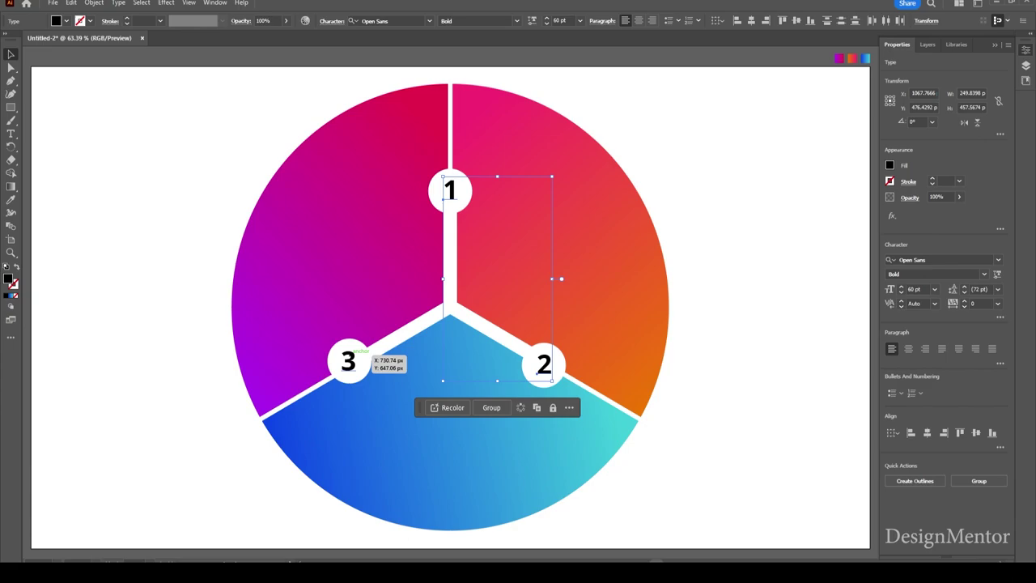
right_click(366, 353)
key("Escape")
key("ctrl+shift+a")
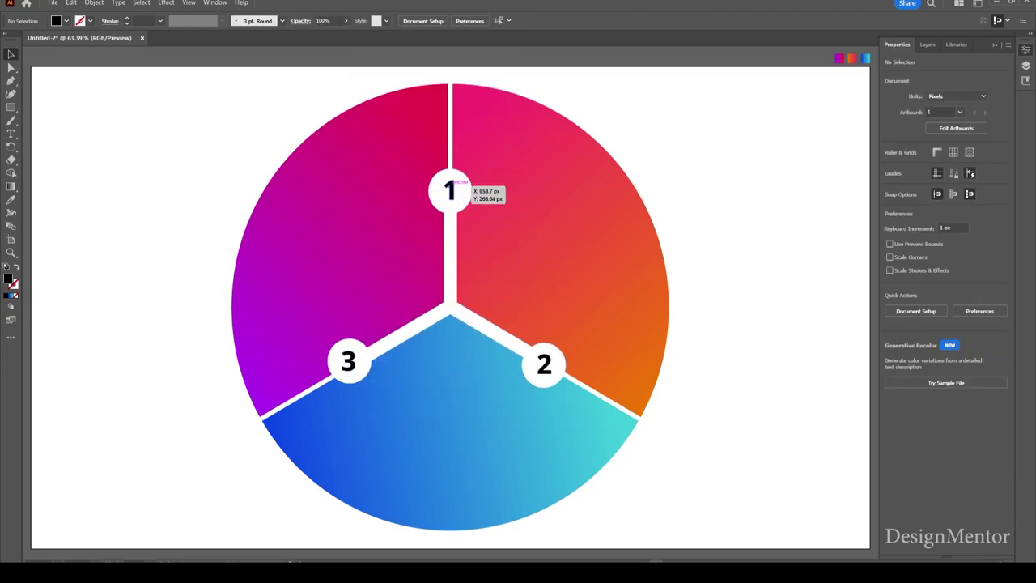
left_click(455, 184)
key("i")
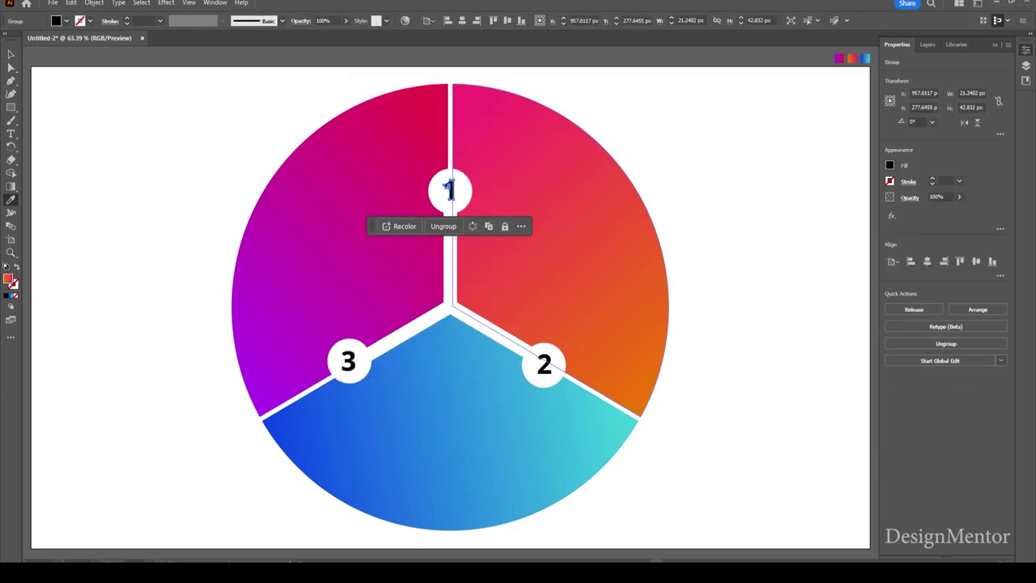
left_click(559, 243)
key("ctrl+shift+a")
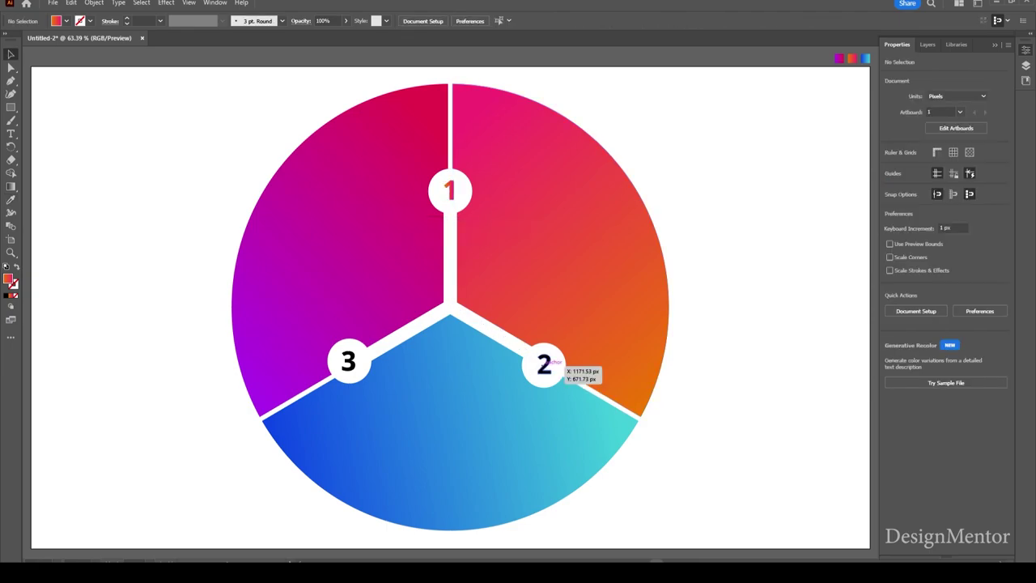
Give the 2 the blue segment's gradient.
left_click(544, 365)
left_click(527, 429)
key("v")
key("ctrl+shift+a")
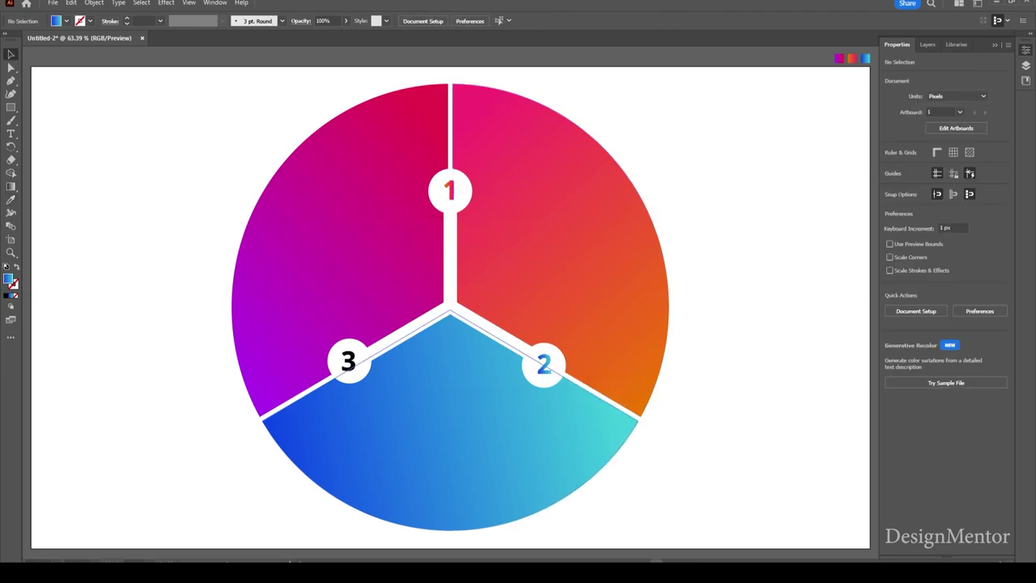
Give the 3 the purple segment's gradient and recheck the 1.
left_click(350, 359)
key("i")
left_click(388, 202)
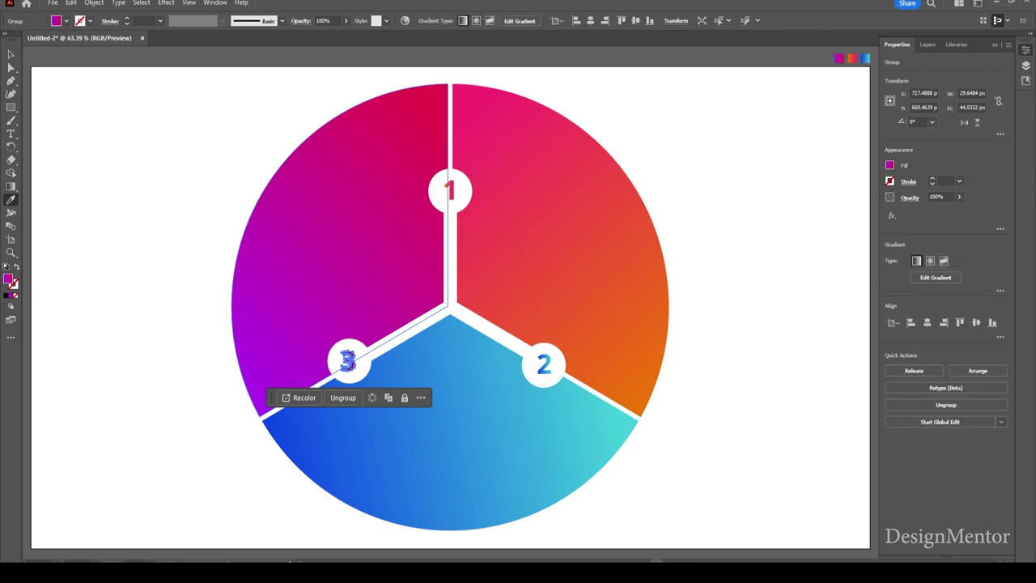
key("v")
key("ctrl+shift+a")
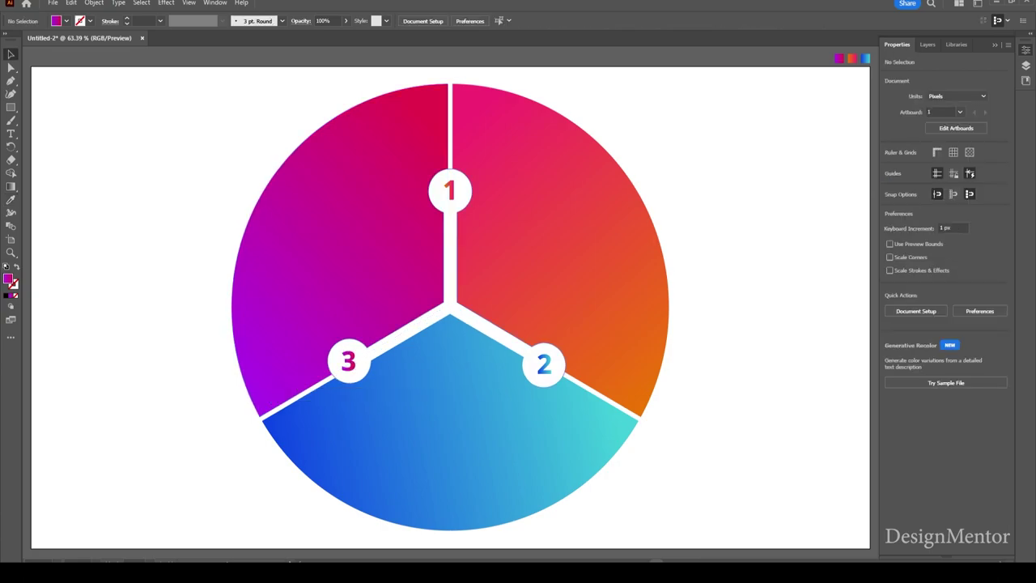
left_click(449, 191)
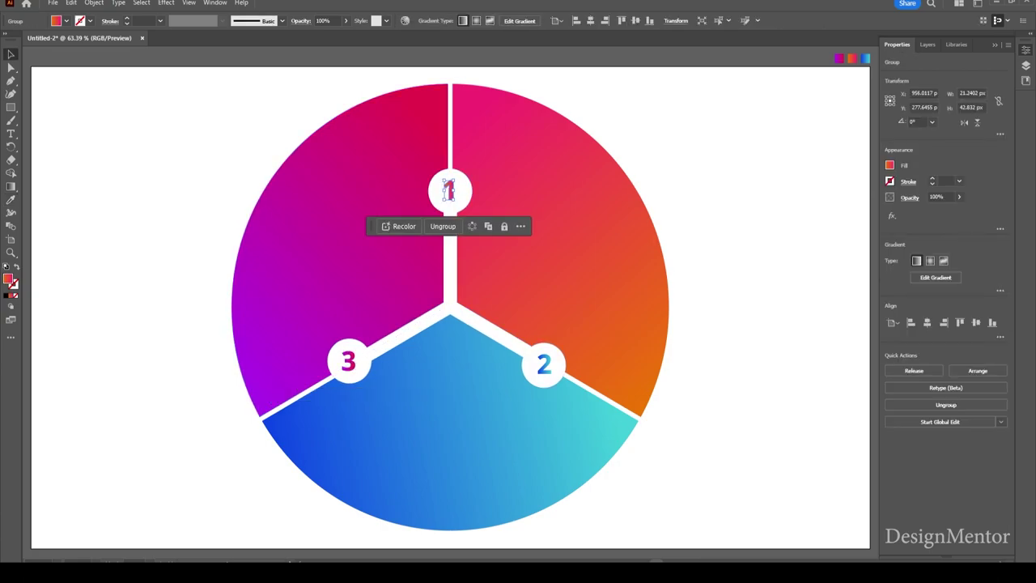
key("ctrl+shift+a")
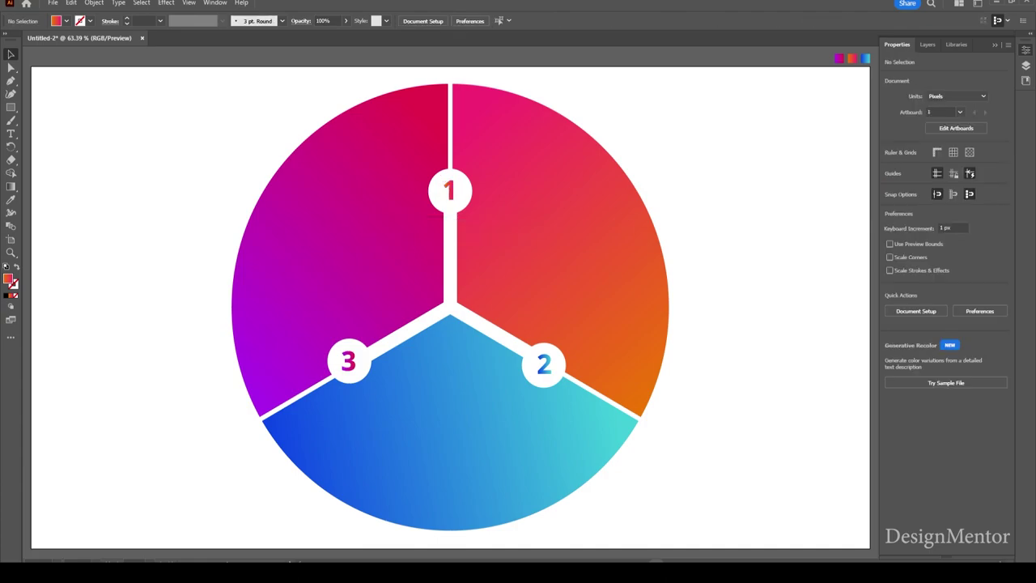
key("t")
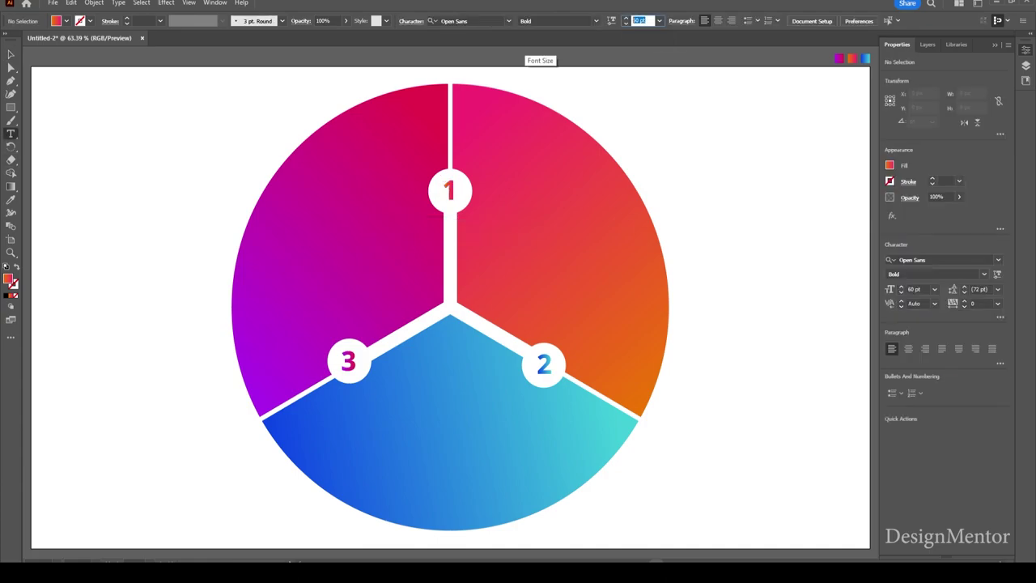
type("100")
Add a white 100 pt 'Figma' label on the red-orange segment.
key("Return")
left_click(640, 227)
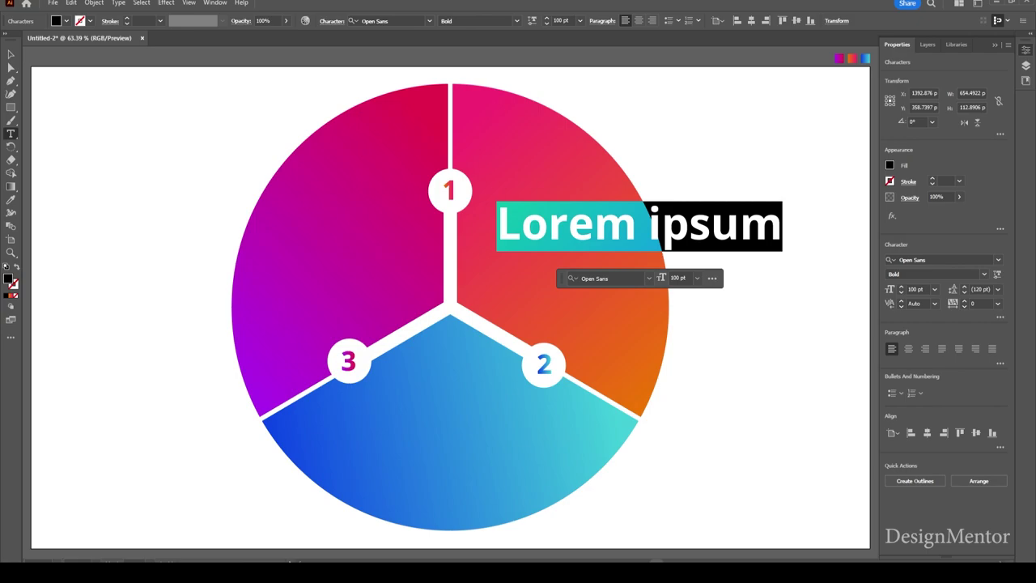
type("Figma")
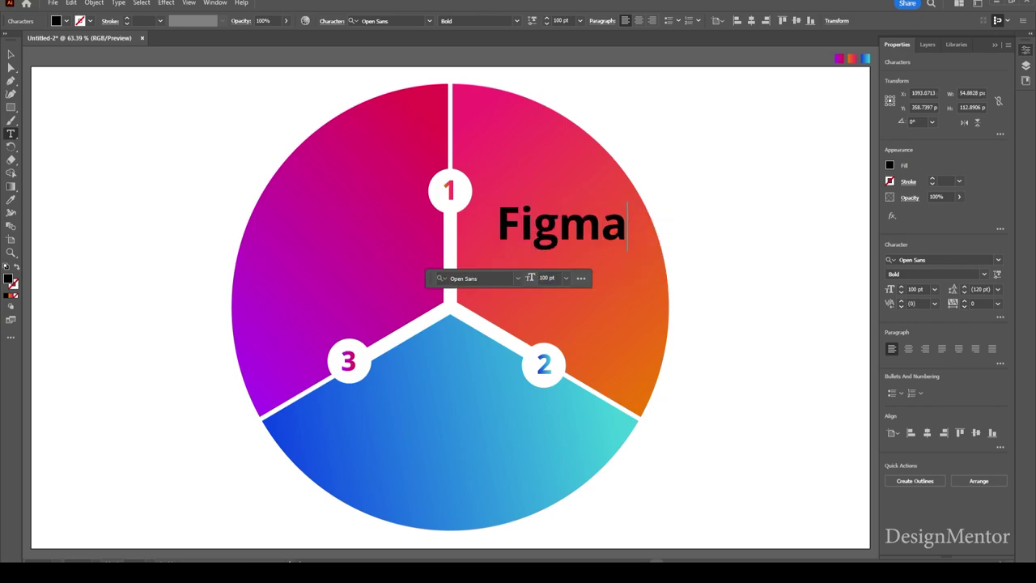
key("ctrl+a")
left_click(67, 21)
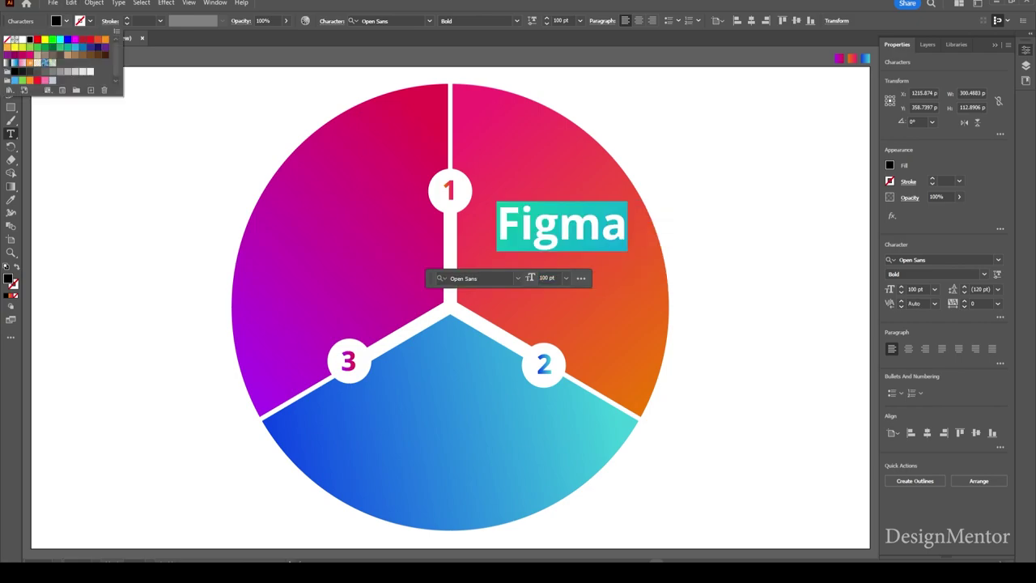
left_click(14, 39)
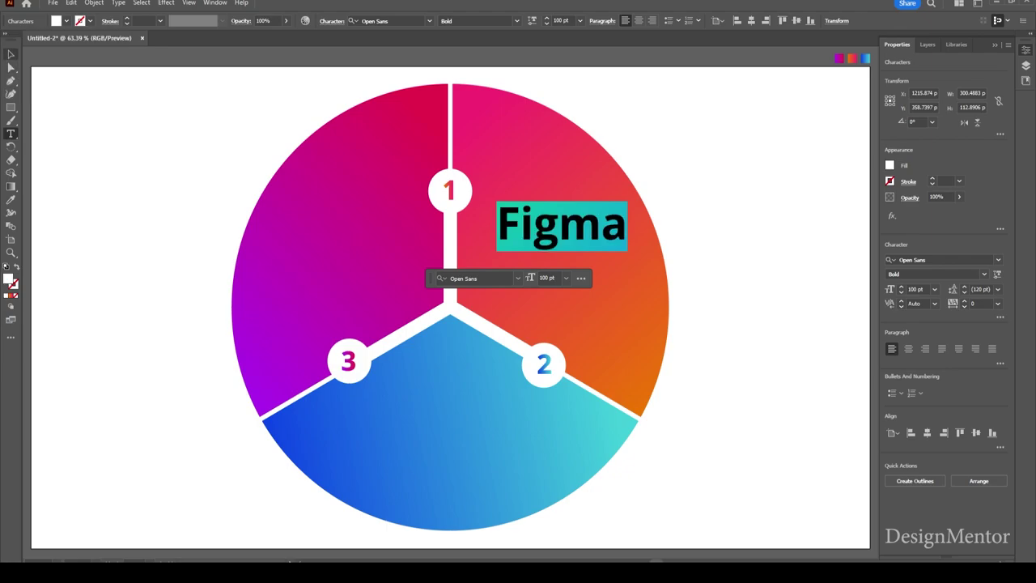
left_click(11, 54)
key("ctrl+shift+a")
Move the Figma label slightly lower within its segment.
left_click(595, 225)
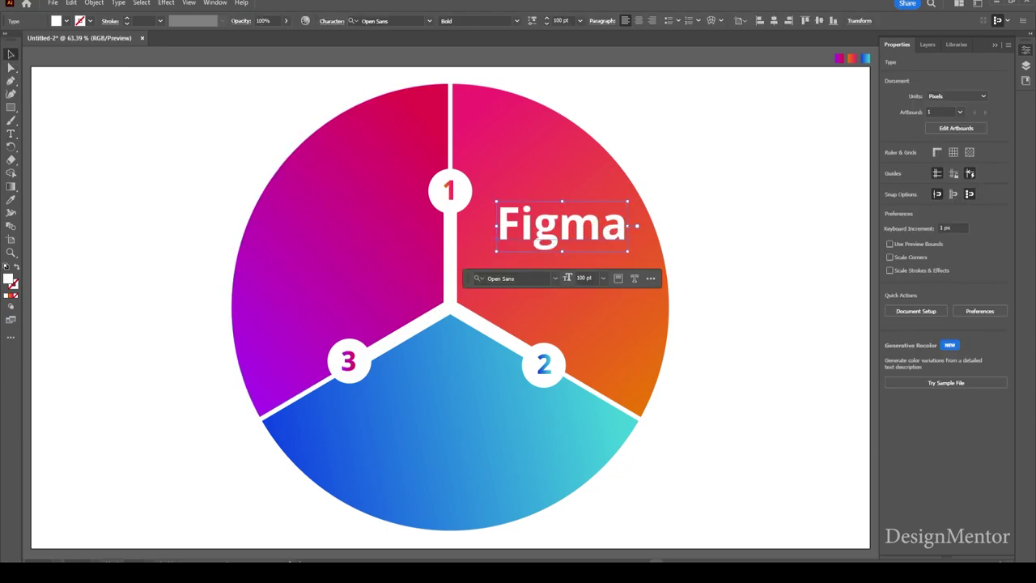
left_click_drag(600, 223, 603, 256)
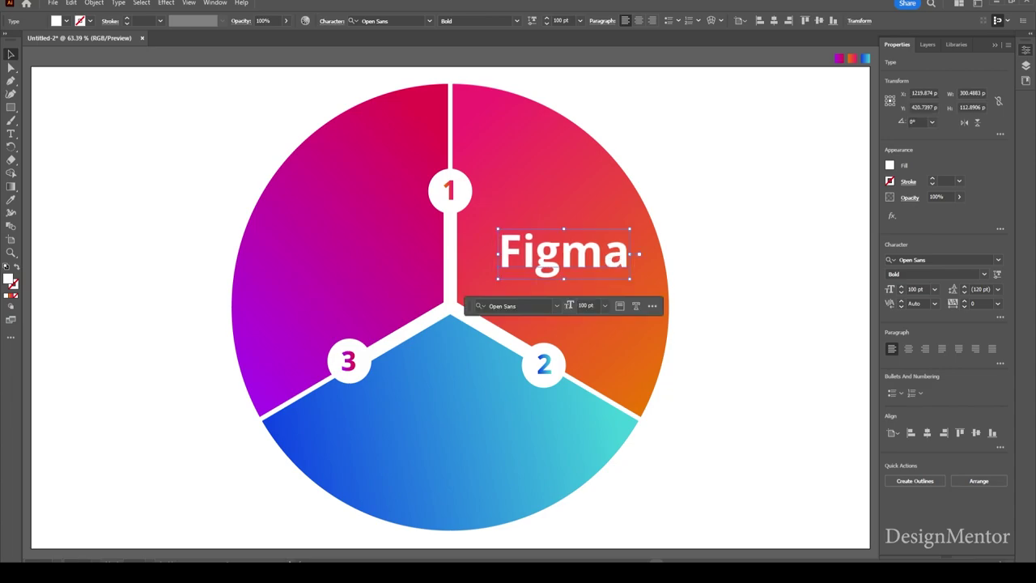
key("ctrl+shift+a")
key("ctrl+z")
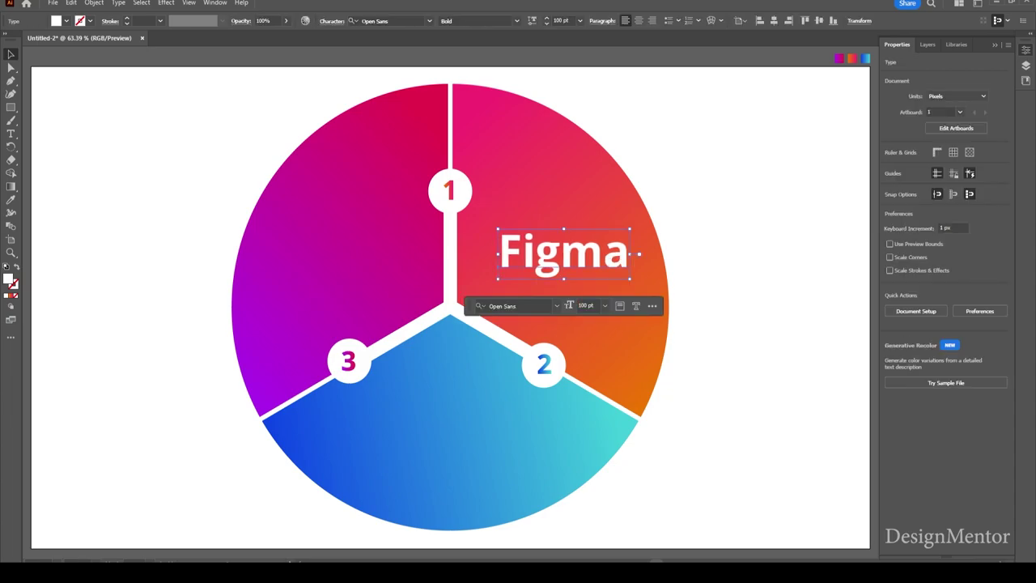
key("ctrl+shift+b")
Duplicate Figma and shift the copy left onto the purple segment.
key("Left")
key("Left")
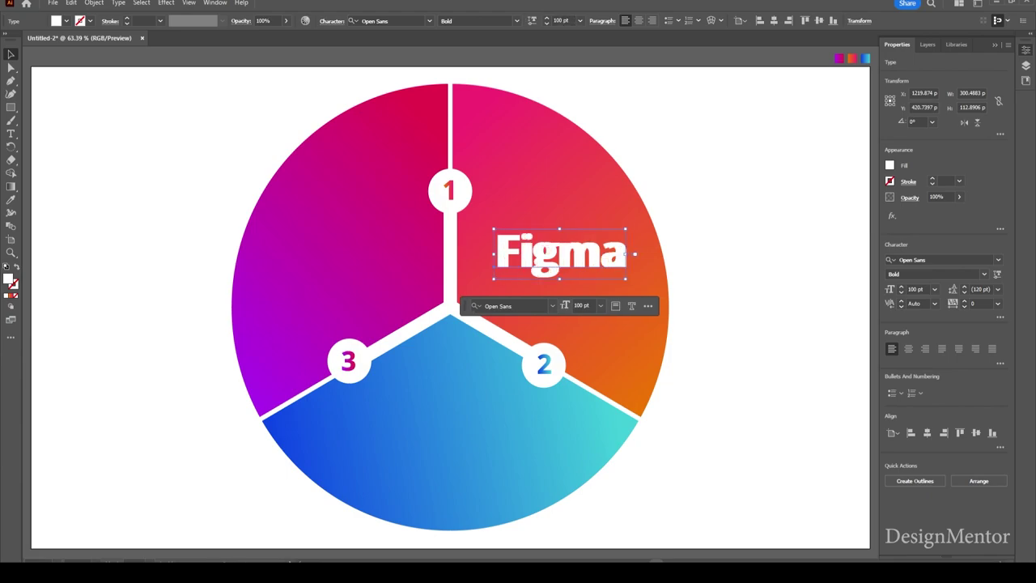
key("Left")
key("Left")
key("Left")
key("Left")
key("Left")
key("Left")
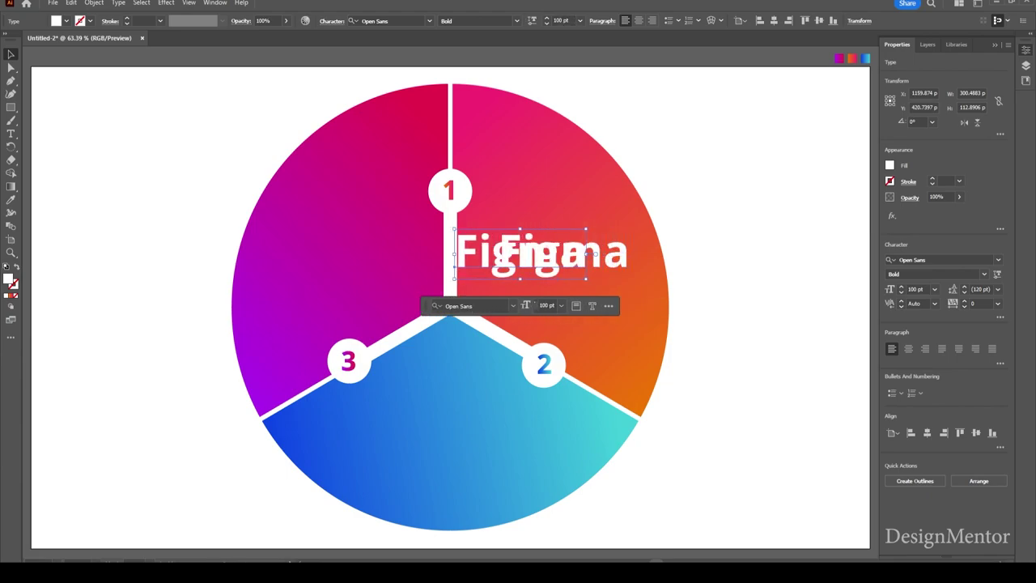
key("Left")
key("Left")
key("Left")
key("Left")
key("Left")
key("Left")
key("Left")
key("Left")
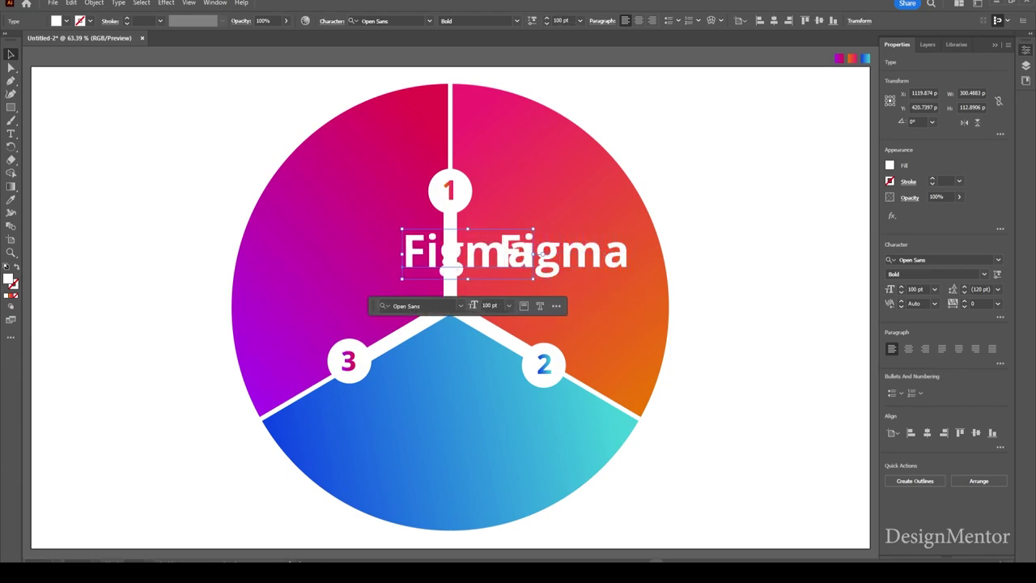
key("Left")
key("Left")
key("Left")
key("Left")
key("Left")
key("Left")
key("Left")
key("Left")
key("Left")
key("Left")
key("Left")
key("Left")
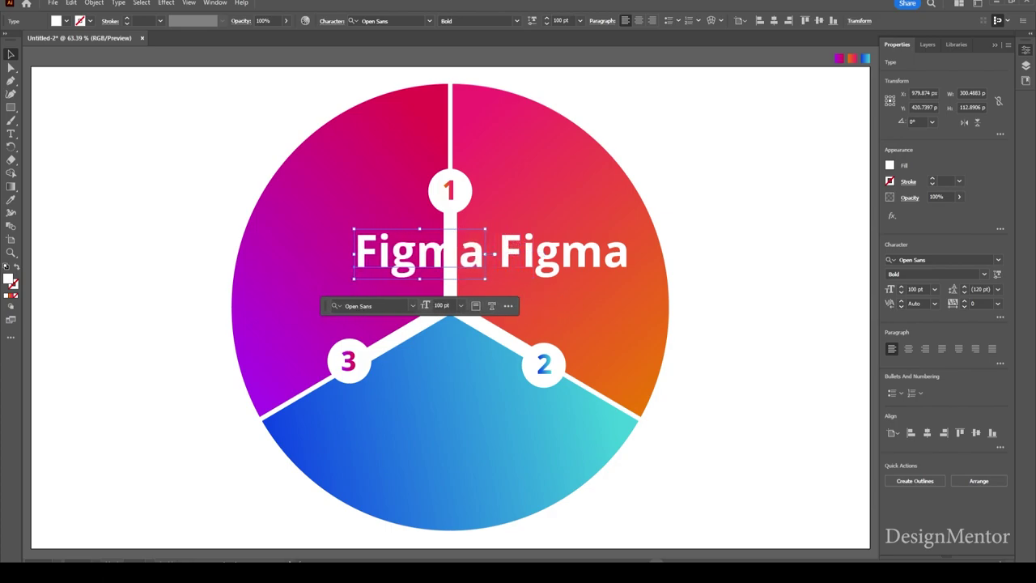
key("Left")
key("Left")
key("Left")
key("Left")
key("Left")
key("Left")
key("Left")
key("Left")
key("Left")
key("Left")
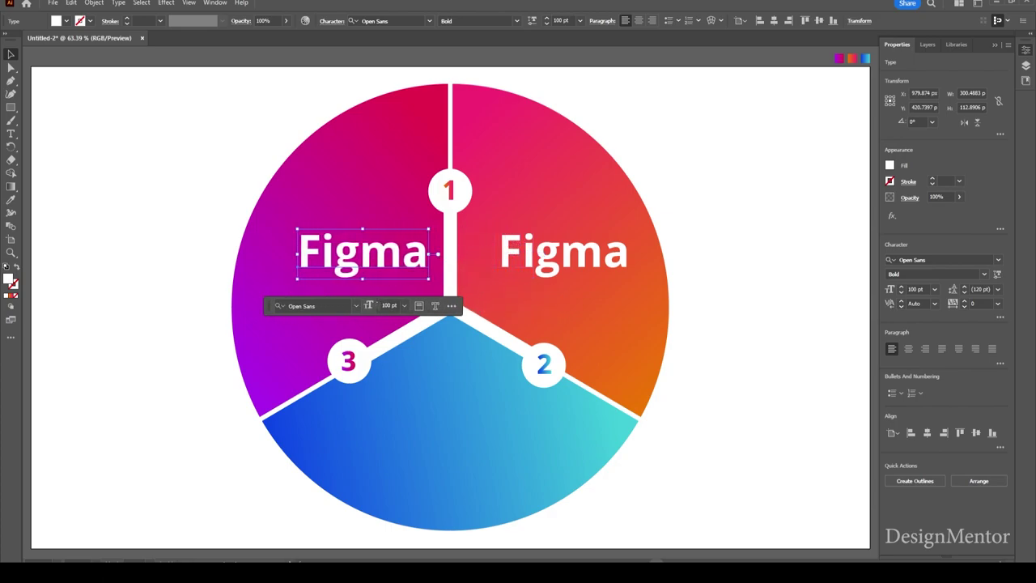
key("Left")
key("Left")
key("Left")
key("Left")
key("Left")
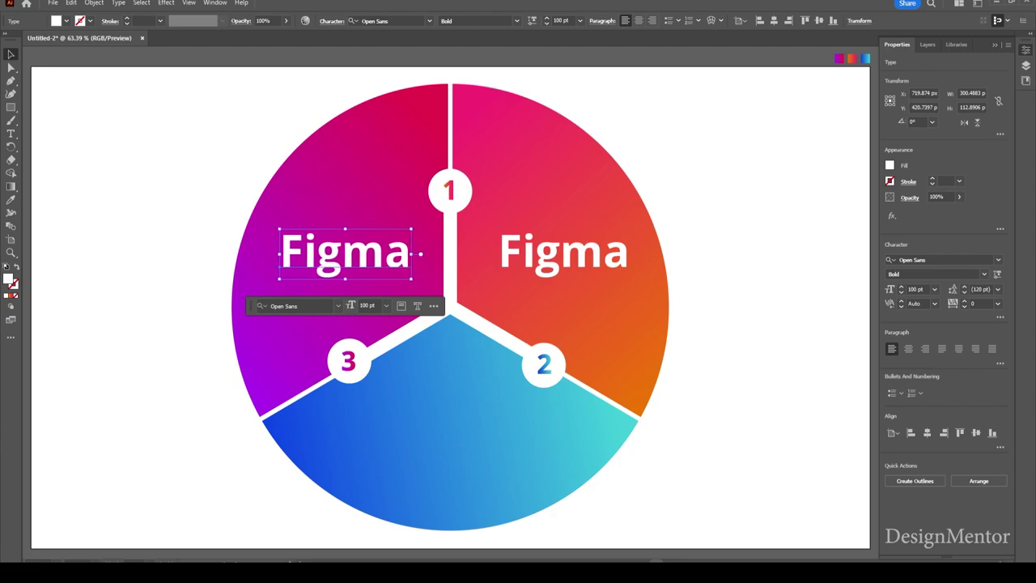
key("Right")
Retype the copy as 'Sketch' and nudge it slightly left.
double_click(342, 253)
key("ctrl+a")
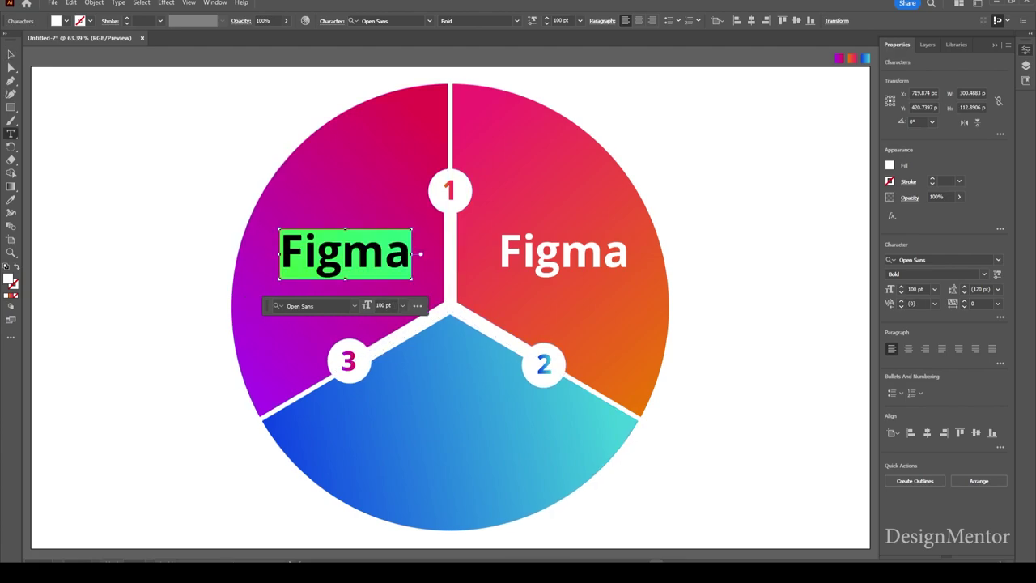
type("Sketc")
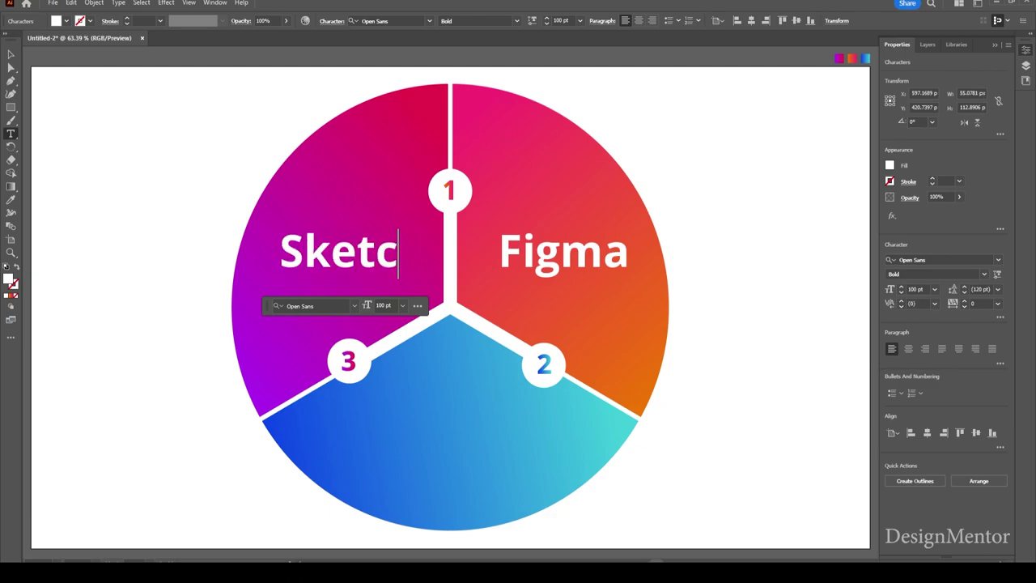
type("h")
key("Escape")
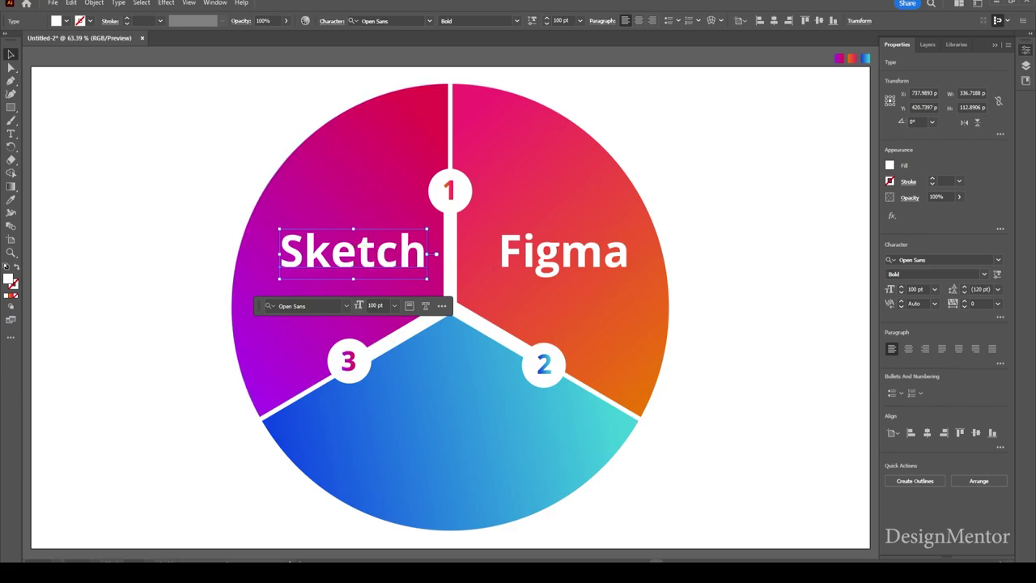
key("ctrl+shift+a")
key("ctrl+z")
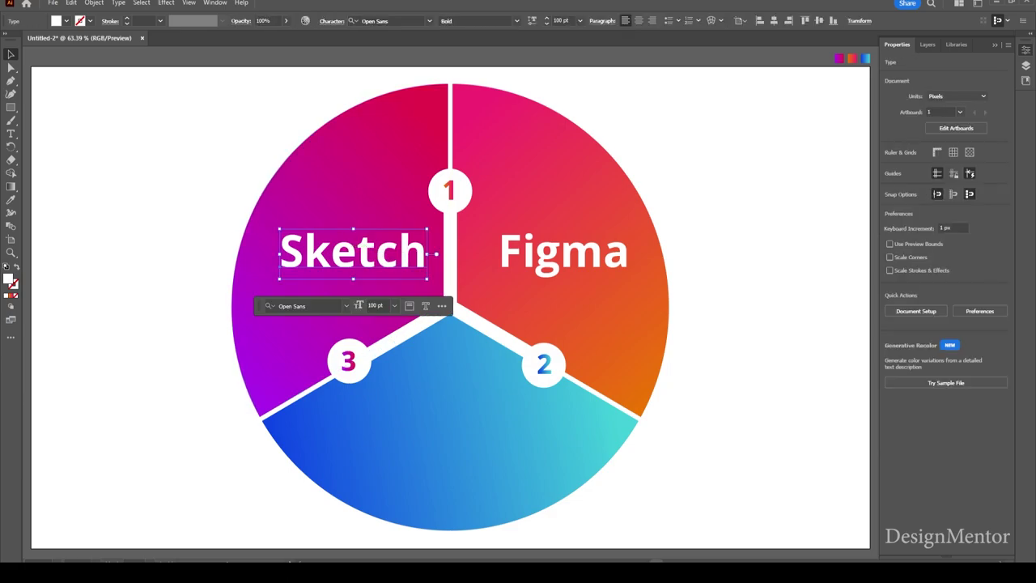
key("Left")
key("Left")
key("Left")
key("Left")
key("Left")
key("Left")
key("Left")
key("Left")
key("Left")
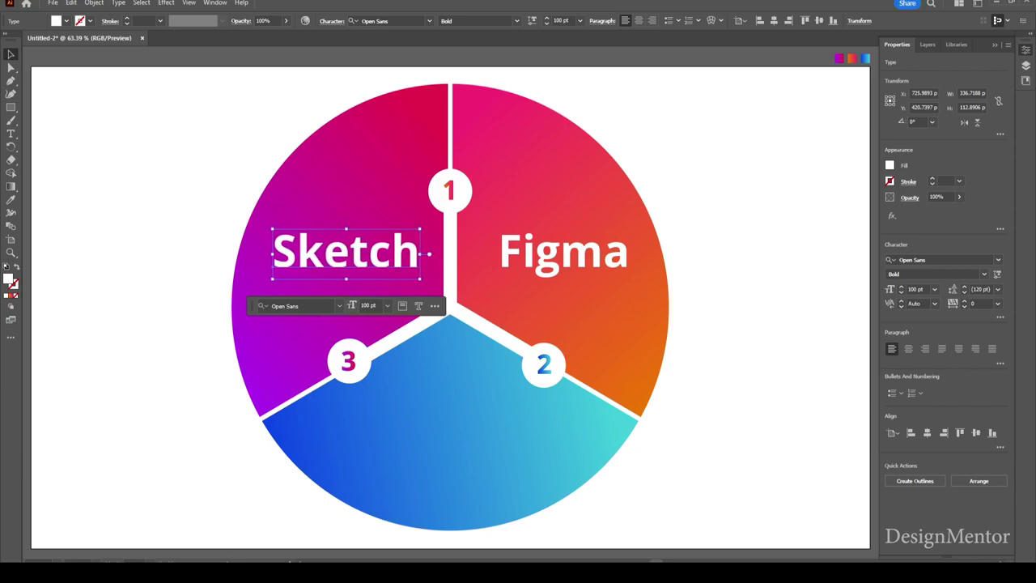
key("ctrl+shift+a")
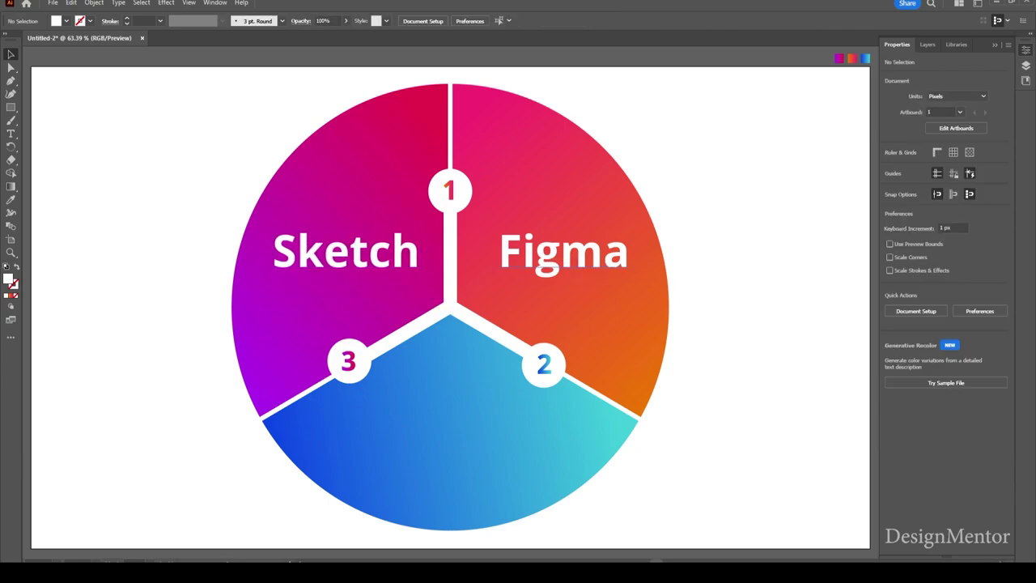
Duplicate the Figma label into the blue bottom segment and retype it as 'Adobe XD'.
left_click(570, 268)
mouse_move(581, 258)
left_mouse_down()
mouse_move(522, 306)
mouse_move(492, 430)
left_mouse_up()
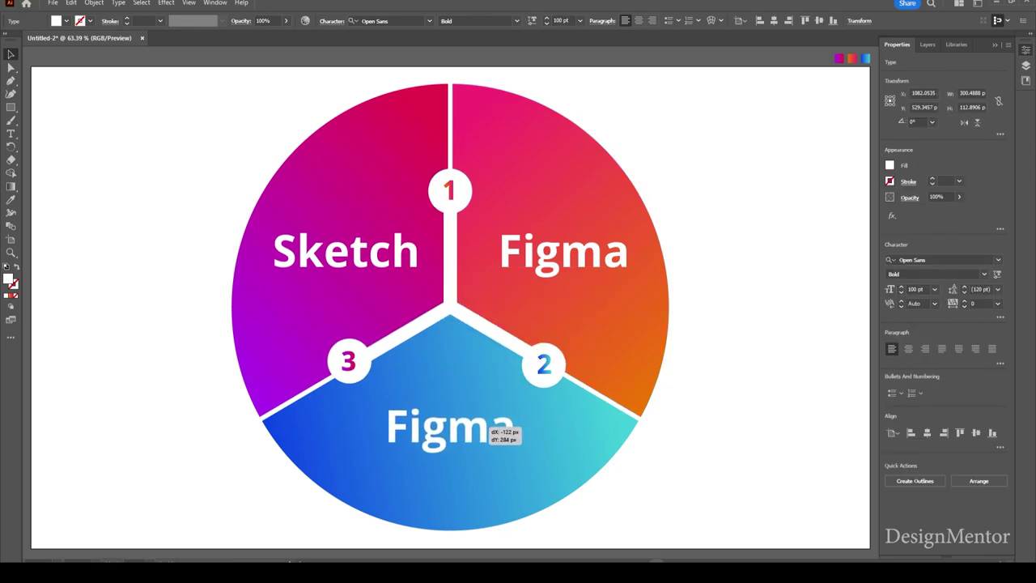
double_click(453, 434)
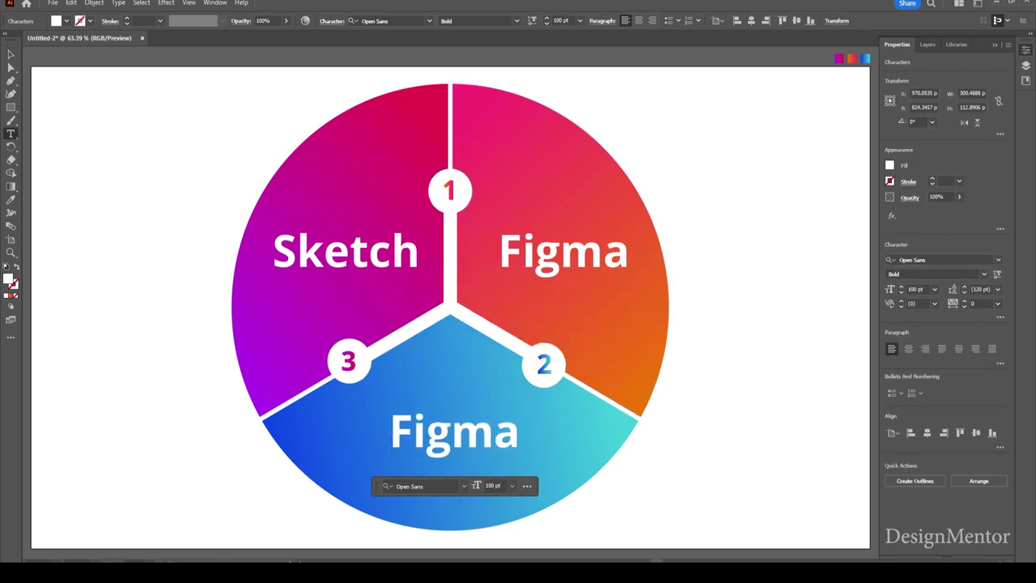
type("Adobe")
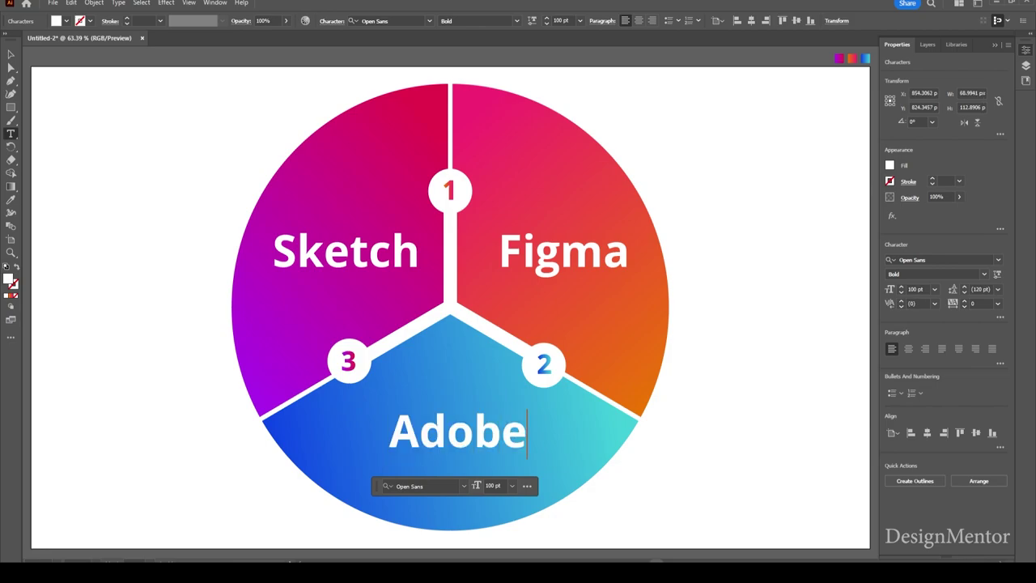
type(" XD")
key("Escape")
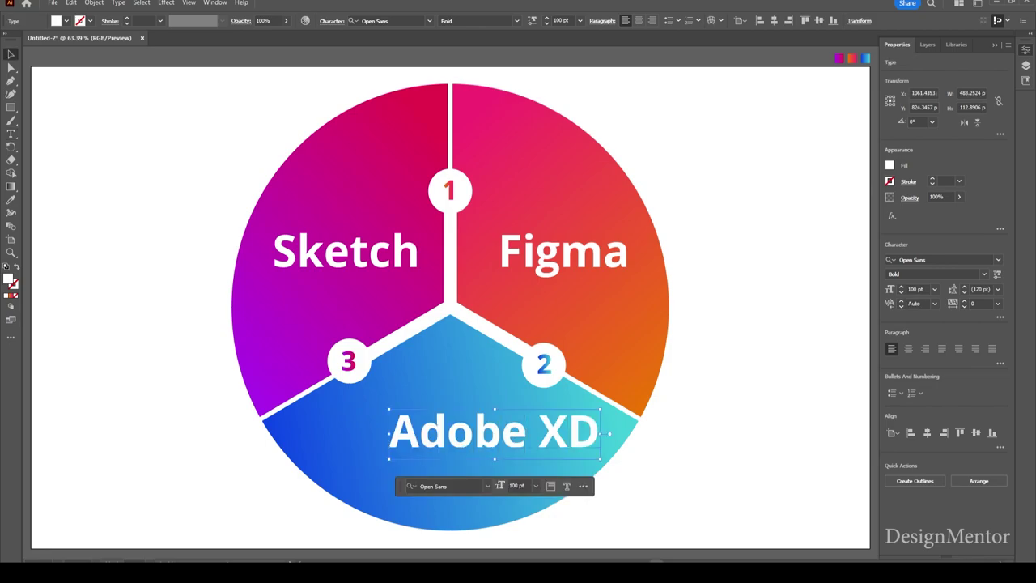
Centre the Adobe XD label horizontally and nudge it down into the blue segment.
left_click(927, 434)
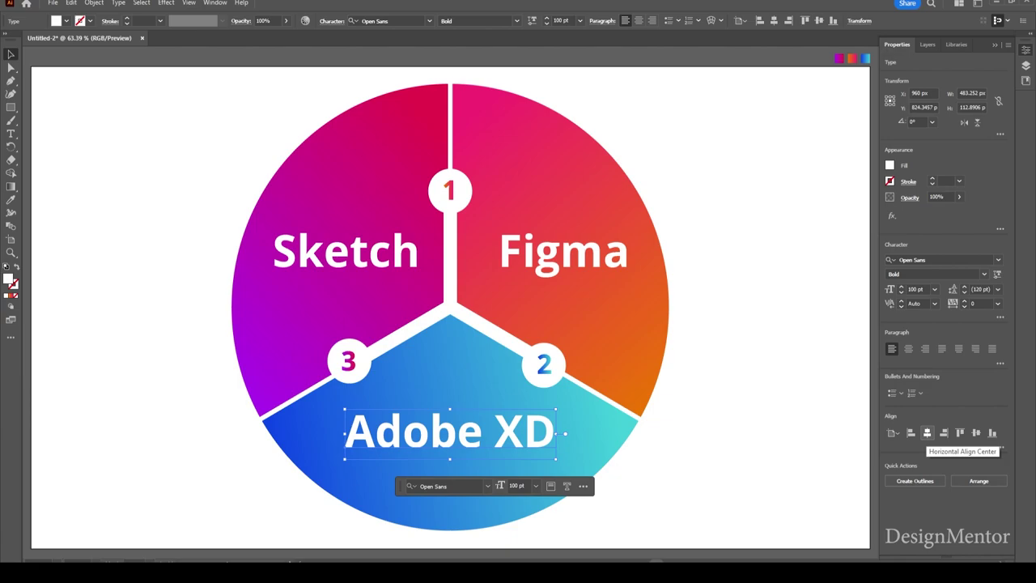
key("shift+Right")
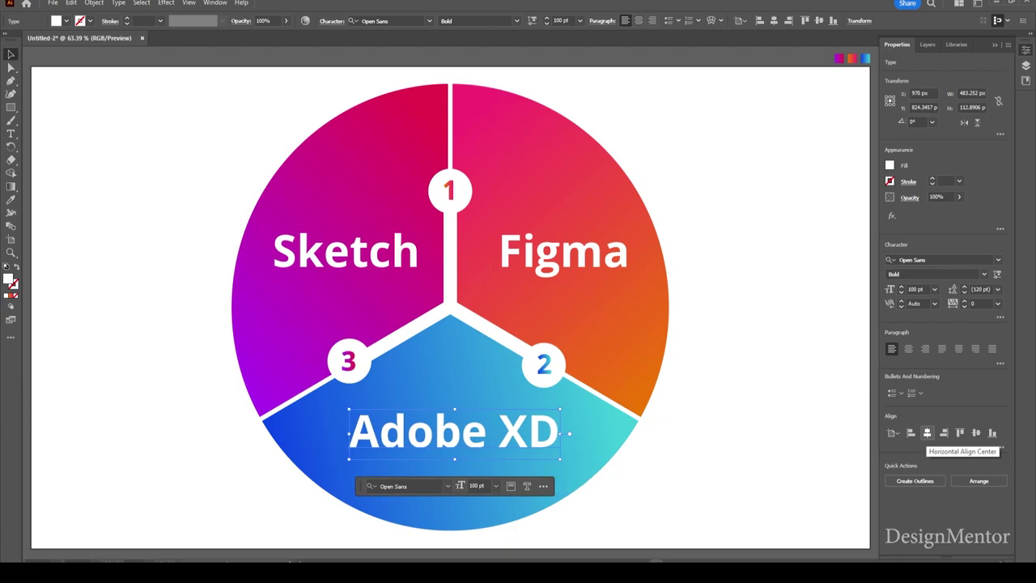
key("shift+Down")
key("Right")
key("Right")
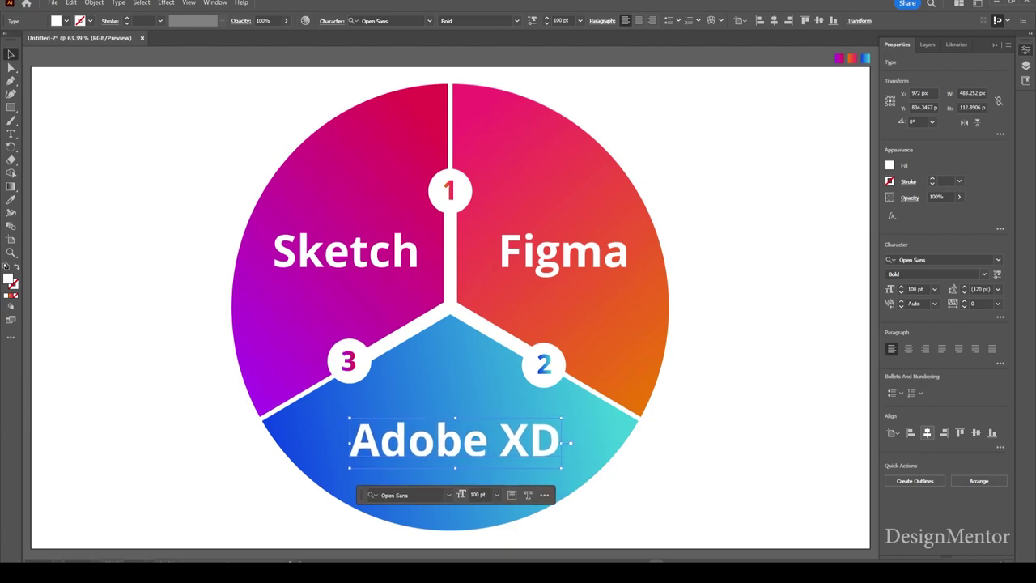
key("shift+Down")
key("ctrl+shift+a")
Raise the Sketch and Figma labels slightly by nudging them up together.
left_click(346, 251)
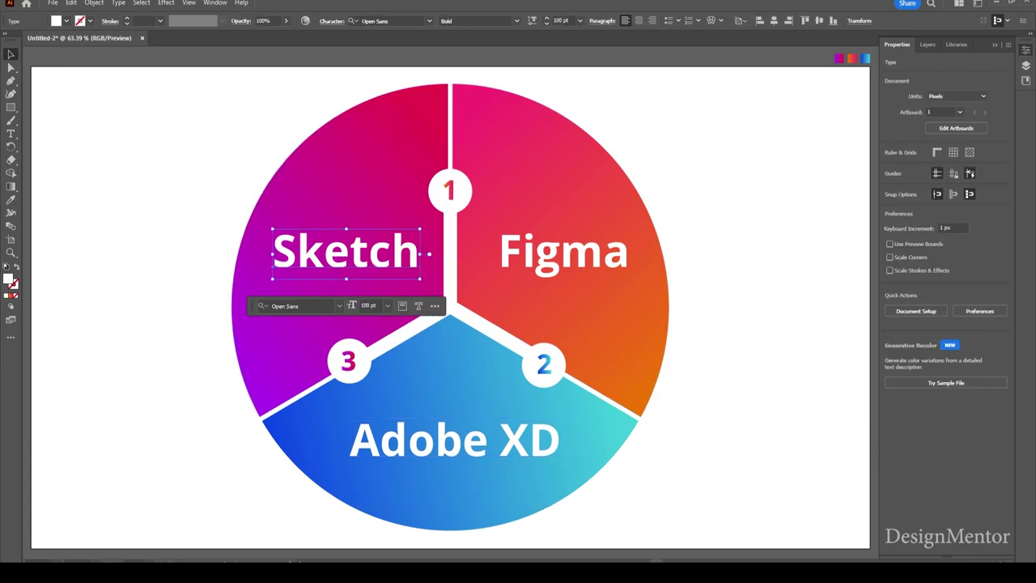
left_click(564, 251, "shift")
key("Up")
key("Up")
key("Up")
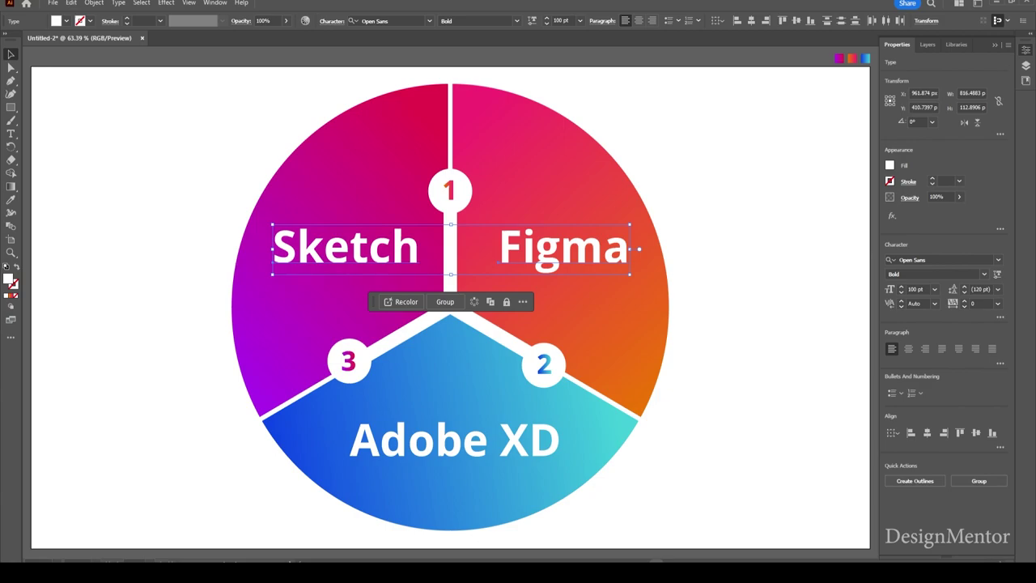
key("Up")
key("Up")
key("Up")
key("Up")
key("Up")
key("Up")
key("Up")
key("Up")
key("Up")
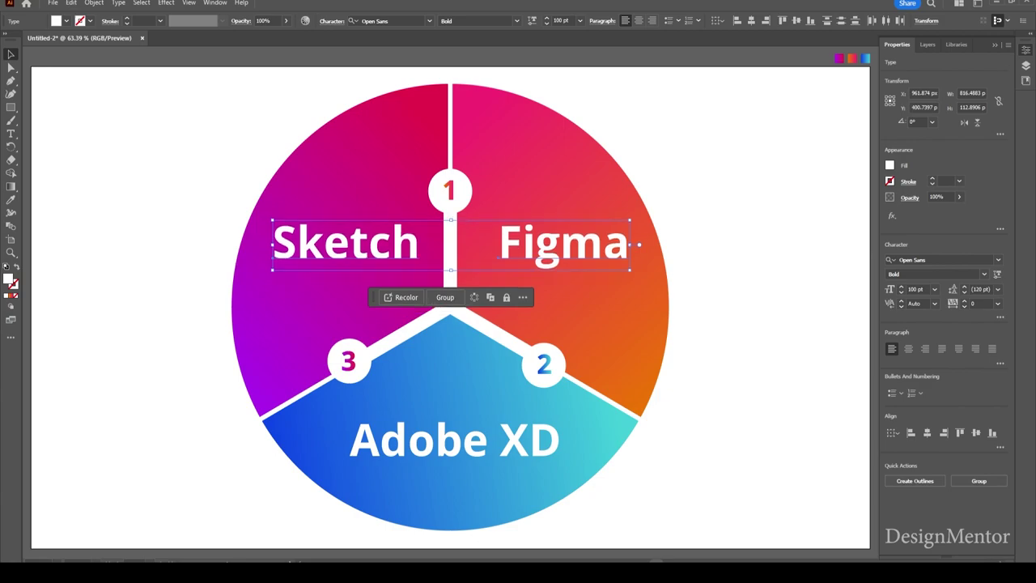
key("ctrl+shift+a")
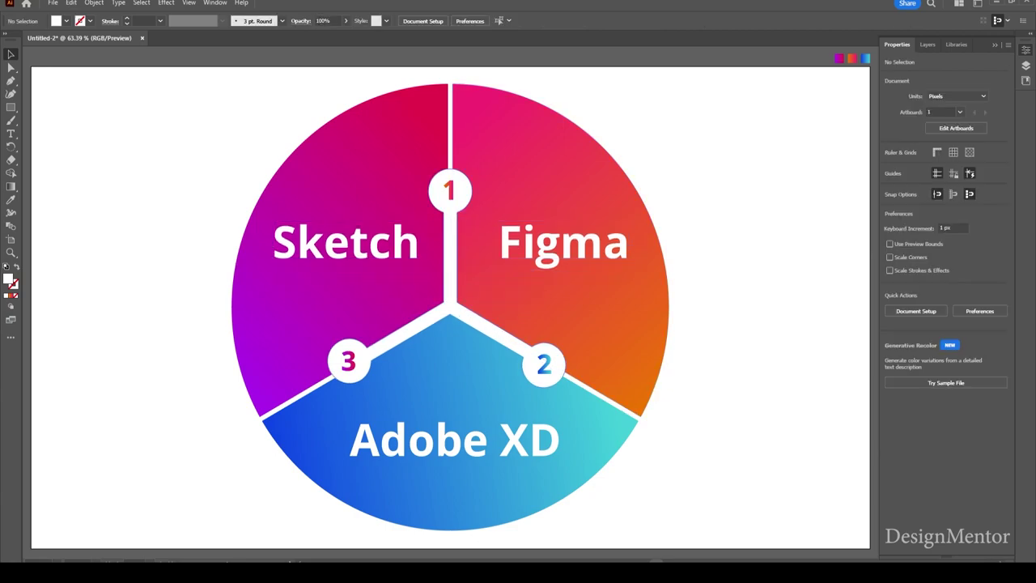
left_click(450, 267)
Apply a 20 px Round Corners effect to the white Y-shaped divider.
left_click(166, 3)
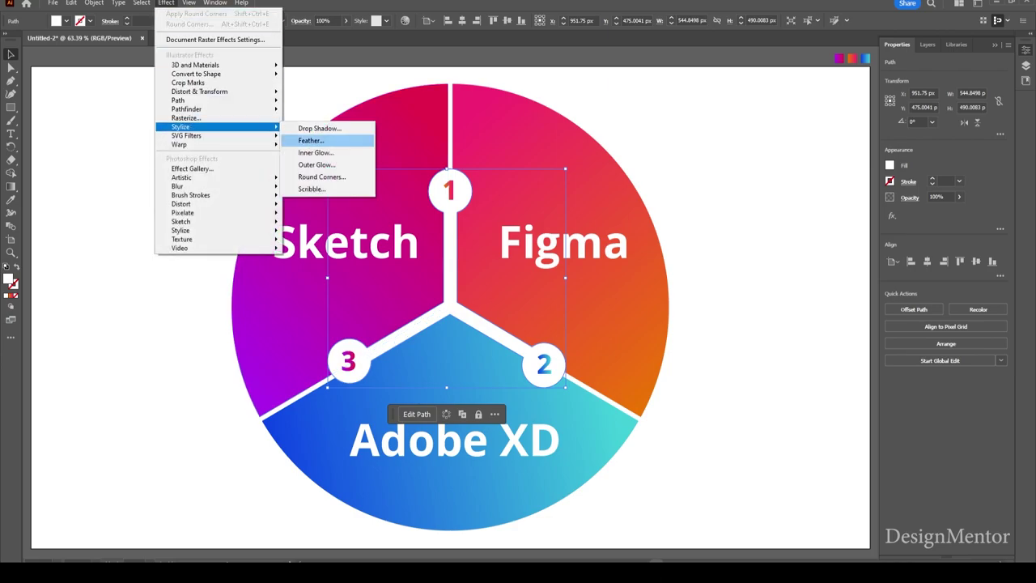
left_click(322, 176)
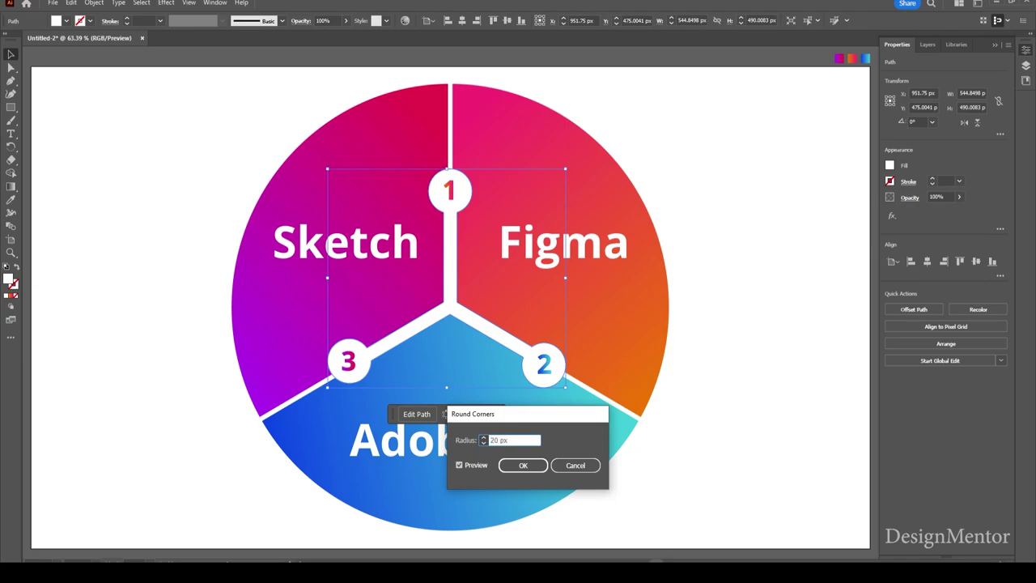
key("Return")
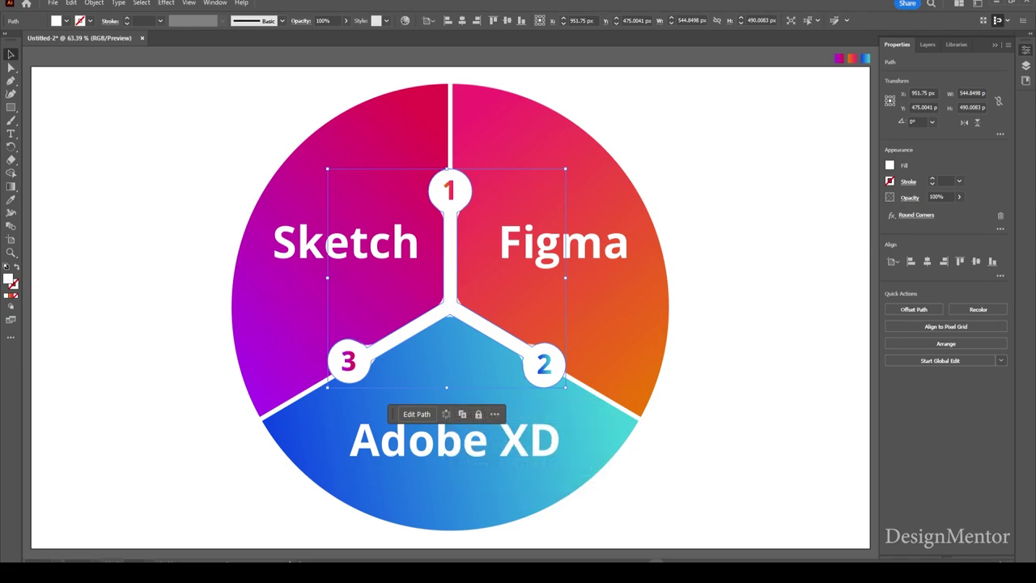
key("ctrl+shift+a")
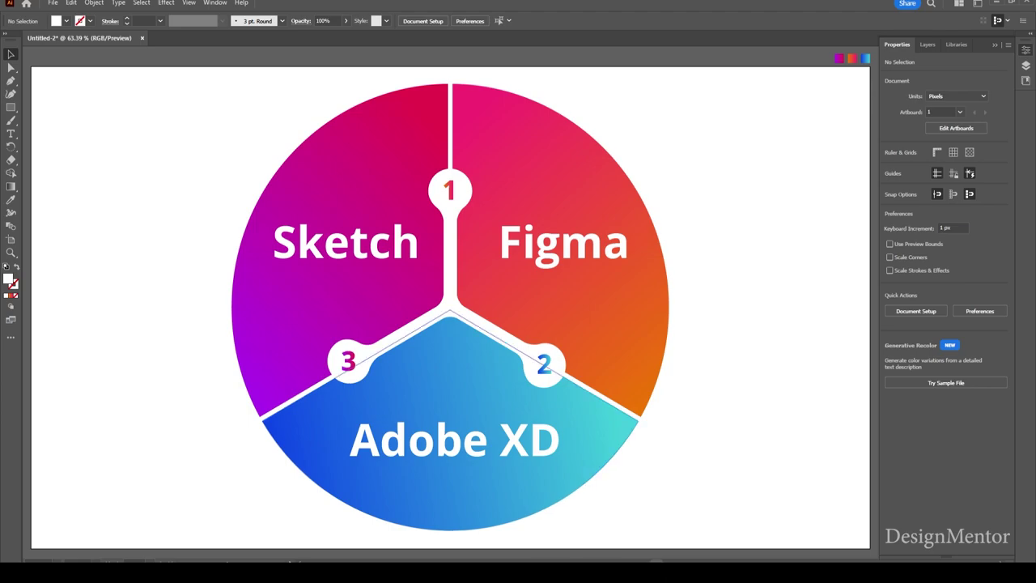
Add a Drop Shadow effect to the white divider using a dark red colour.
left_click(450, 267)
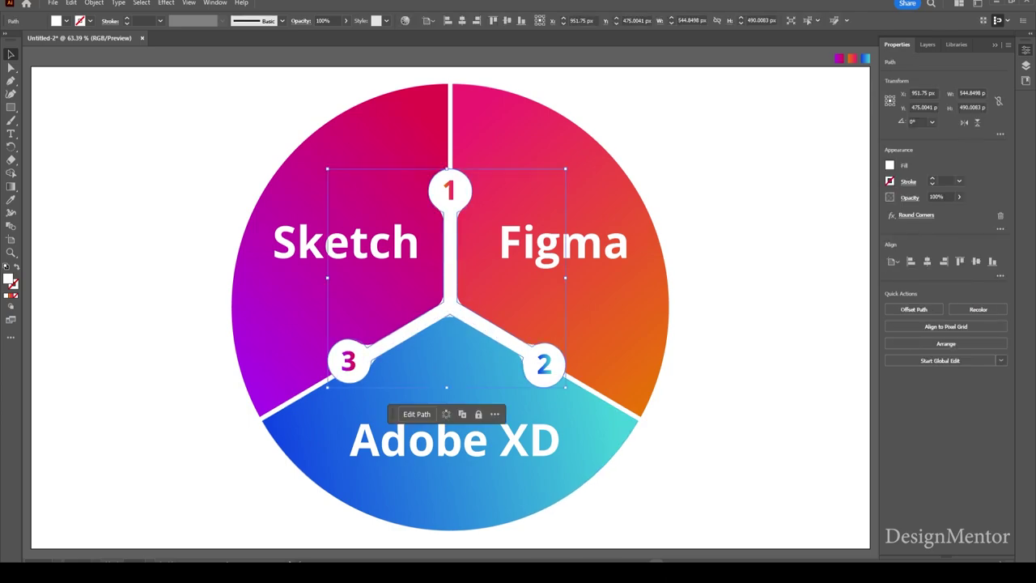
left_click(166, 2)
mouse_move(182, 127)
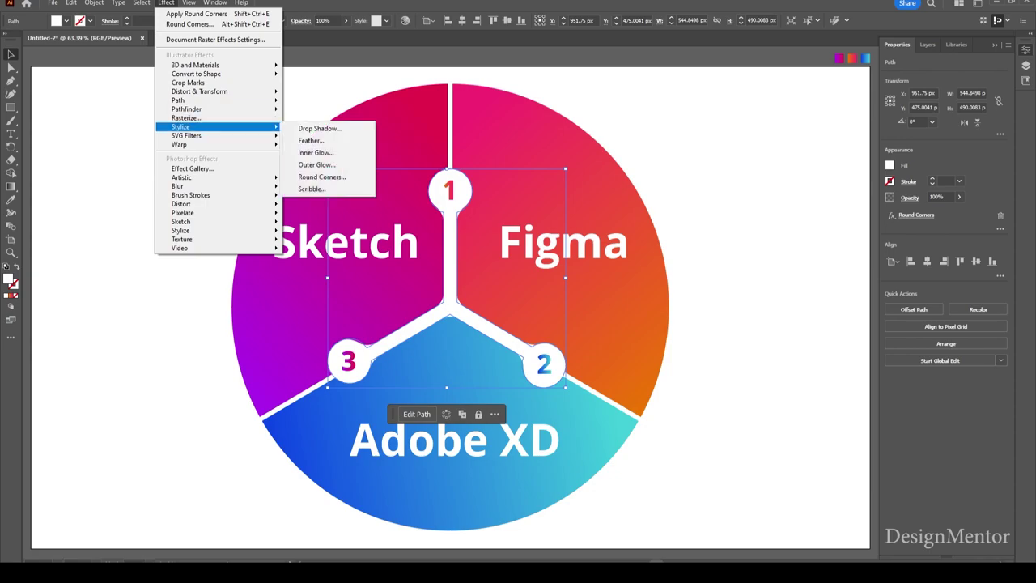
left_click(319, 128)
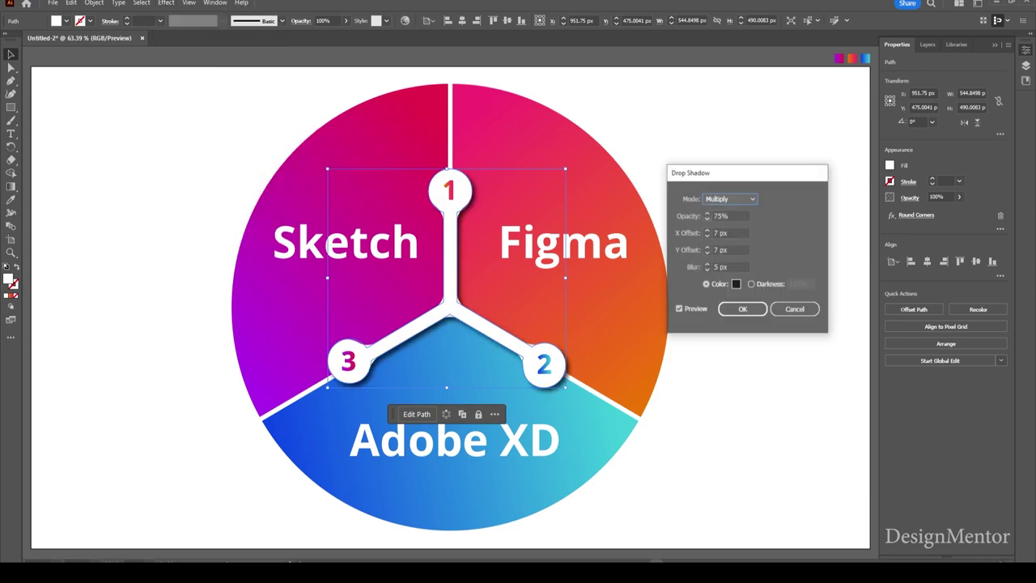
left_click(737, 284)
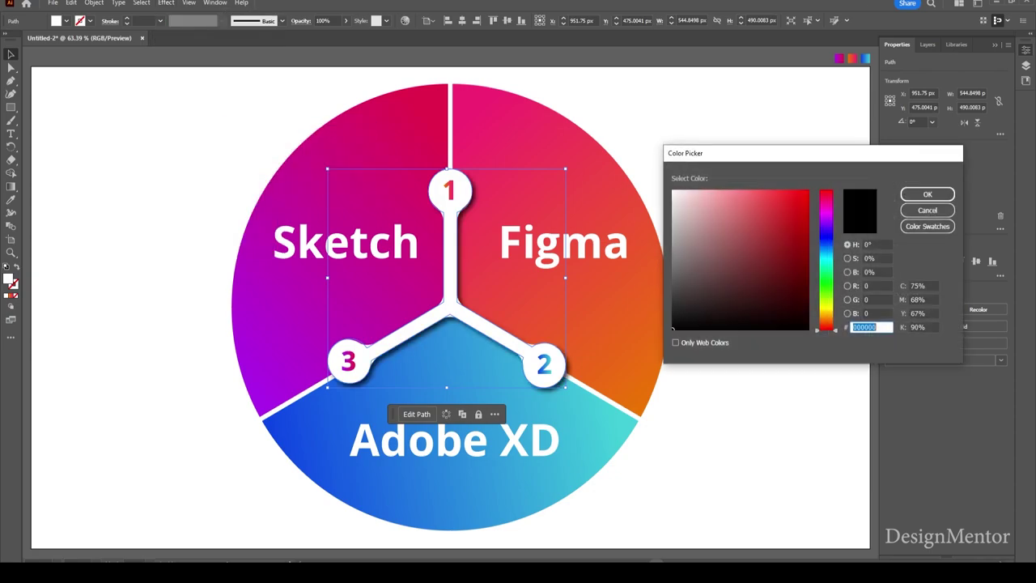
left_click(785, 289)
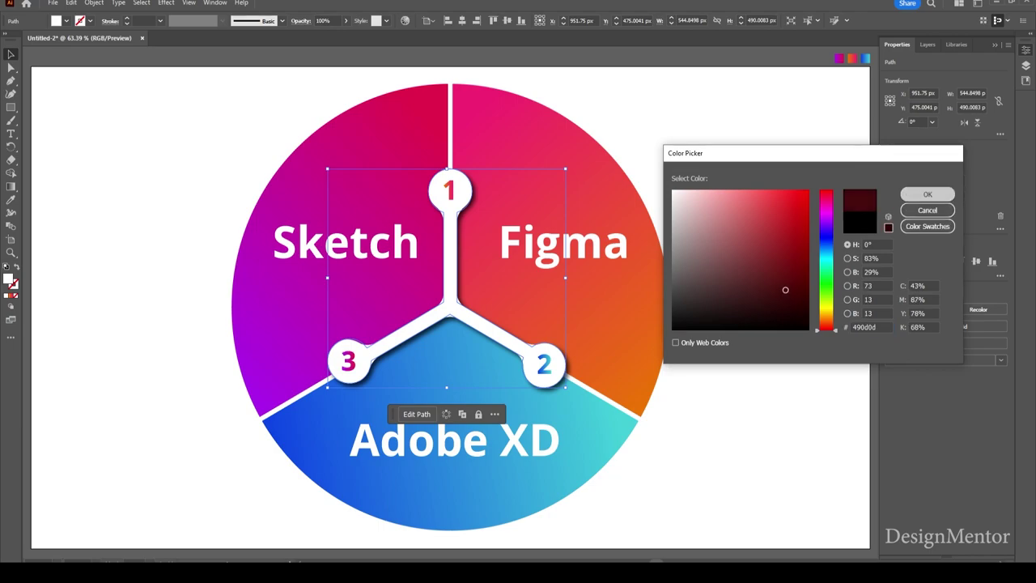
left_click(928, 194)
Set the shadow opacity to 55% and a 5 px offset, with preview off.
key("Tab")
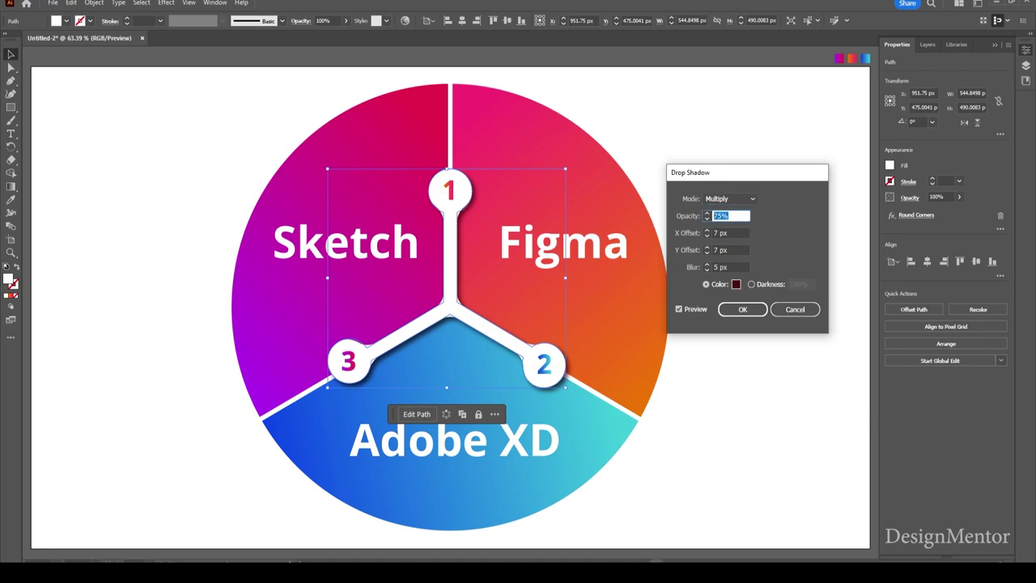
type("55")
key("Tab")
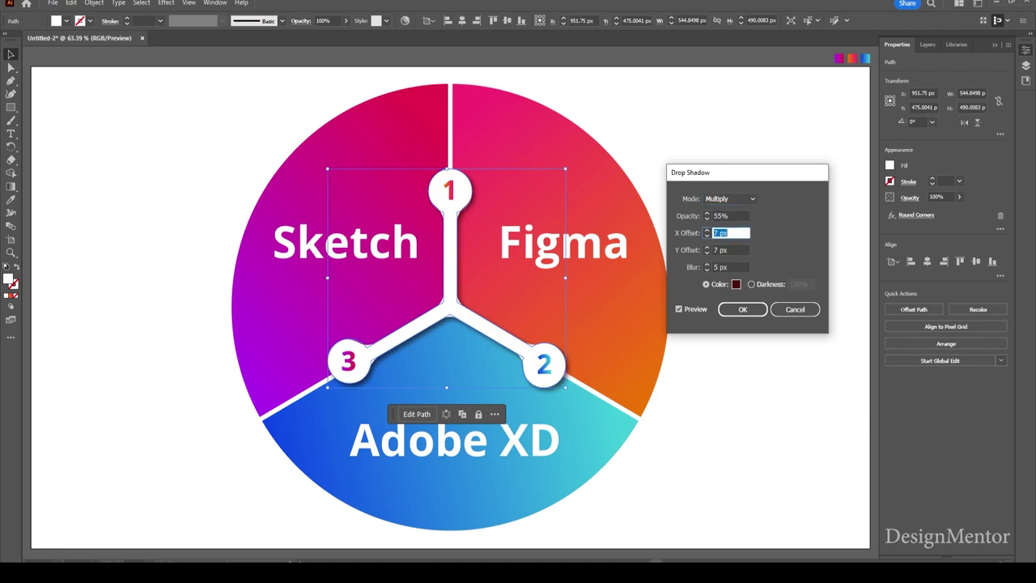
type("5")
key("Tab")
type("5")
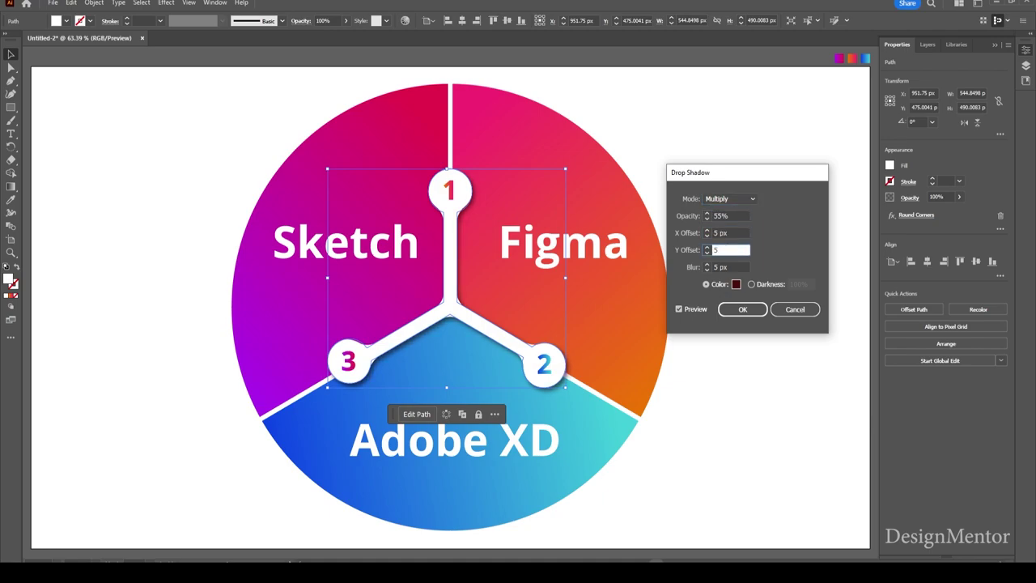
left_click_drag(713, 173, 753, 236)
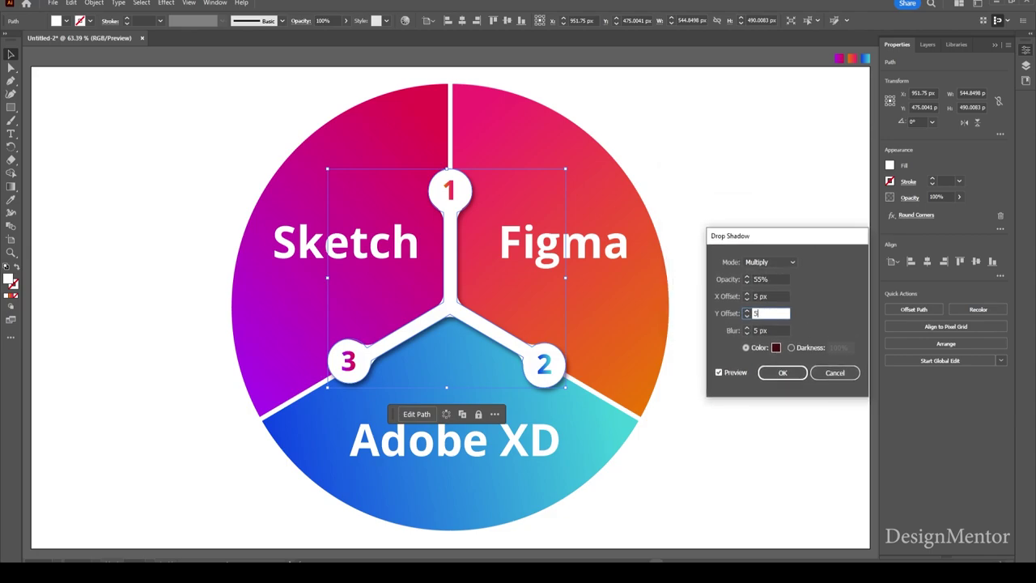
left_click(718, 373)
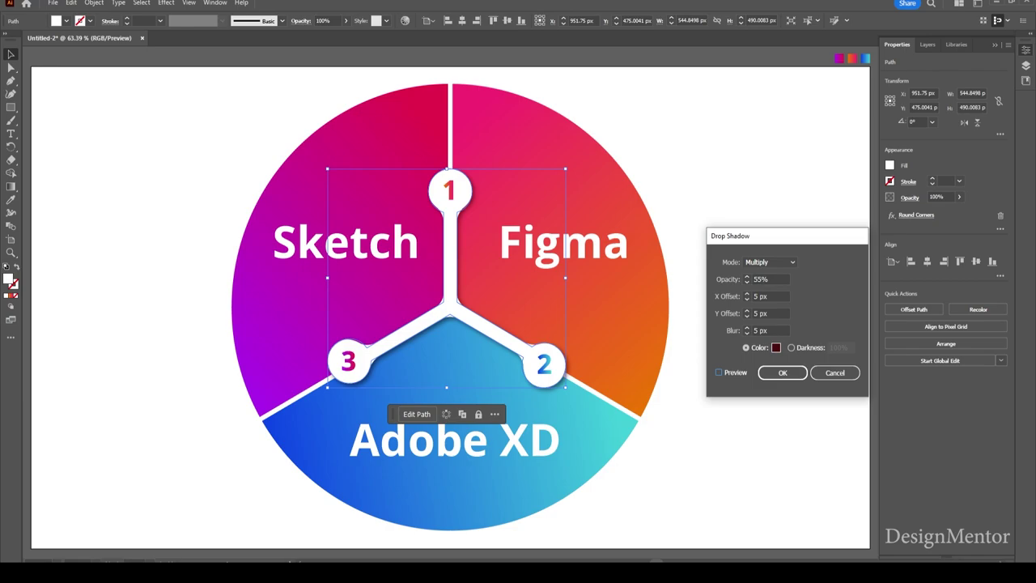
Adjust the shadow to a slightly different dark red with 4 px X/Y offsets and 4 px blur.
left_click(776, 348)
left_click_drag(783, 291, 768, 289)
key("Return")
key("Tab")
type("4")
key("Tab")
type("4")
key("Tab")
type("4")
key("Return")
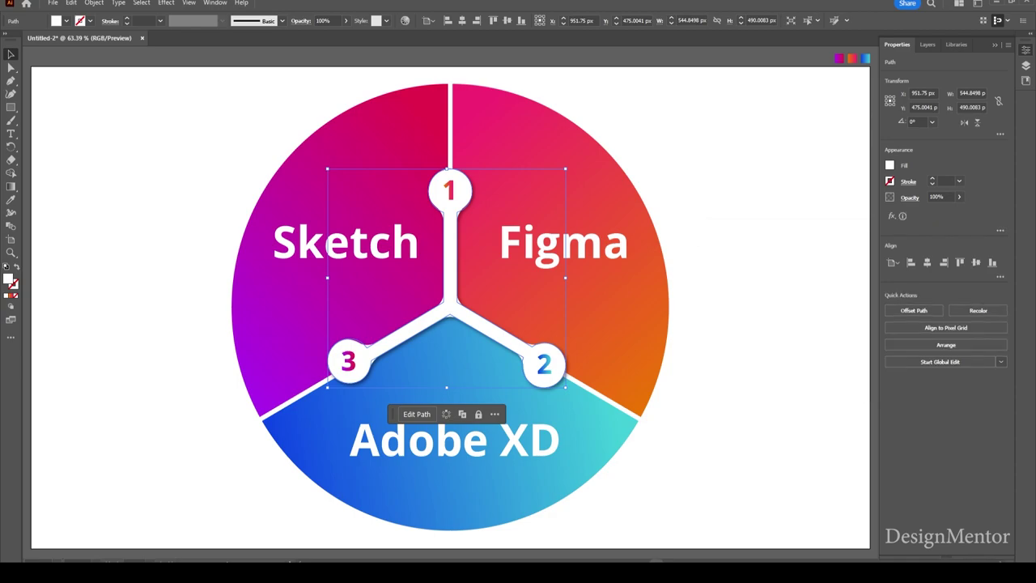
key("ctrl+shift+a")
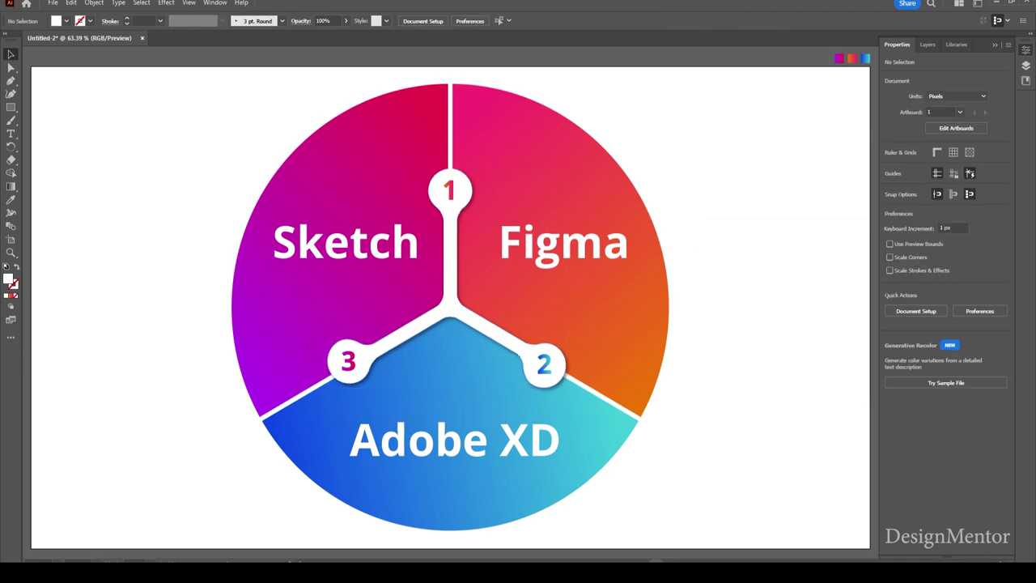